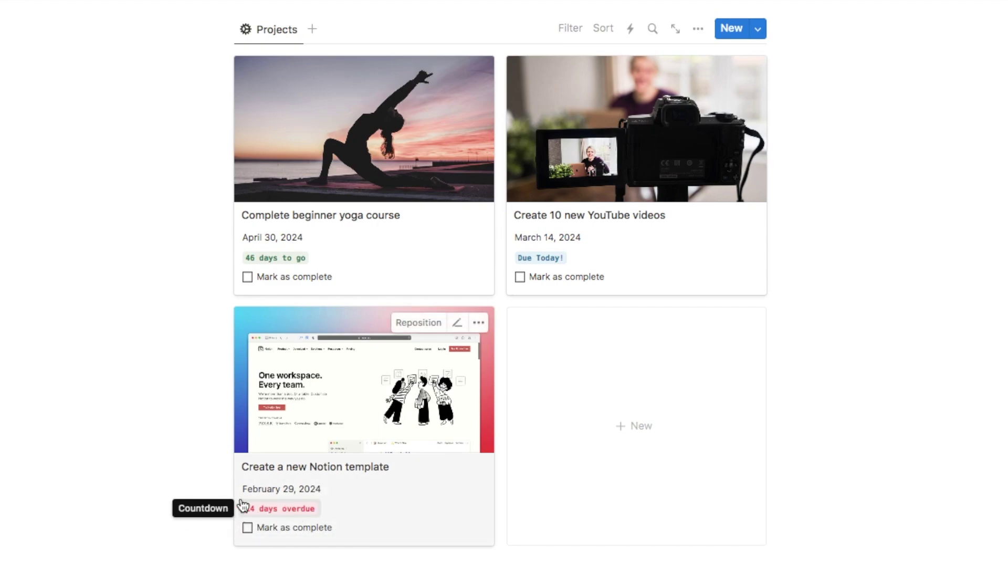
Examine the finished project gallery and the Second Brain dashboard's tasks, projects and goals with their countdowns.
click(261, 534)
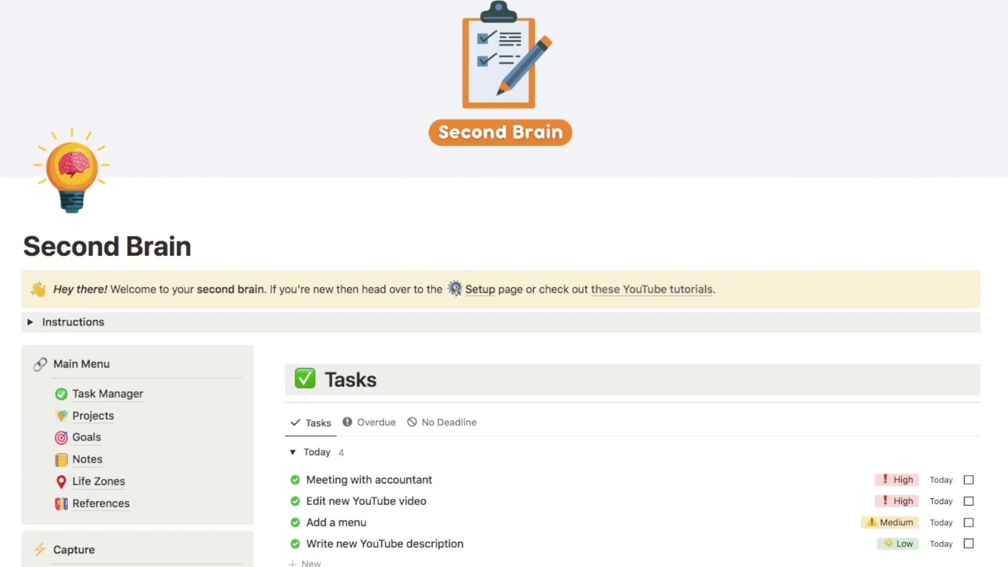
scroll(504, 283, down, 3)
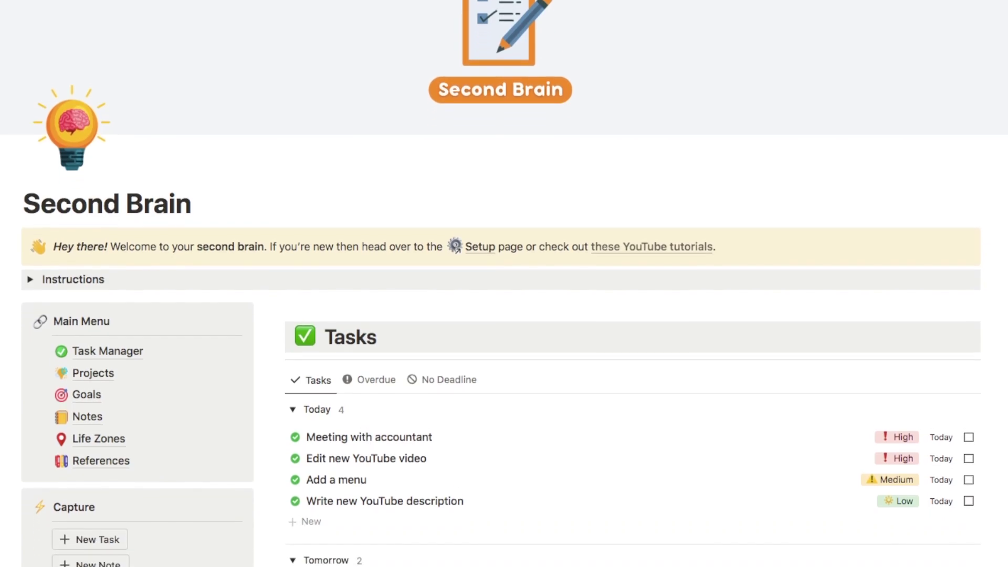
scroll(503, 283, down, 4)
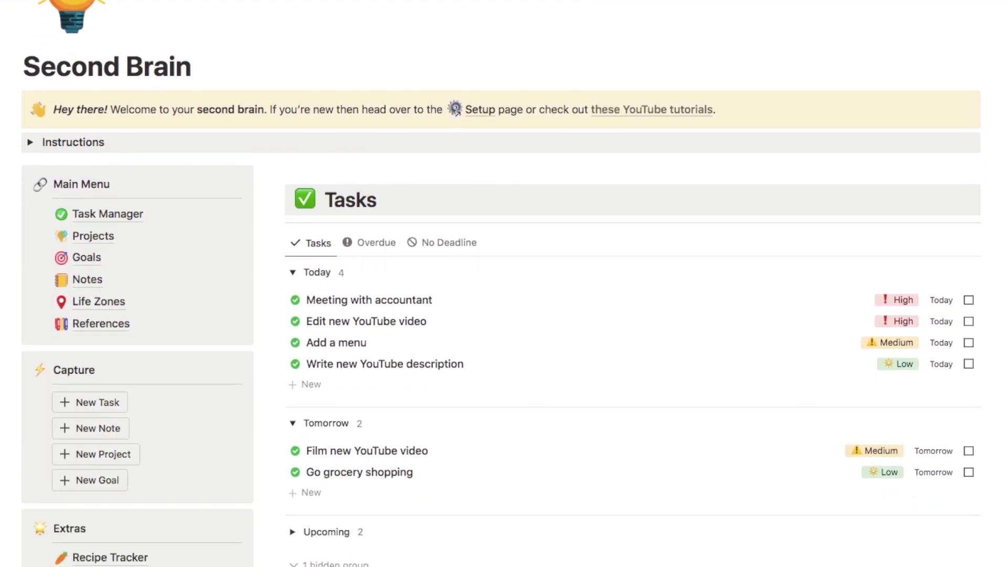
scroll(504, 284, down, 6)
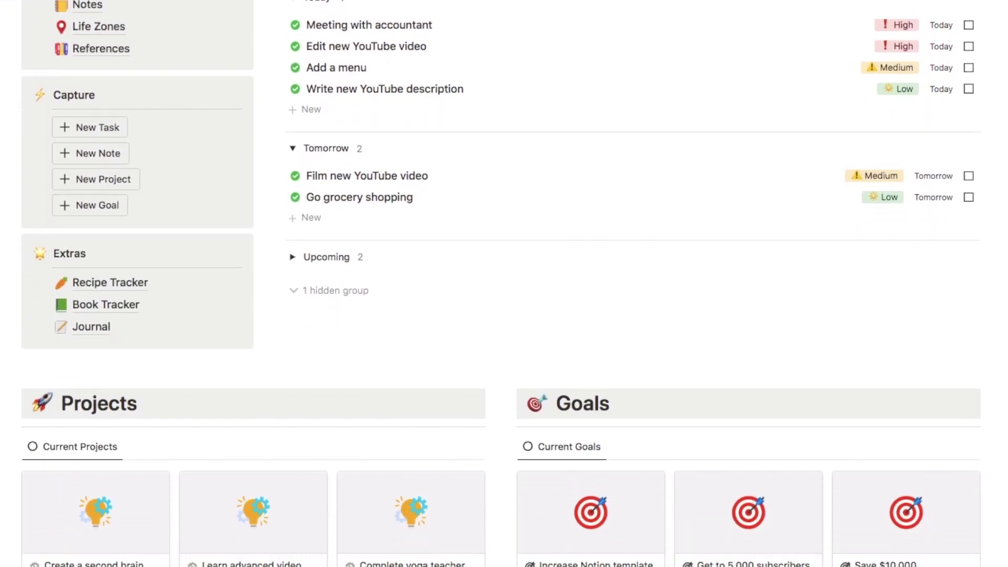
scroll(918, 287, down, 3)
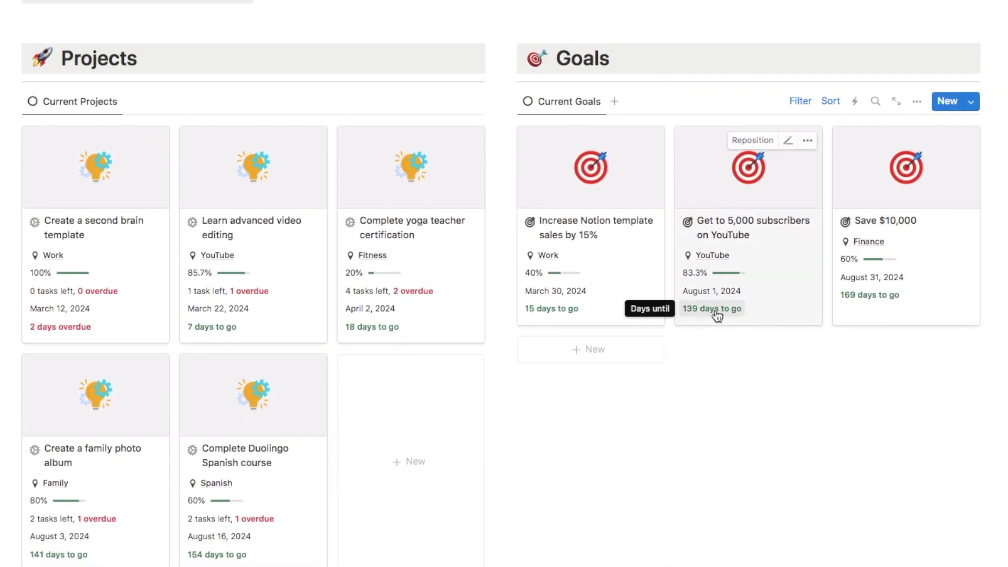
scroll(943, 437, up, 1)
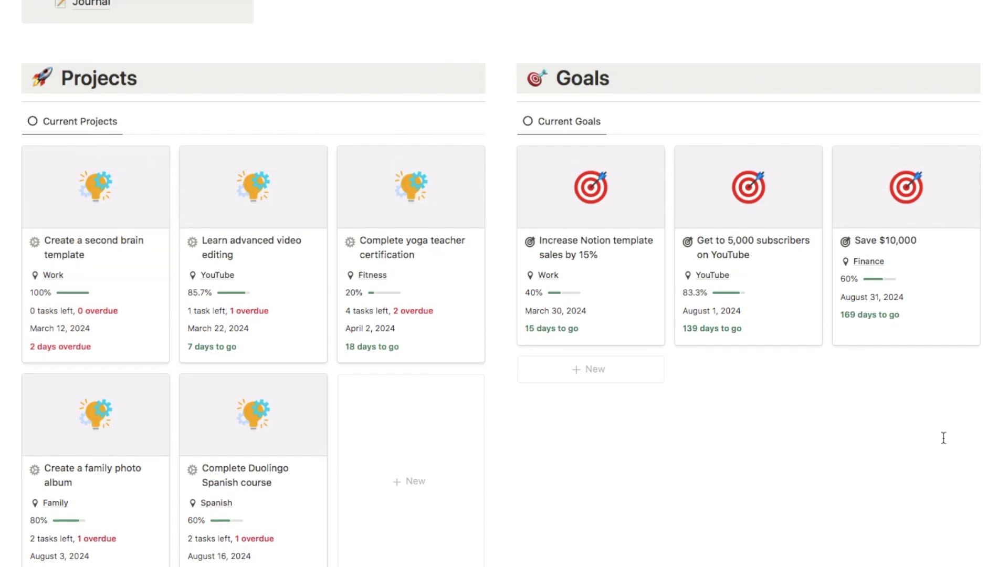
scroll(943, 438, down, 5)
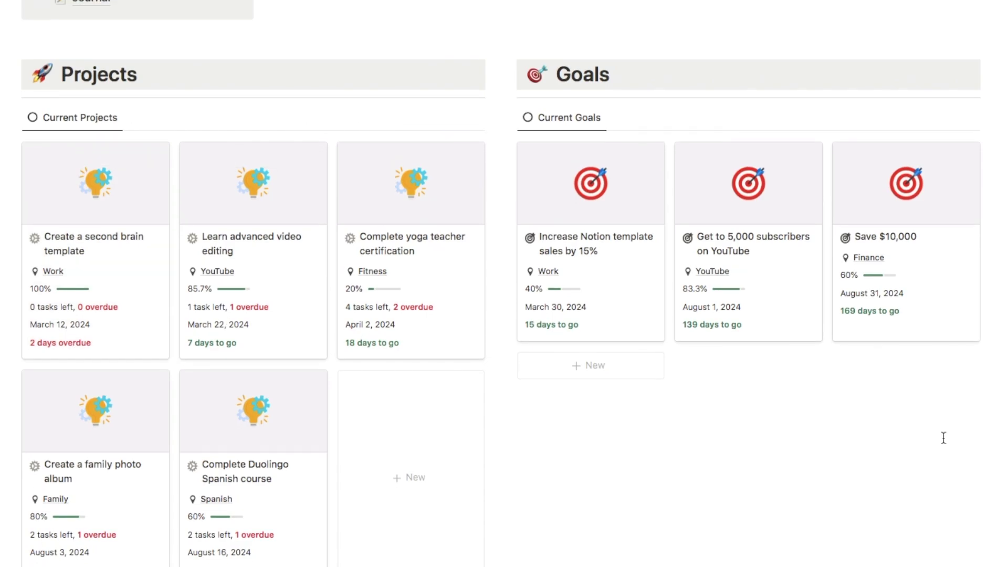
scroll(943, 438, down, 2)
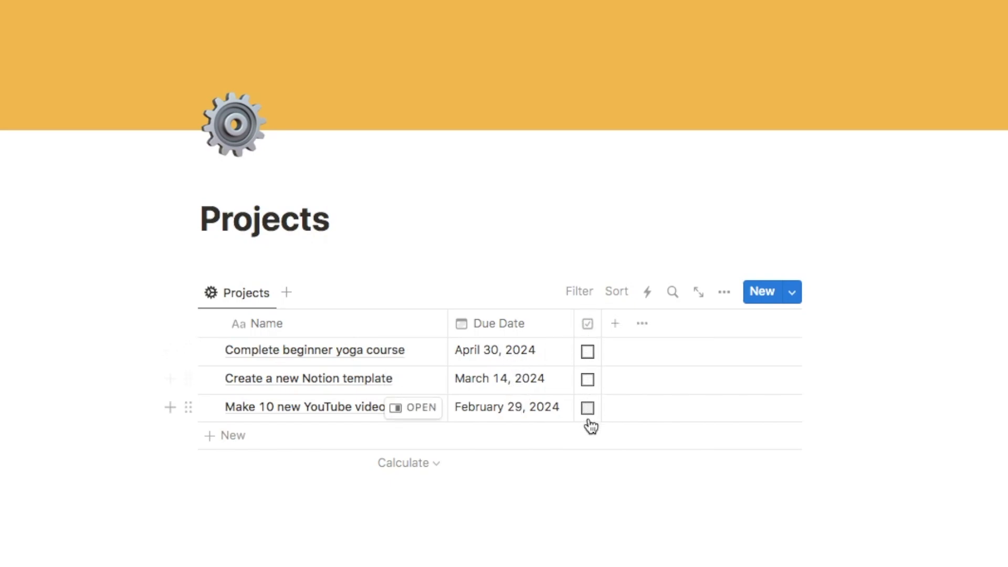
Mark the "Complete beginner yoga course" project as complete, and clear its checkbox again.
click(588, 353)
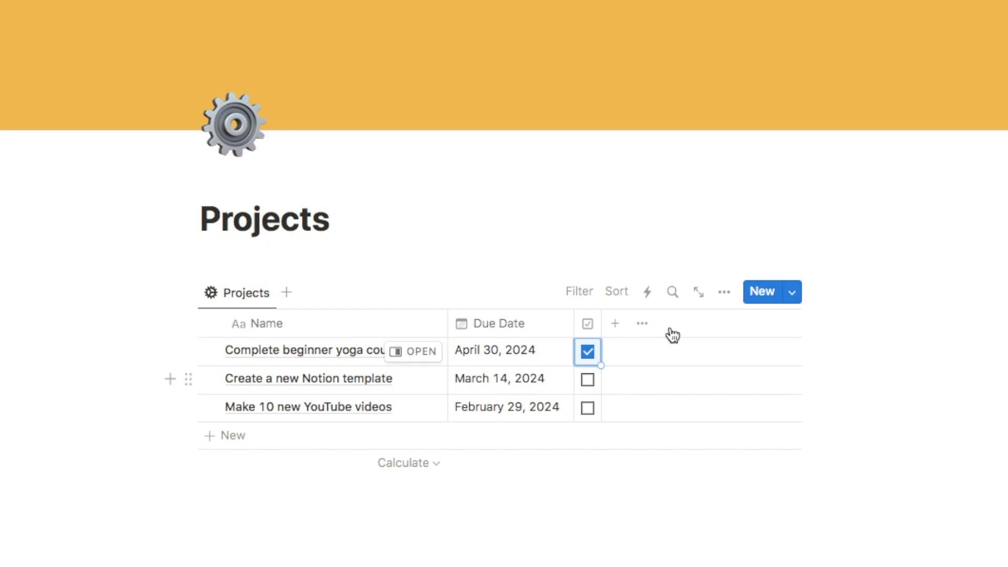
click(588, 352)
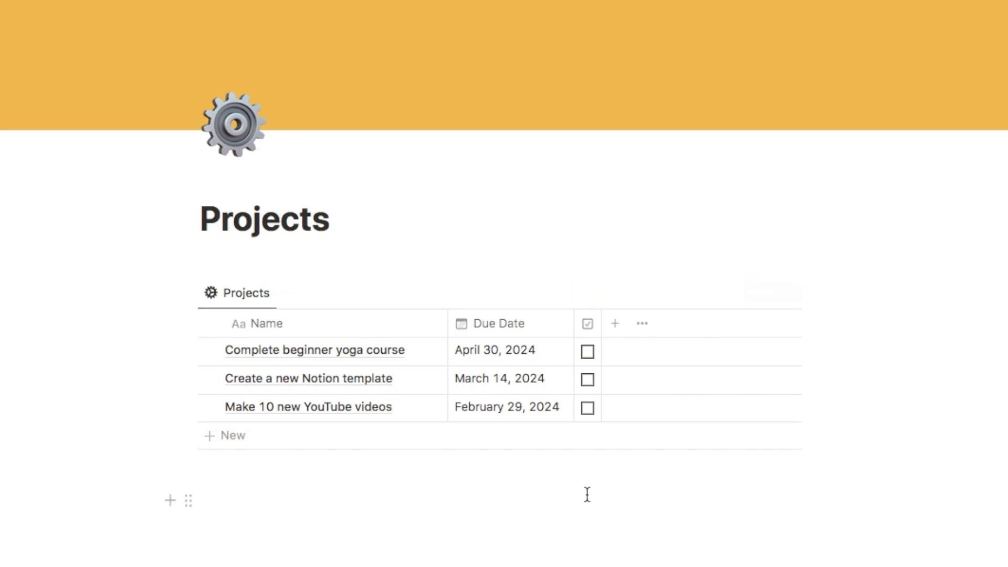
Add a Formula property named "Countdown" to the Projects table.
click(613, 323)
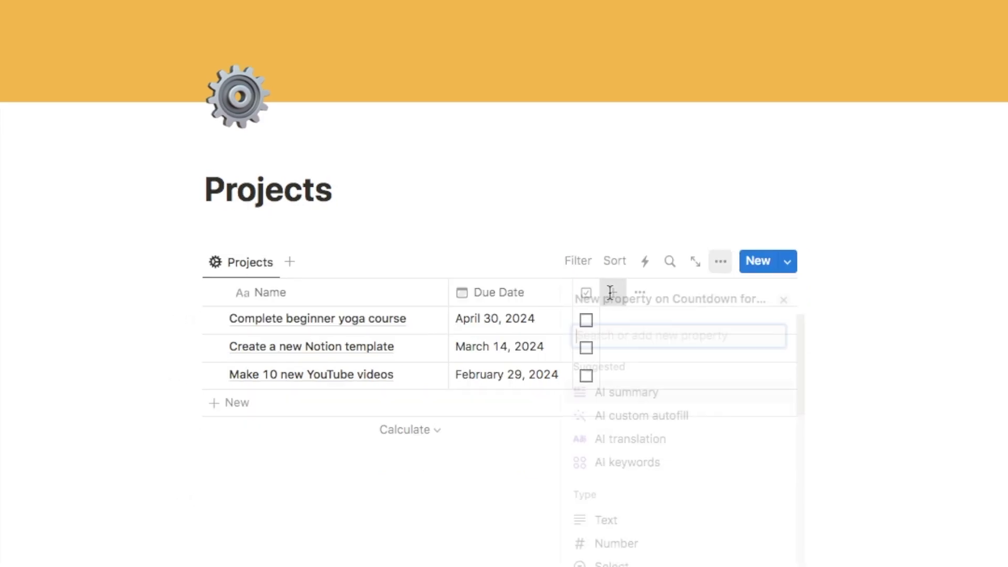
text(form)
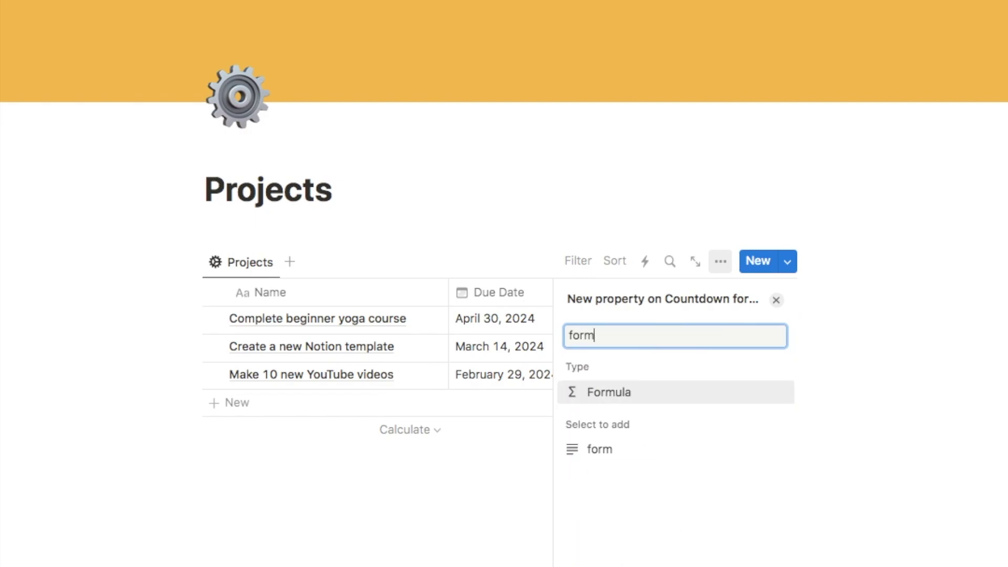
click(607, 398)
drag(641, 330, 598, 331)
text(Countdown)
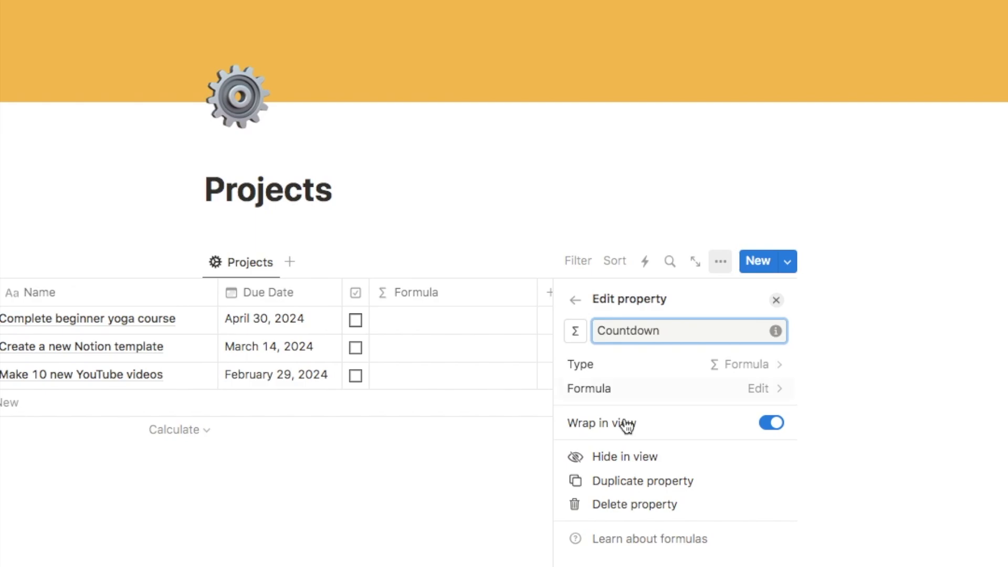
Start the Countdown property's formula with the dateBetween() function.
click(619, 393)
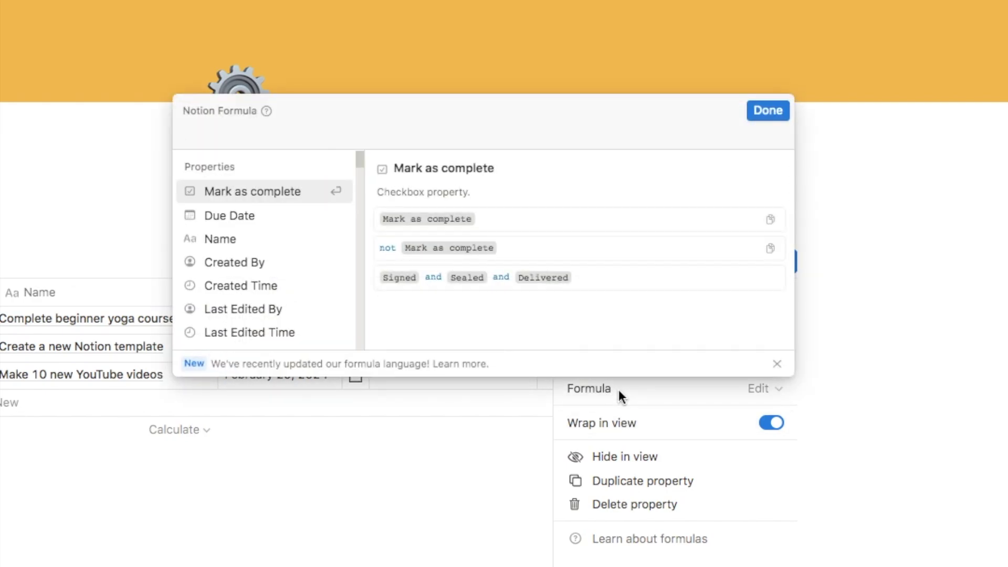
key(Down)
key(Down)
key(Down)
key(Down)
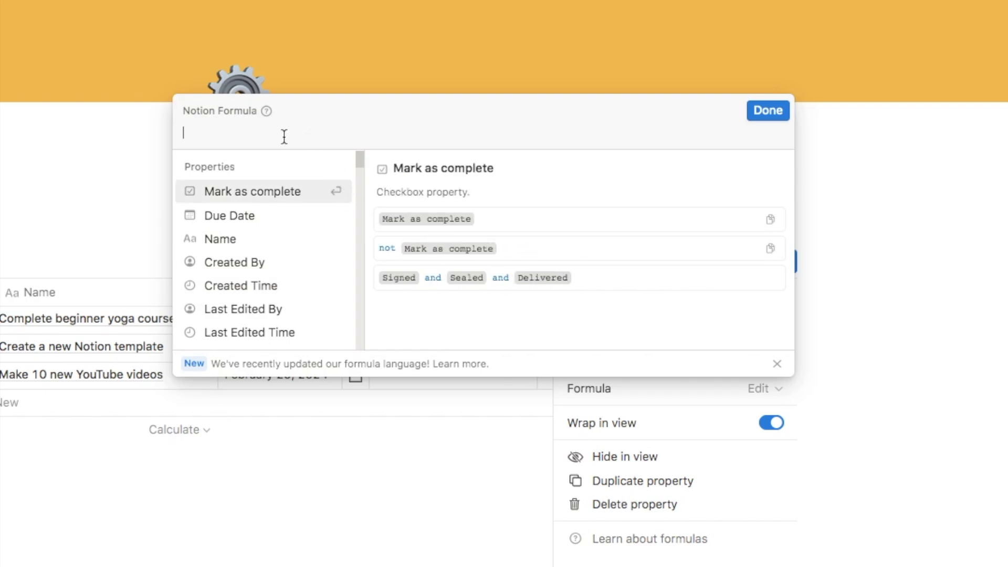
text(d)
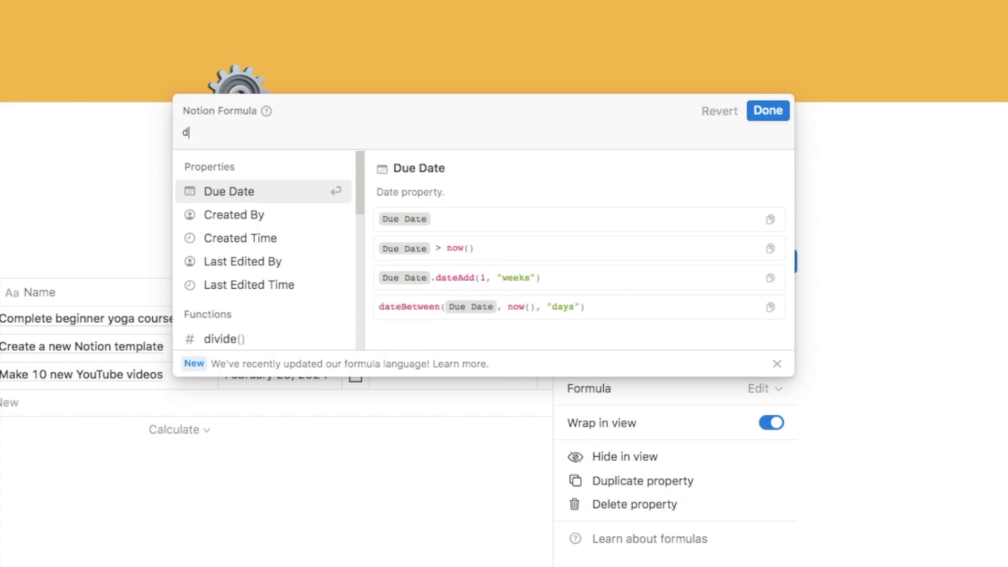
text(ateBet)
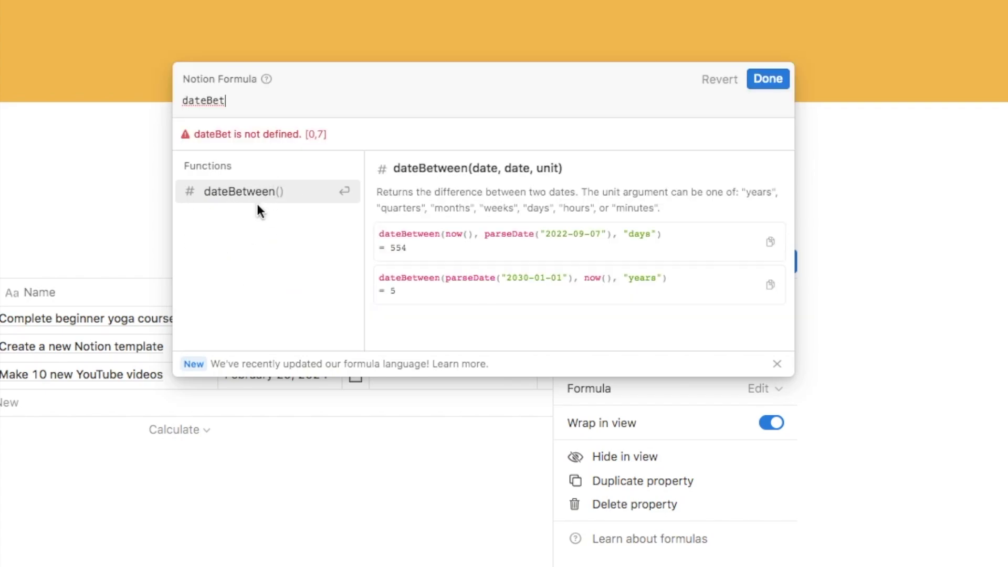
click(241, 192)
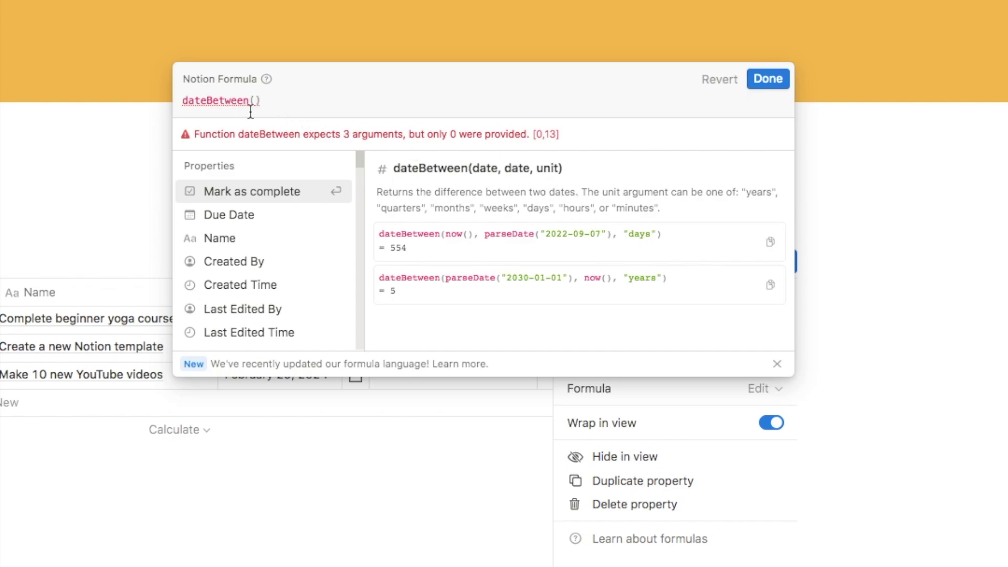
Fill in the dateBetween arguments as Due Date, now() and "days", and save the Countdown formula.
click(243, 223)
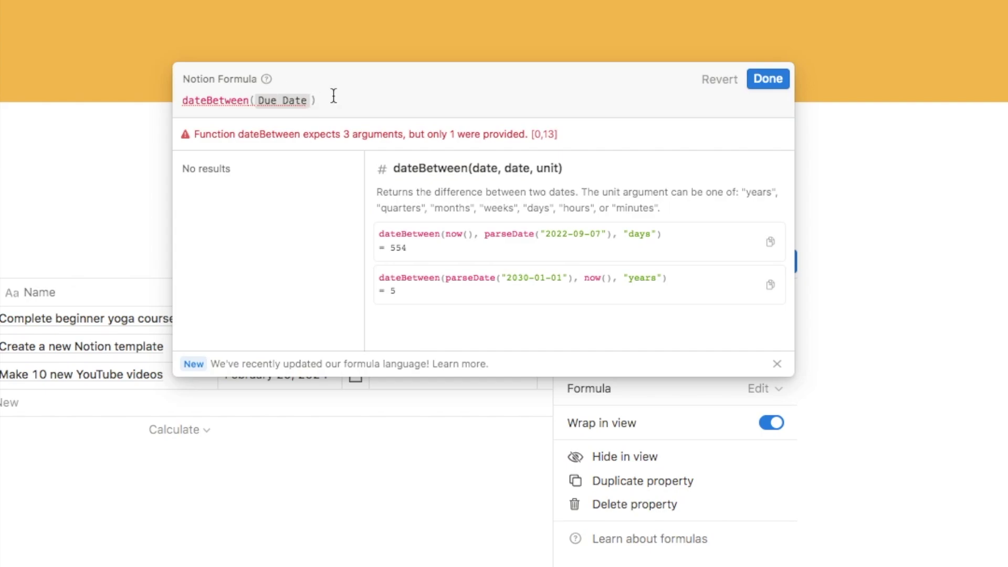
text(,)
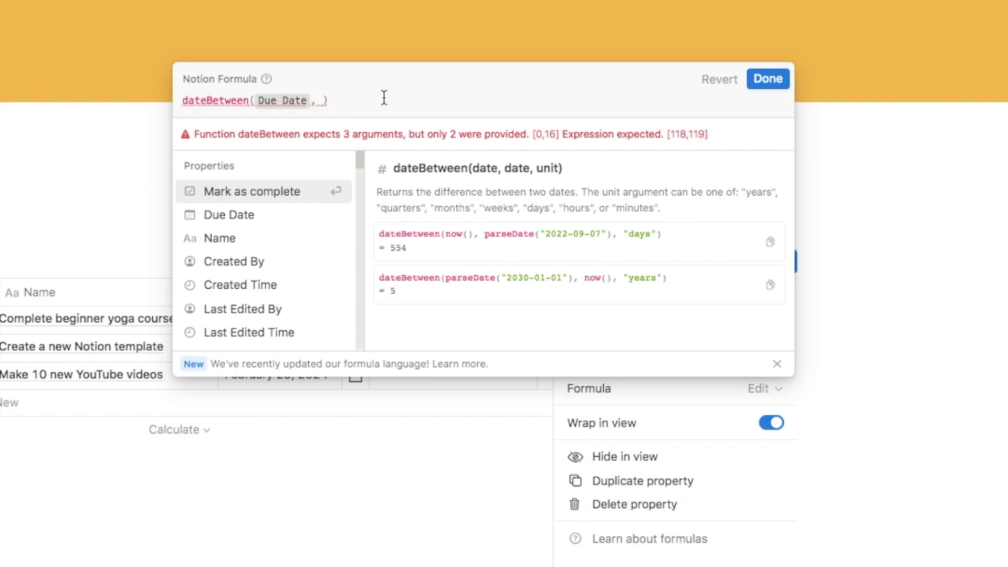
text(now)
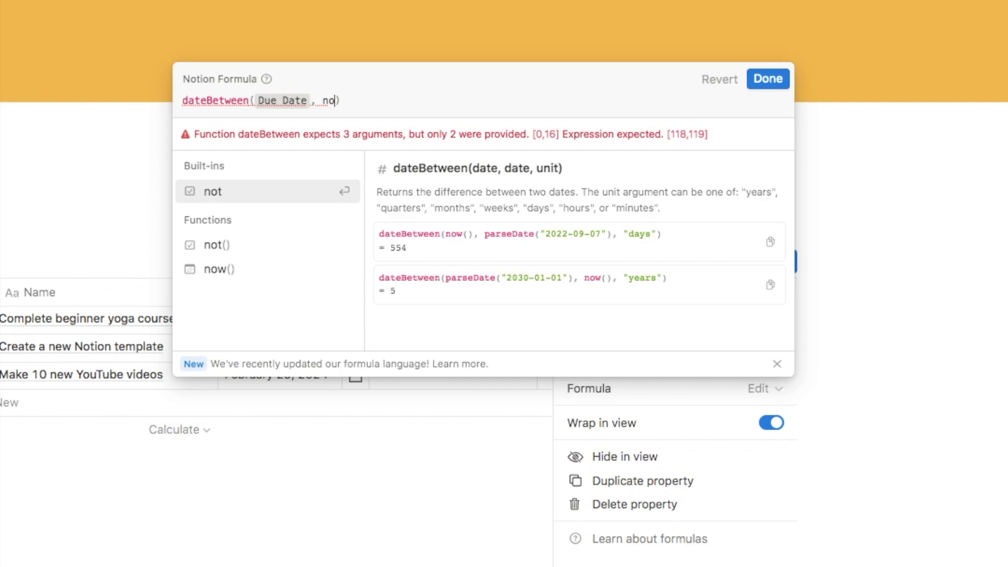
key(Return)
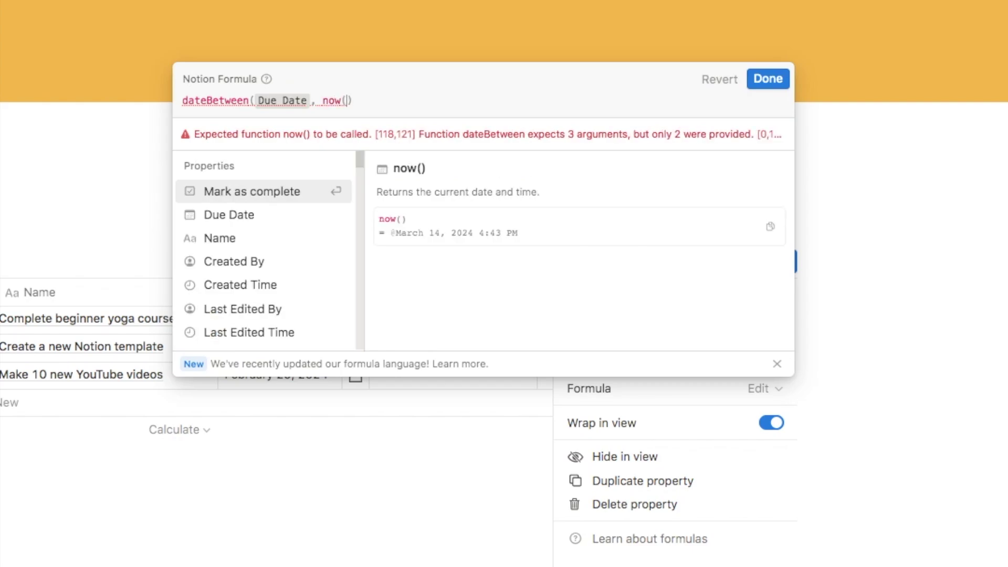
text())
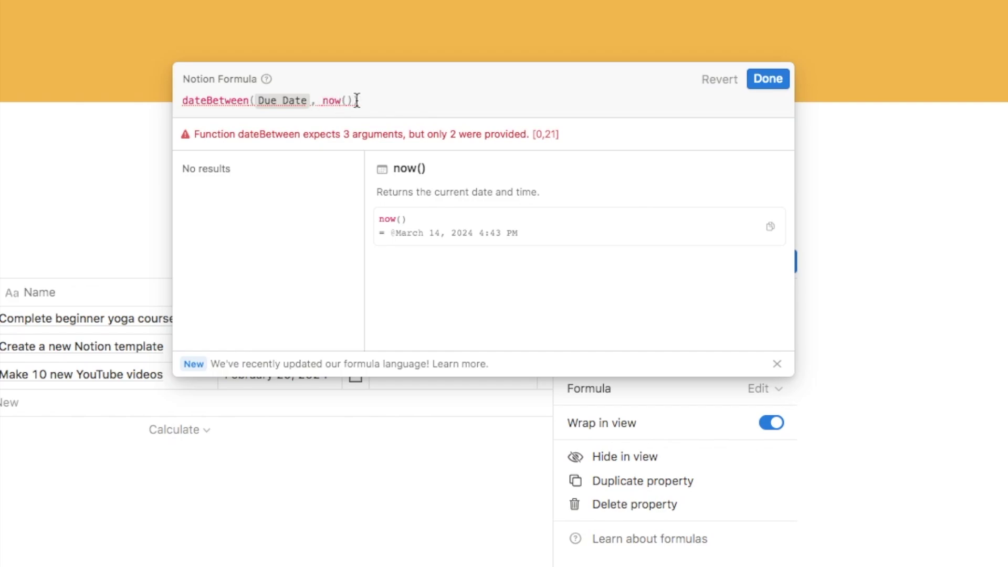
text(, )
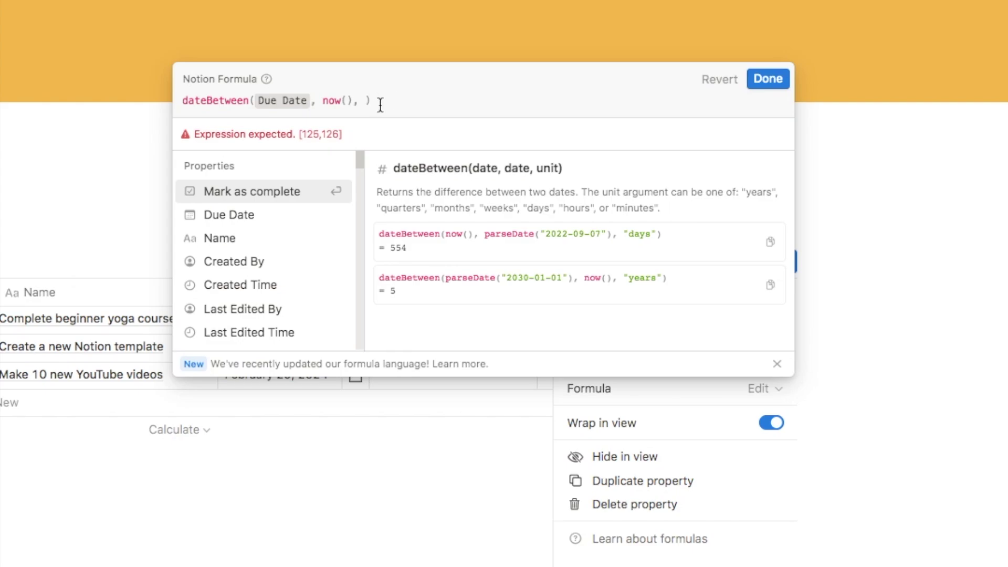
text(")
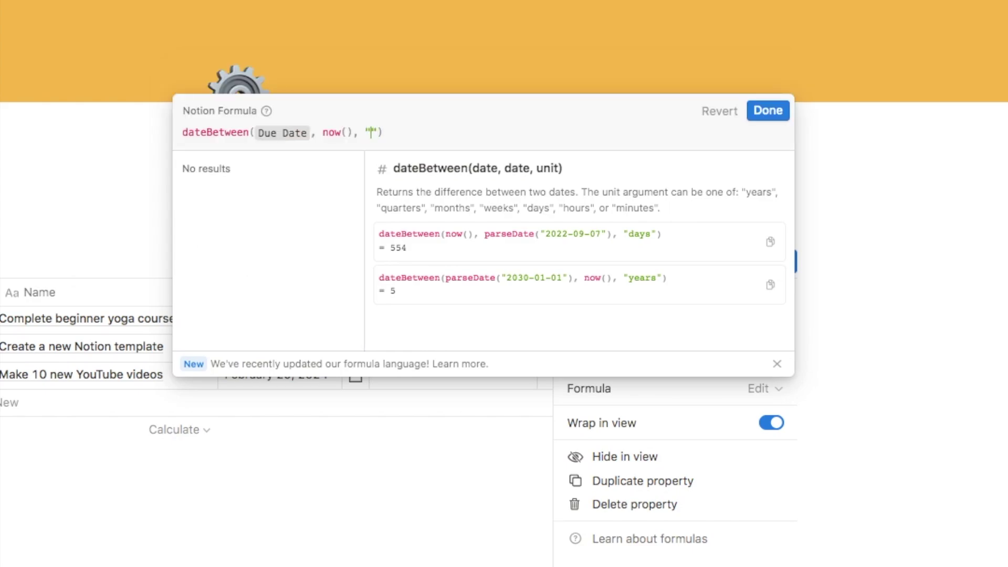
text(days)
click(768, 112)
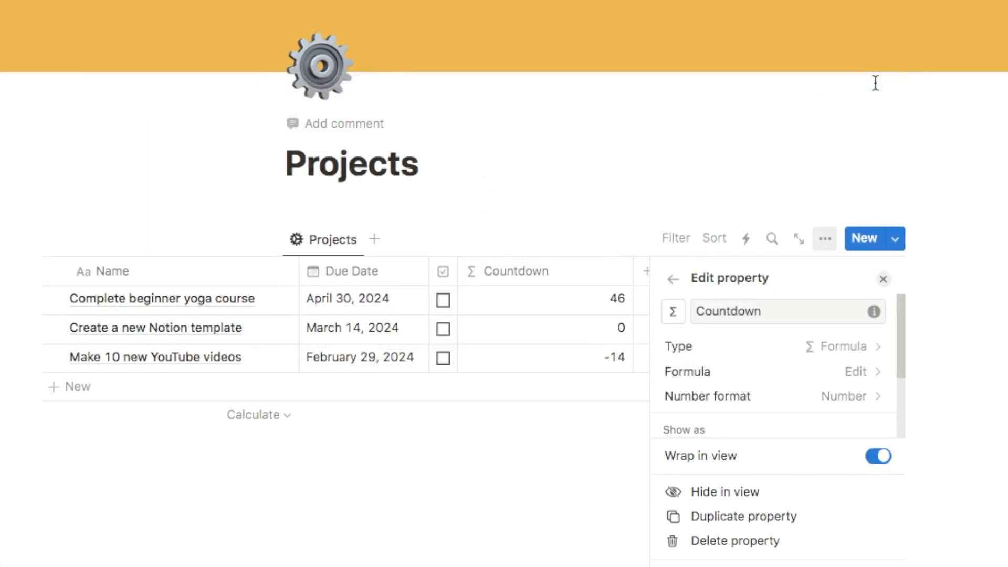
click(769, 112)
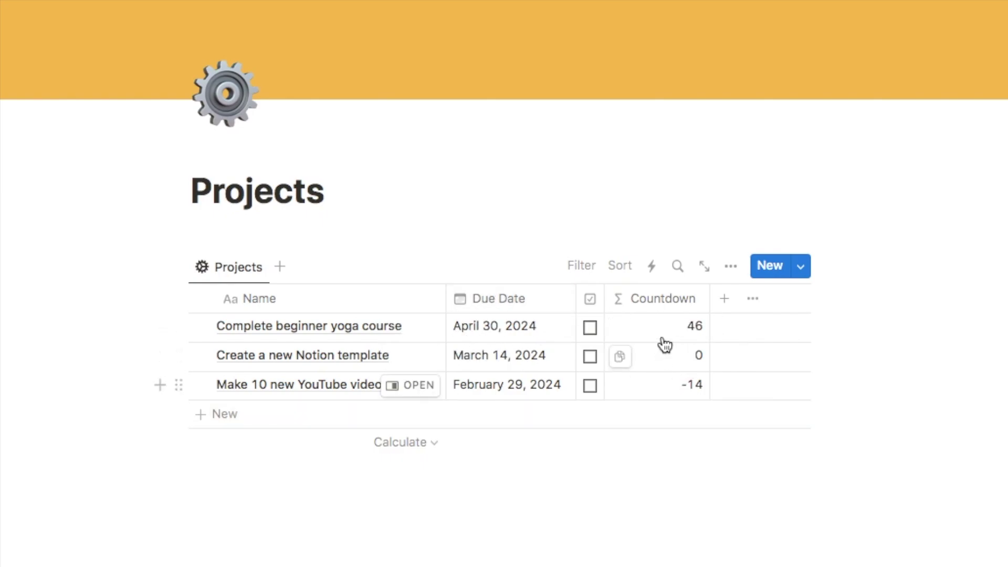
Reopen the Countdown formula and wrap its dateBetween expression in a let() function, with the closing parenthesis on a separate line.
click(644, 311)
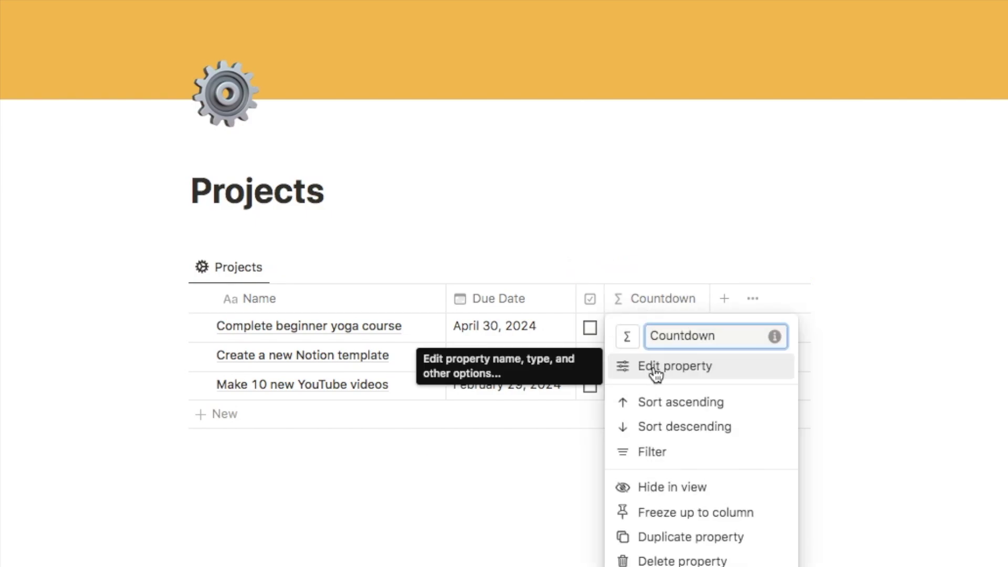
click(654, 368)
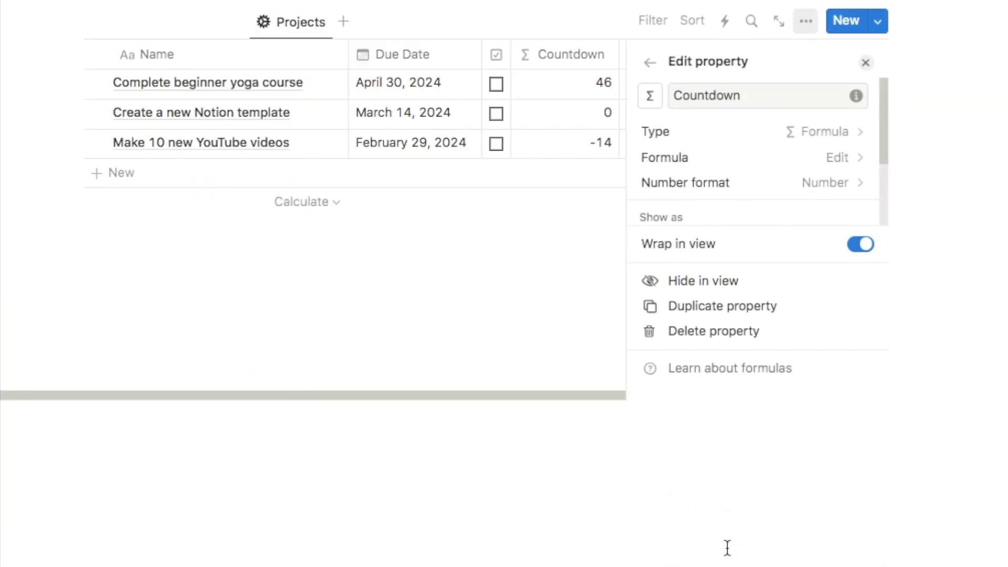
click(696, 159)
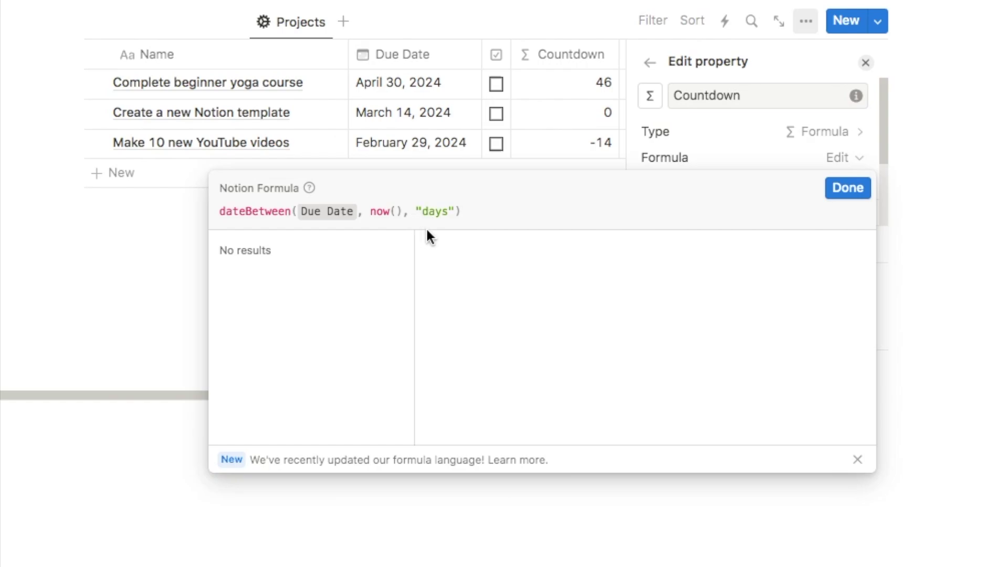
click(476, 210)
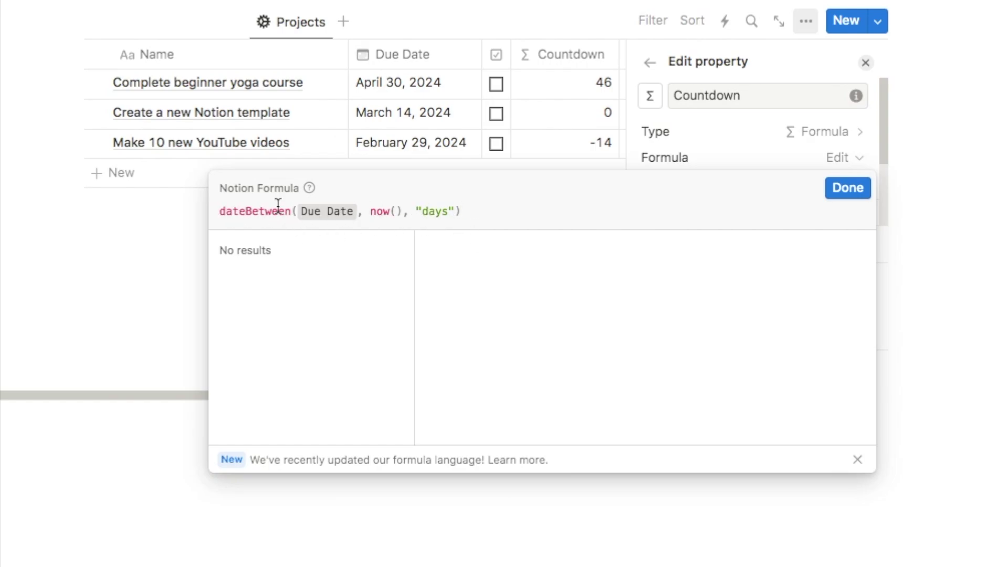
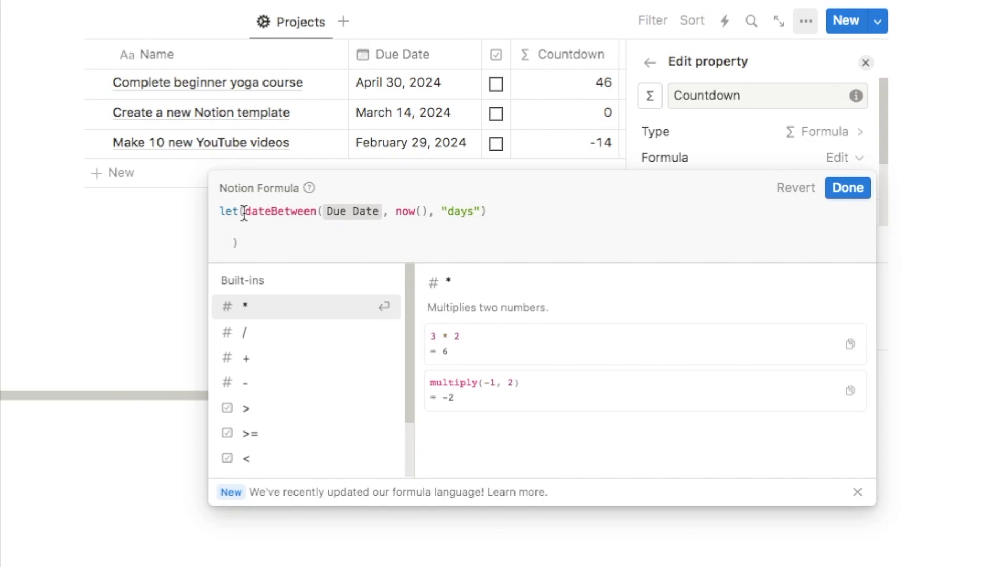
Insert the variable name daysBetween and a comma before dateBetween as the first argument of let().
click(244, 212)
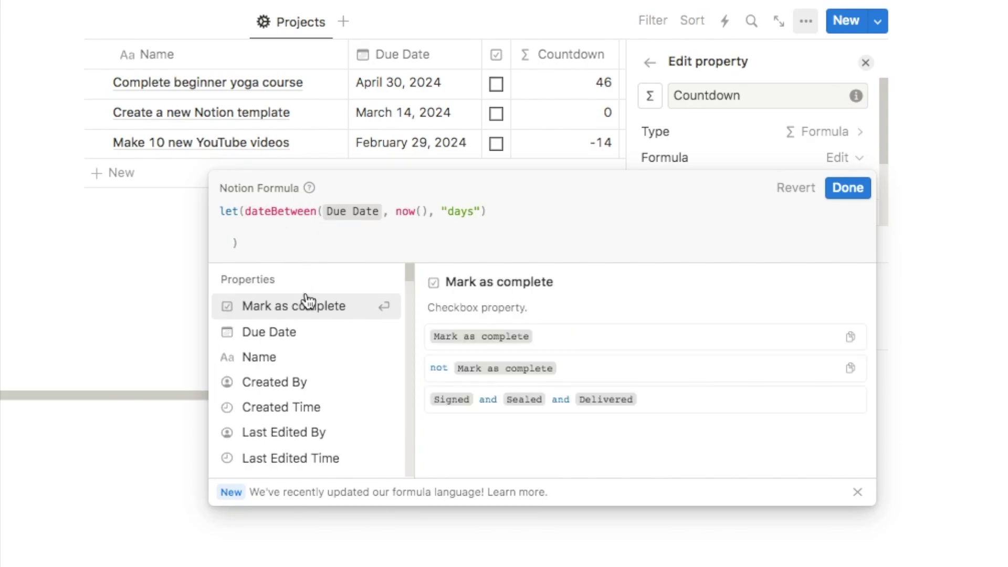
text(daysBetwe)
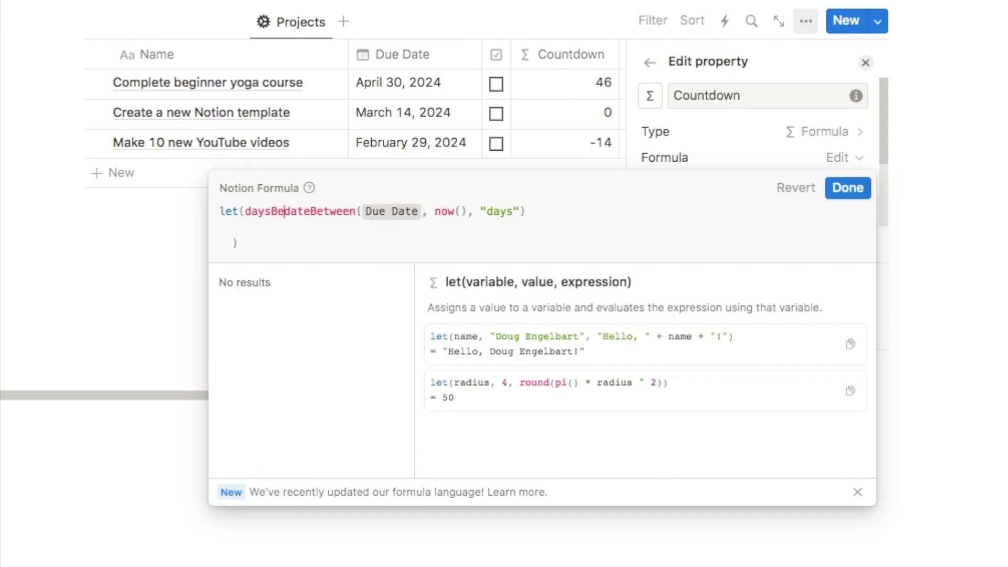
text(en,)
key(Left)
key(Left)
key(Left)
key(Left)
key(Left)
key(Left)
key(Left)
key(Left)
key(Left)
drag(244, 211, 317, 215)
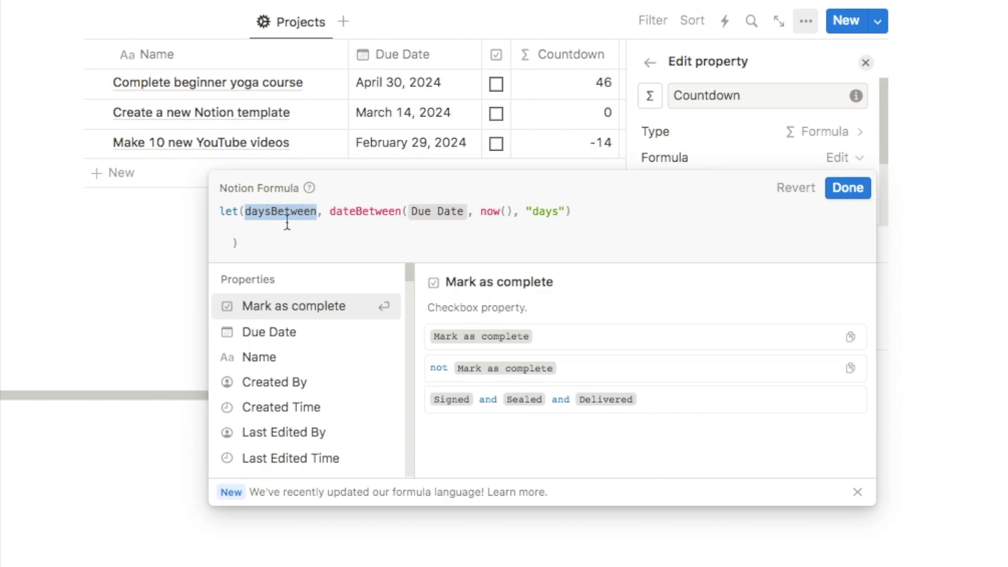
Try saving the Countdown formula with only the daysBetween variable and its dateBetween value inside let().
drag(330, 212, 568, 212)
click(297, 212)
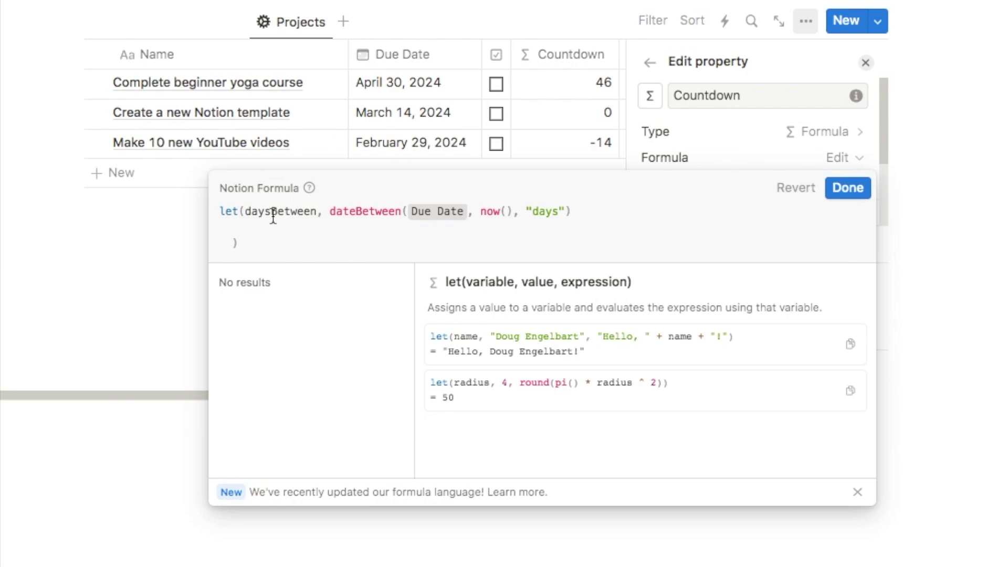
click(838, 193)
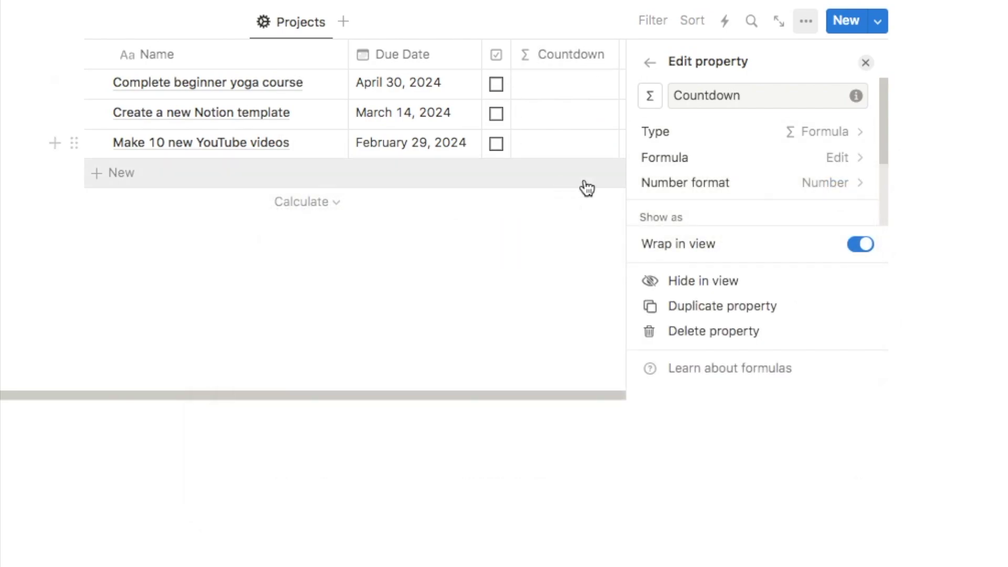
Reopen the Countdown formula, add a comma after dateBetween and daysBetween on the line below as let()'s third argument, and save it.
click(661, 151)
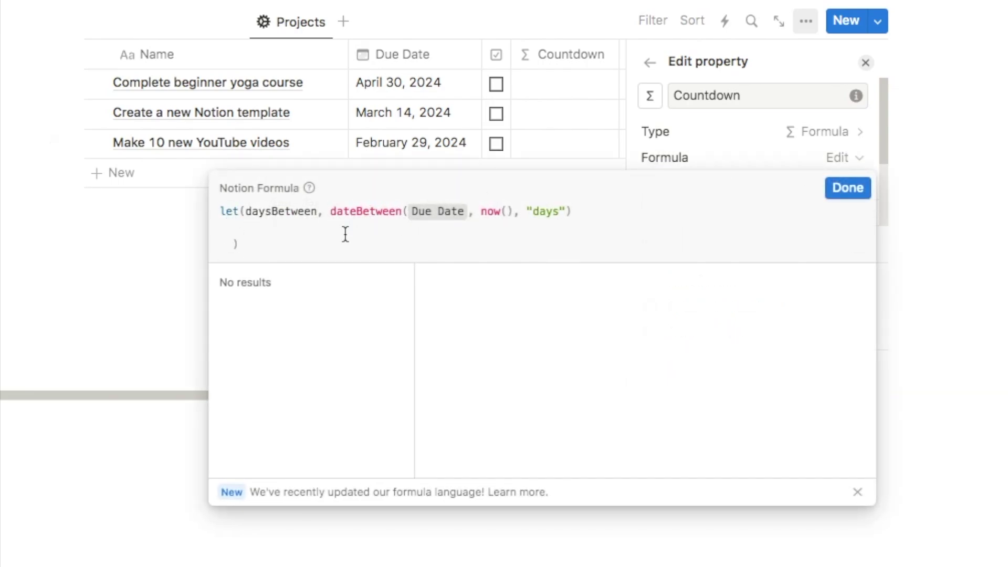
click(228, 218)
key(End)
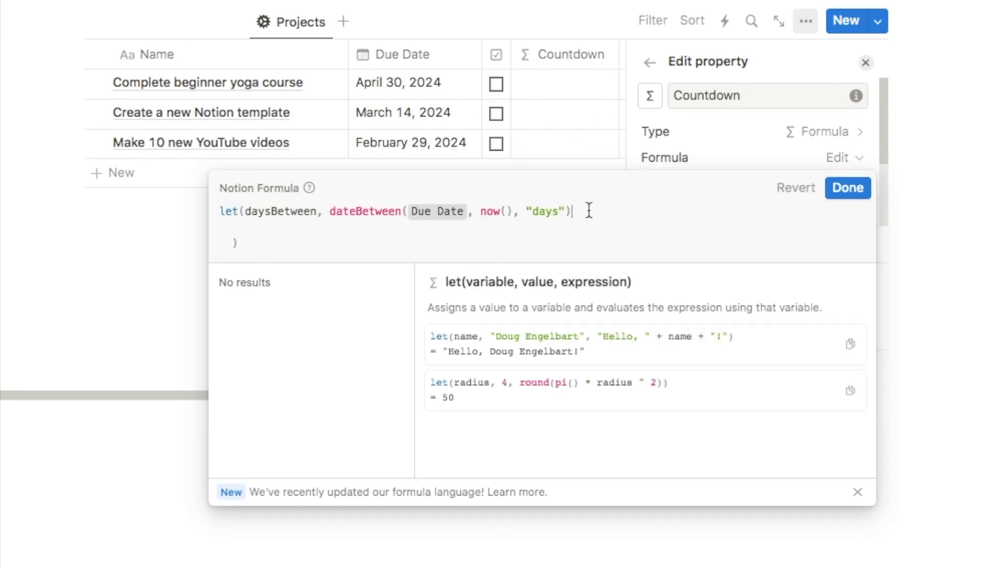
text(,     )
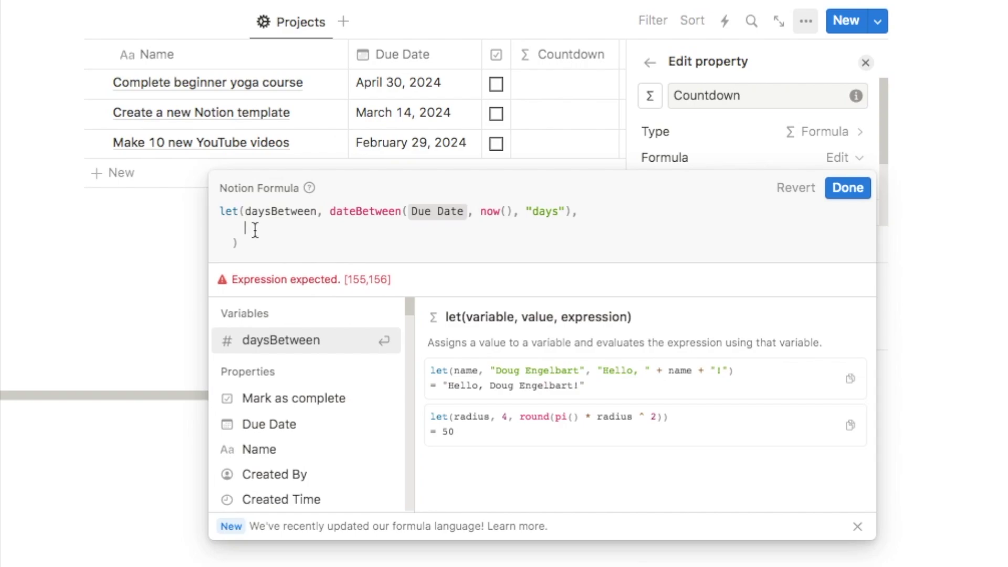
text(daysB)
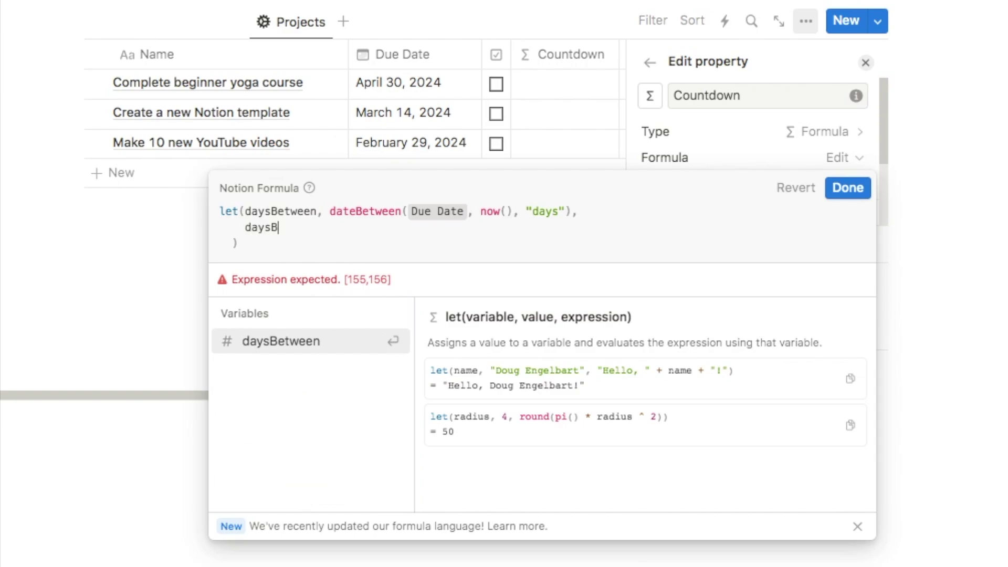
text(etween)
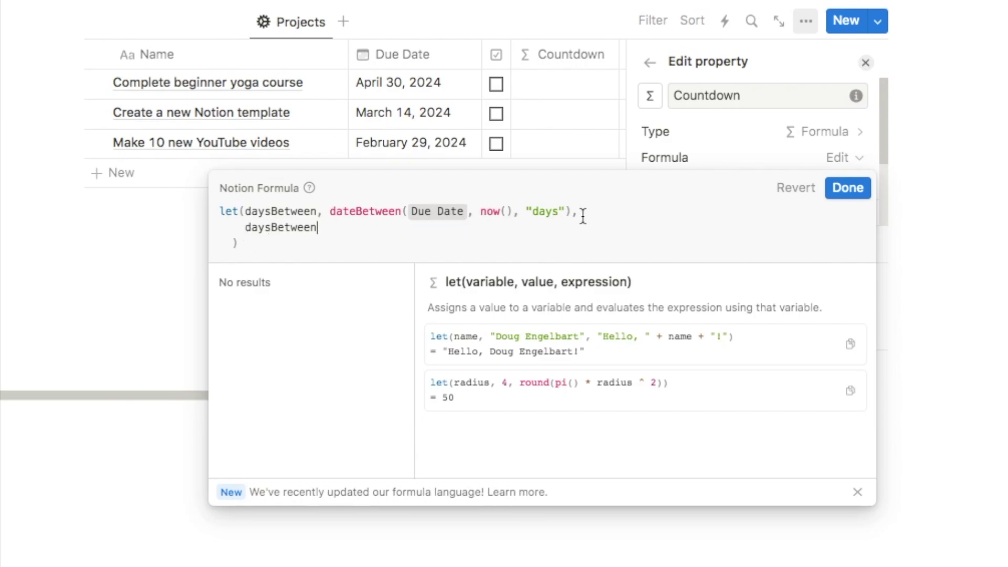
click(847, 188)
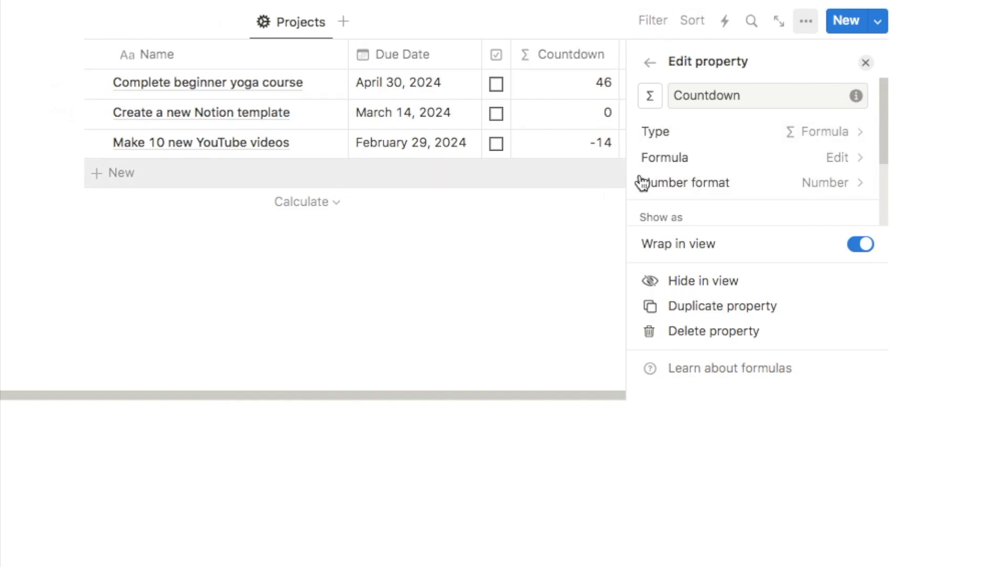
Reopen the Countdown formula and replace the final daysBetween expression with an empty ifs() function spread over several lines.
click(649, 158)
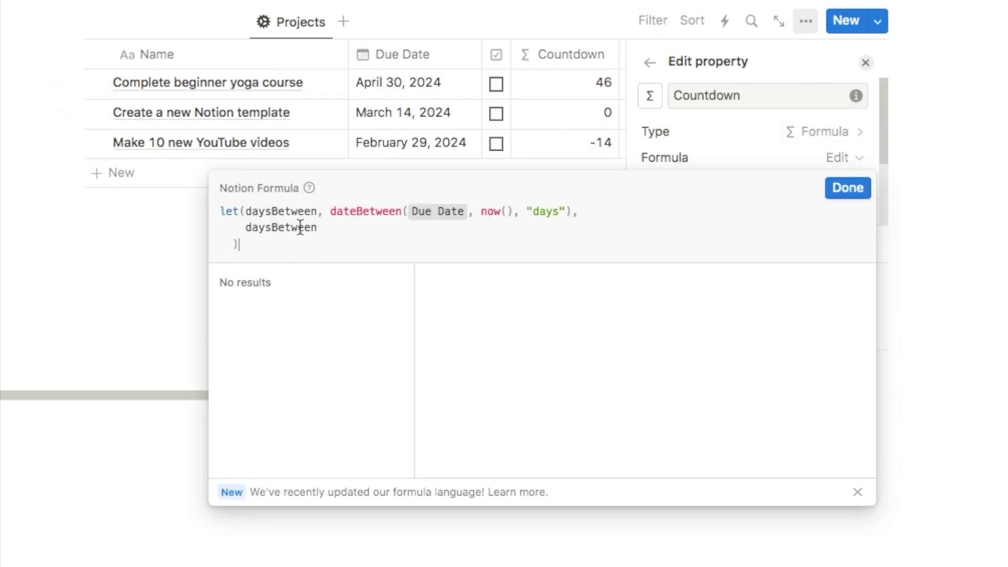
drag(315, 227, 245, 227)
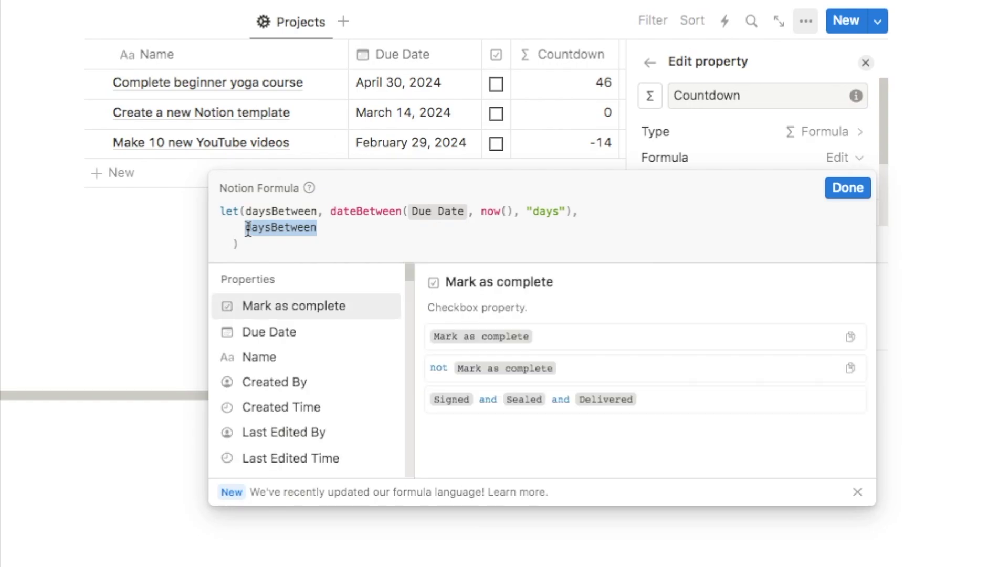
key(BackSpace)
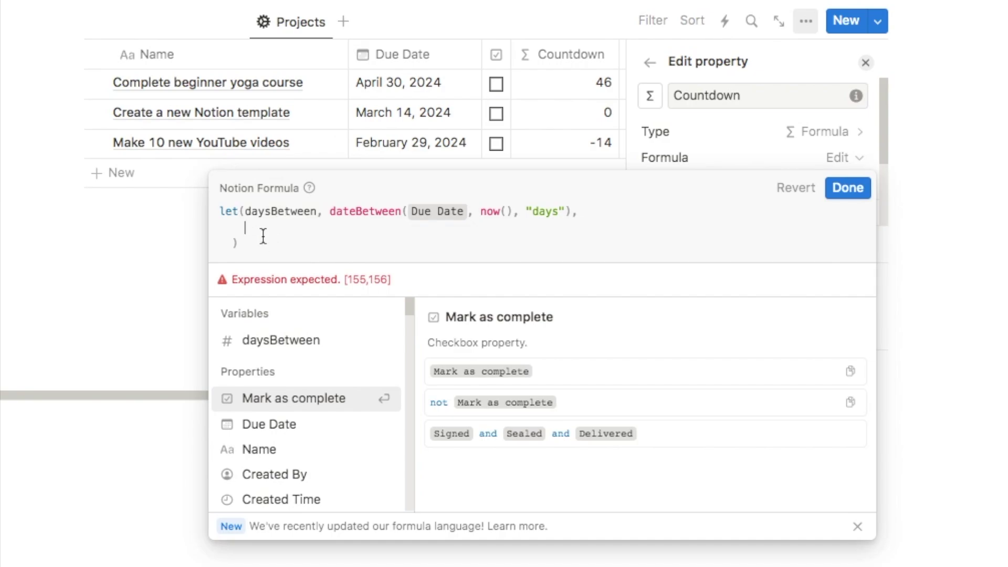
text(ifs)
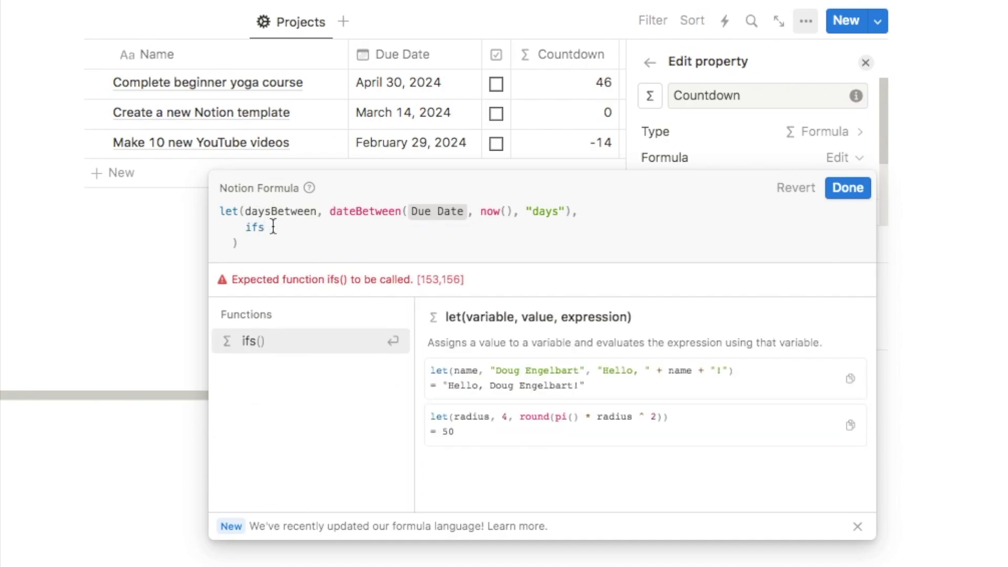
key(Return)
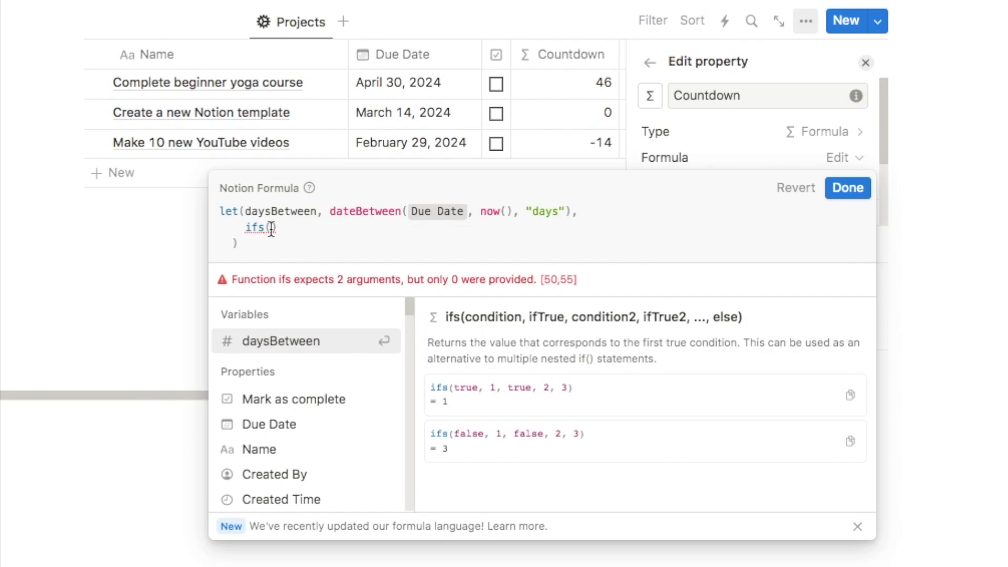
key(shift+Return)
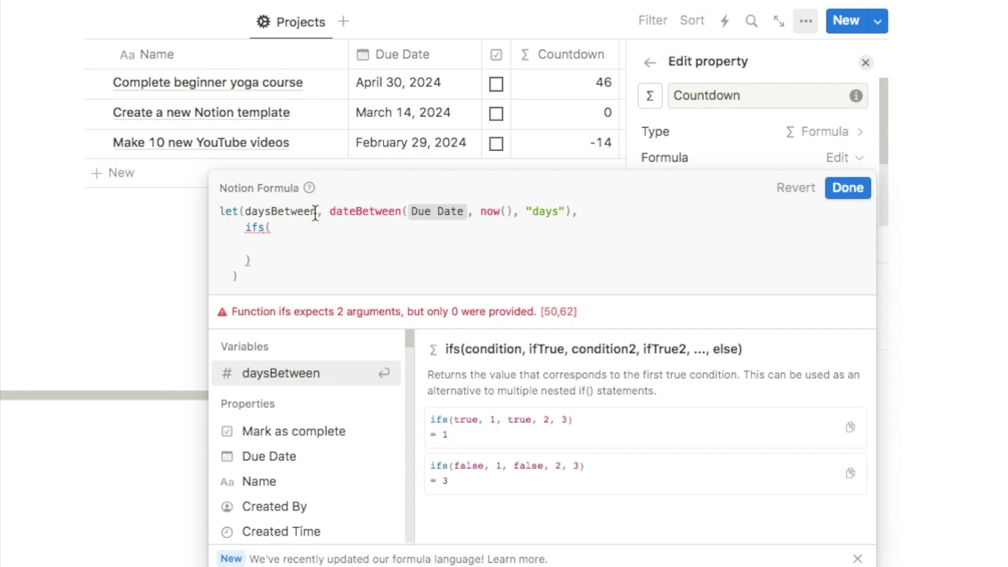
Enter daysBetween < 0 followed by a comma as the first condition inside ifs().
text(days)
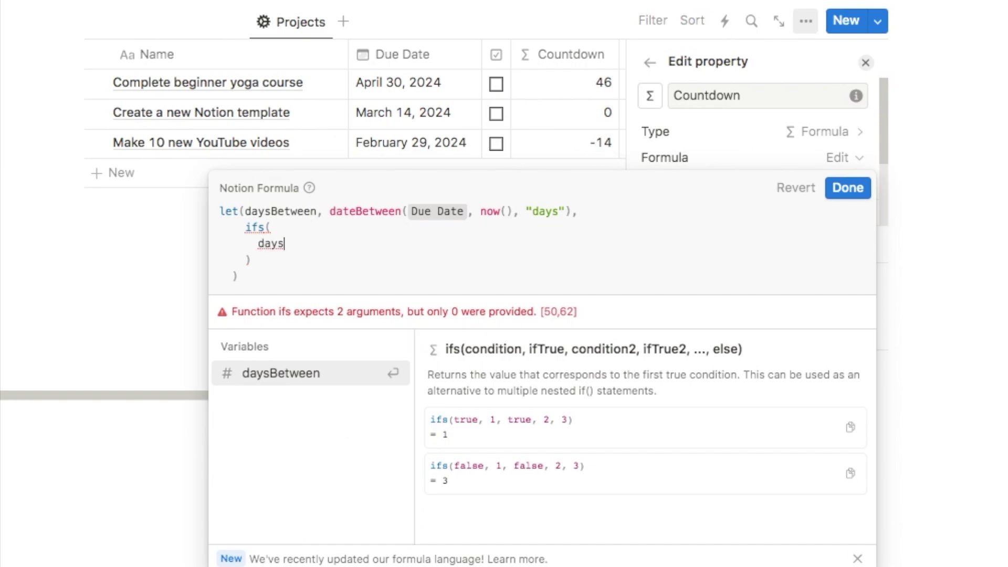
text(Between)
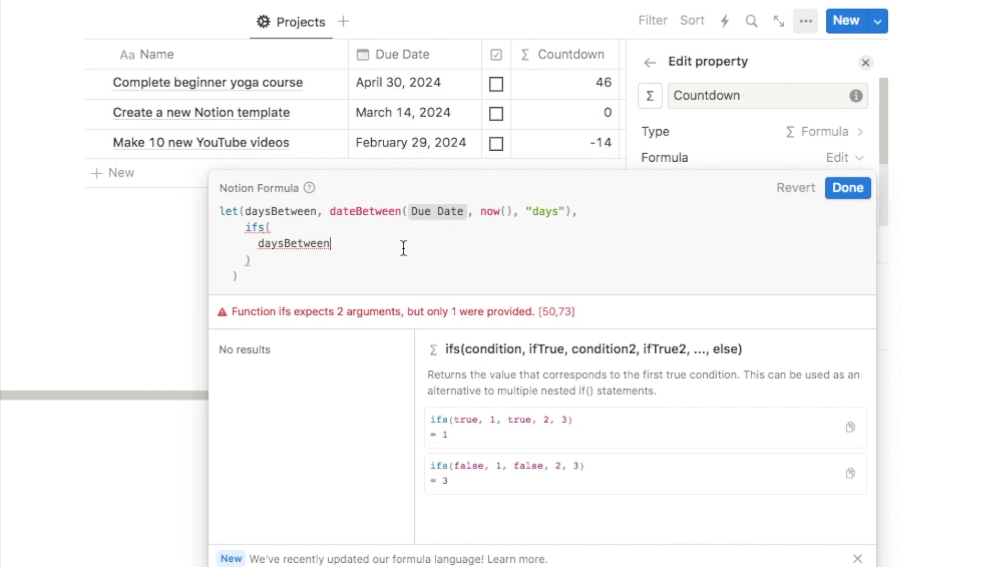
text( < )
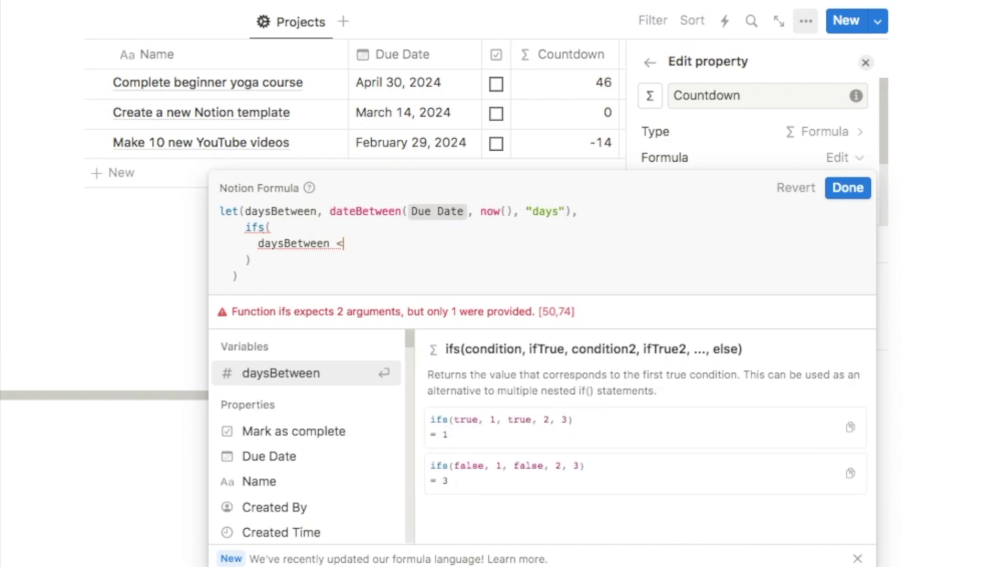
text(0)
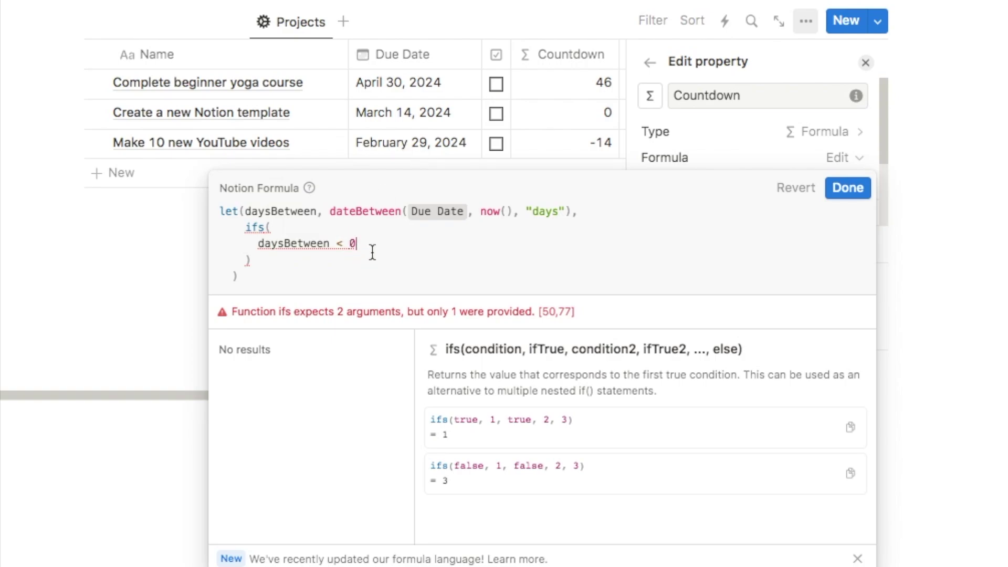
text(,)
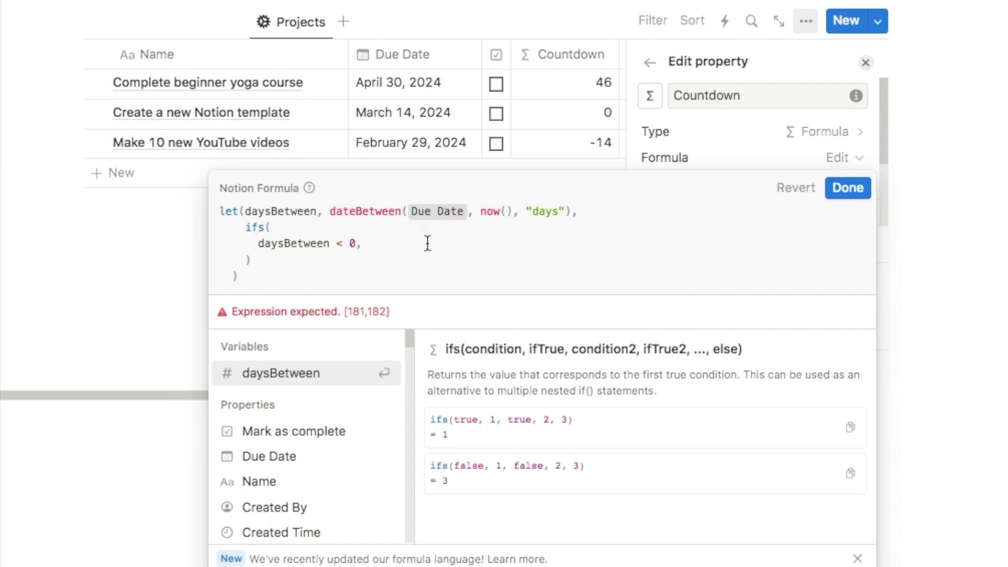
Set the result of the daysBetween < 0 condition to daysBetween + " days overdue", ending with a comma.
text(daysBetween )
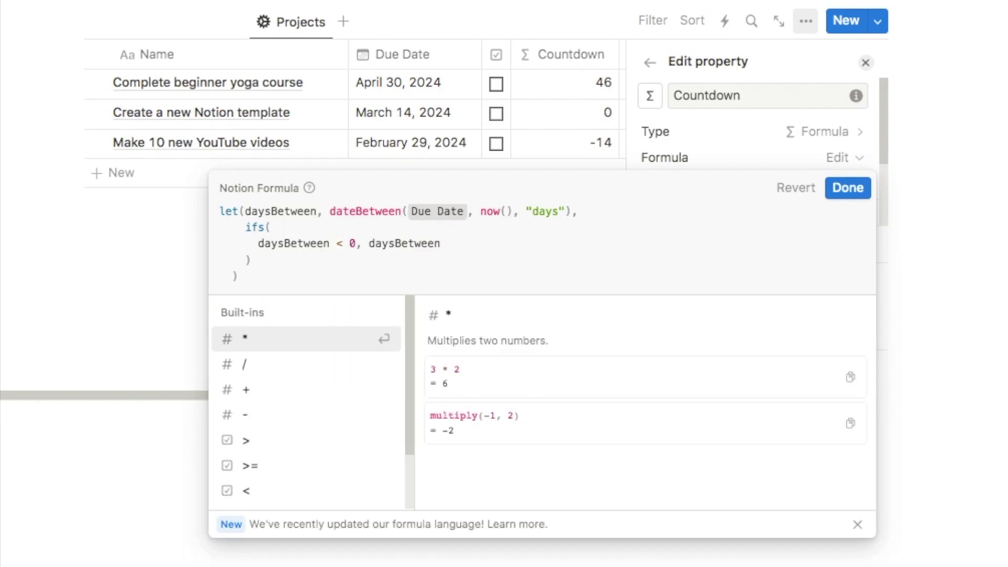
text(+ "")
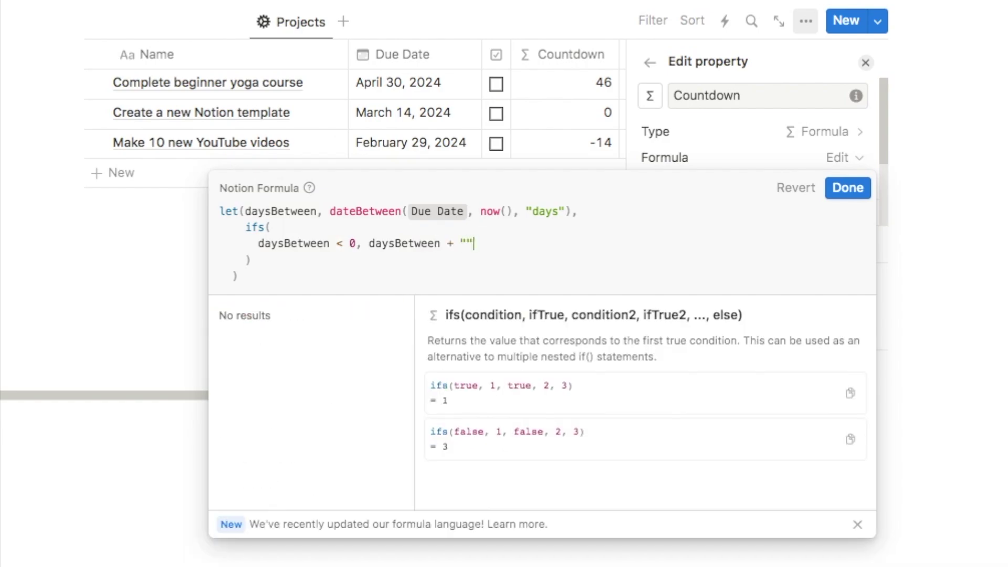
click(469, 244)
text(days overdue)
click(577, 245)
text(,)
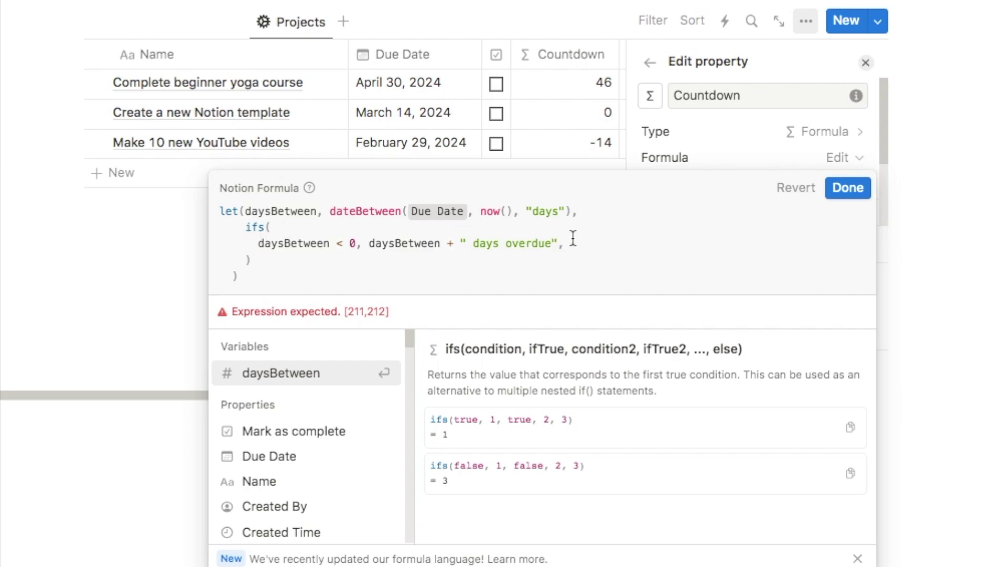
Add a second ifs() condition on a new line, daysBetween == 0, with the result "Due Today!" and a trailing comma.
key(Return)
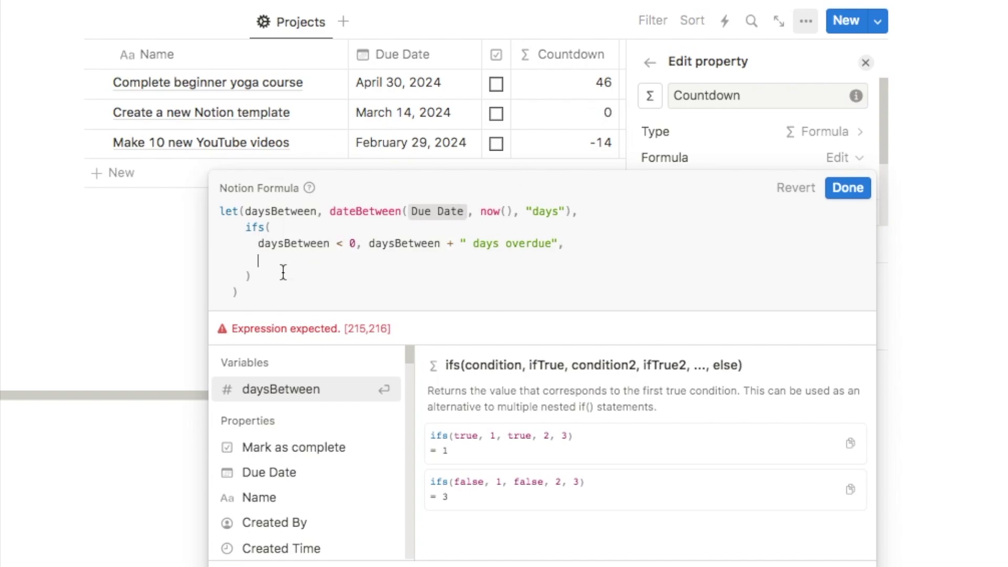
text(daysBetween)
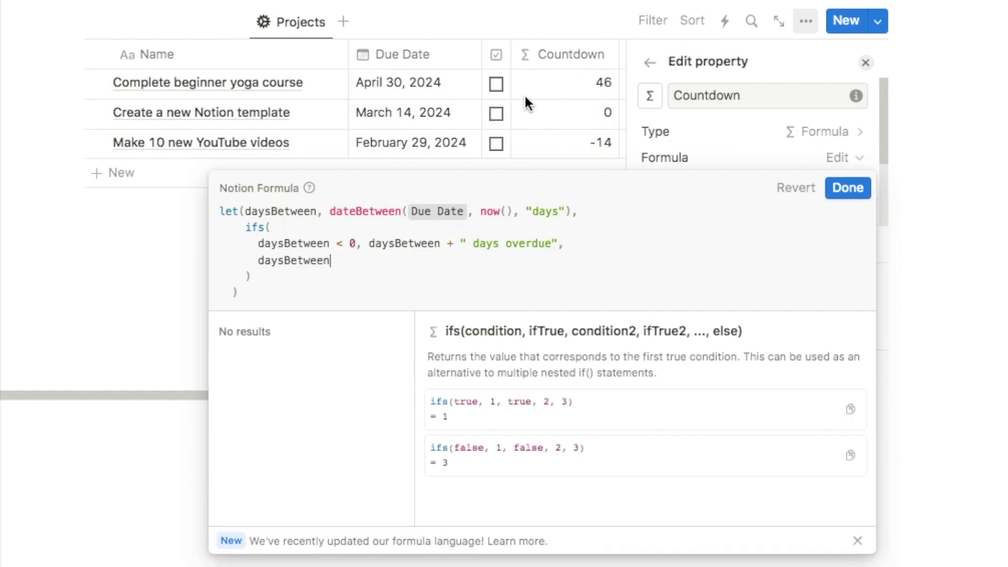
text( ==)
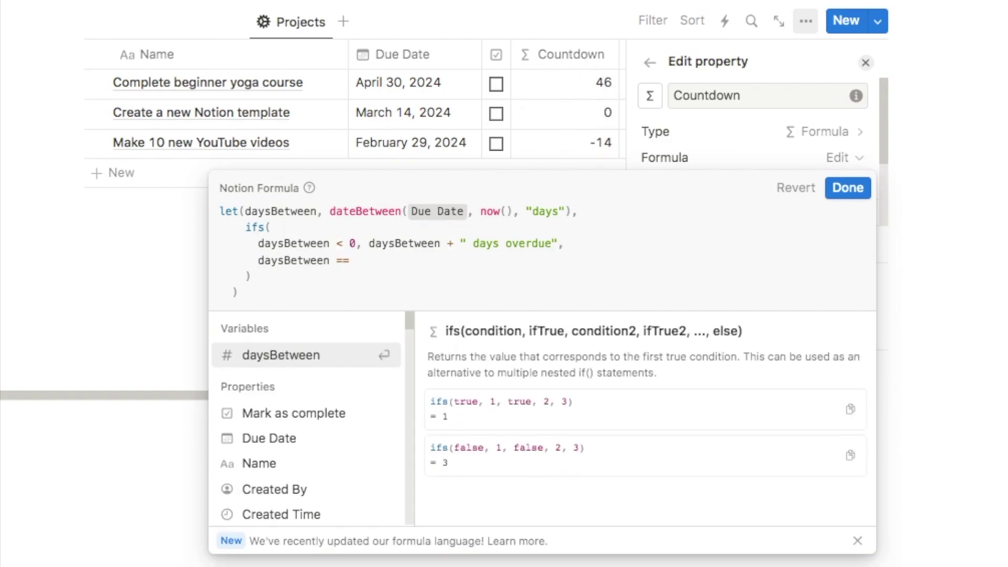
text( 0)
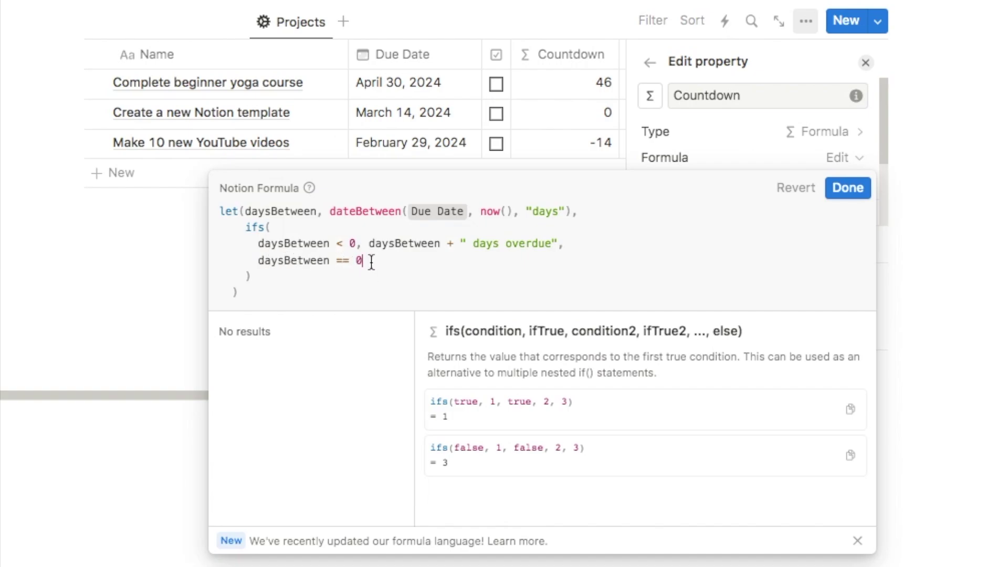
text(,)
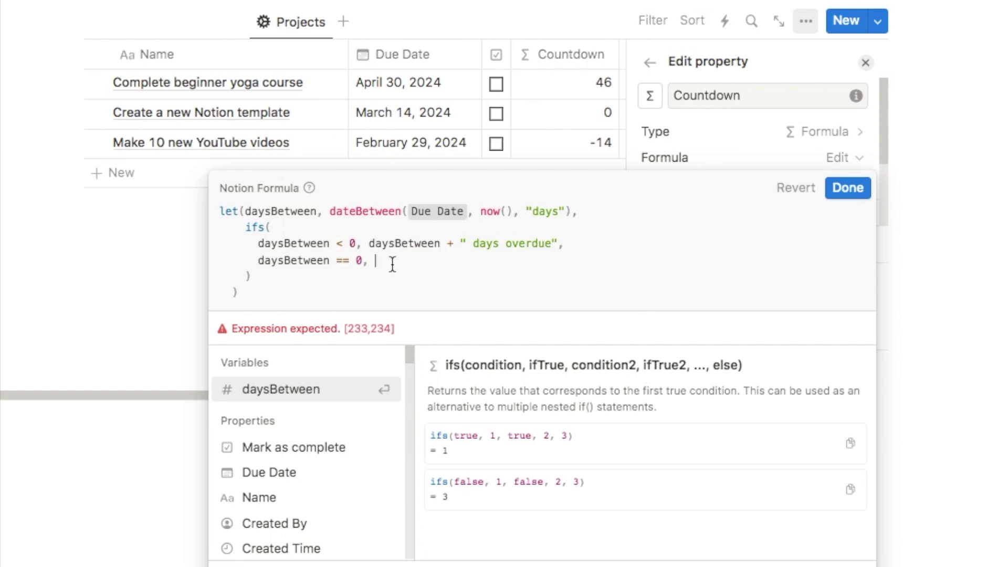
text("")
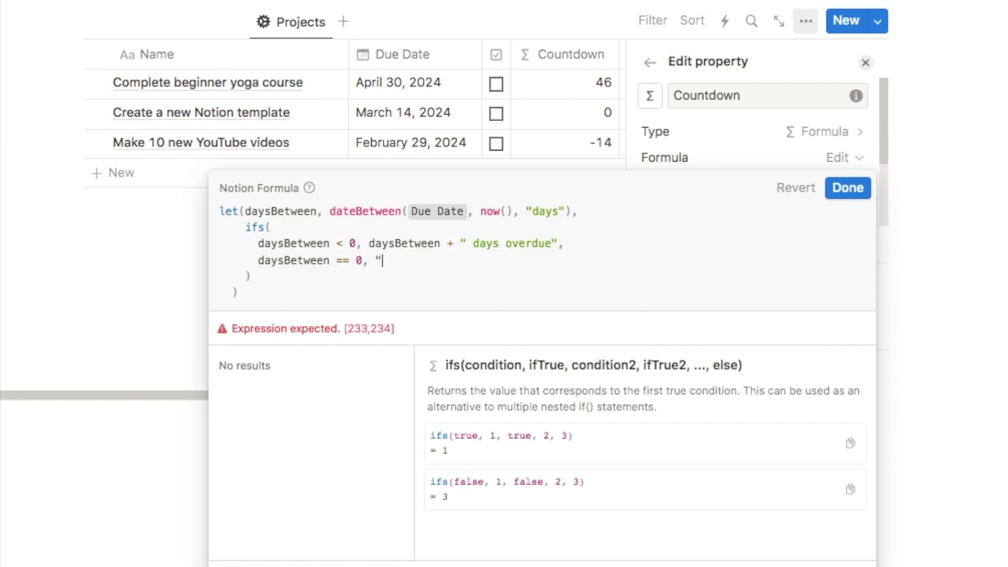
text(Due Today)
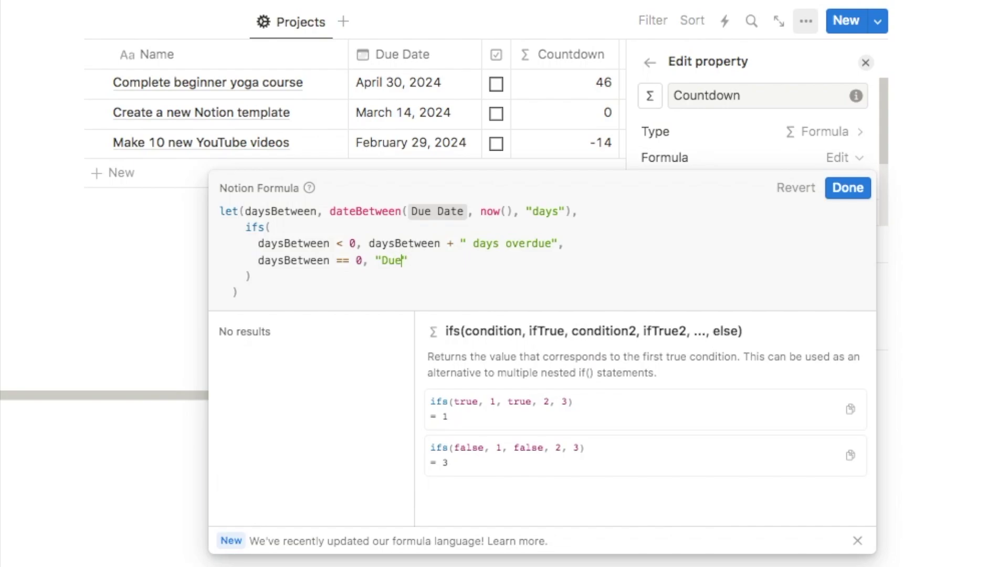
text(!)
text(,)
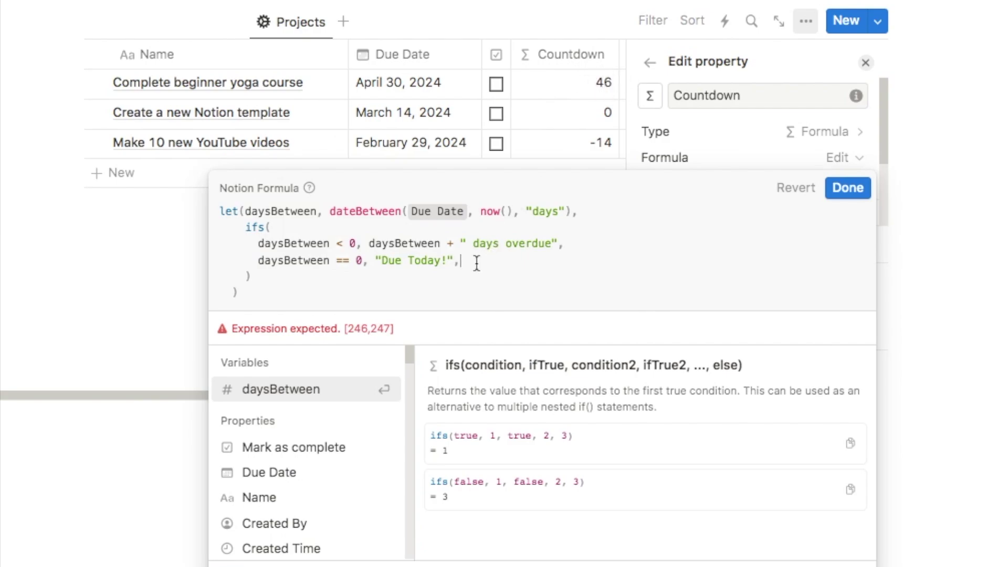
Add a third ifs() condition on a new line, daysBetween > 0, with the result daysBetween + " days to go" and a trailing comma.
key(Return)
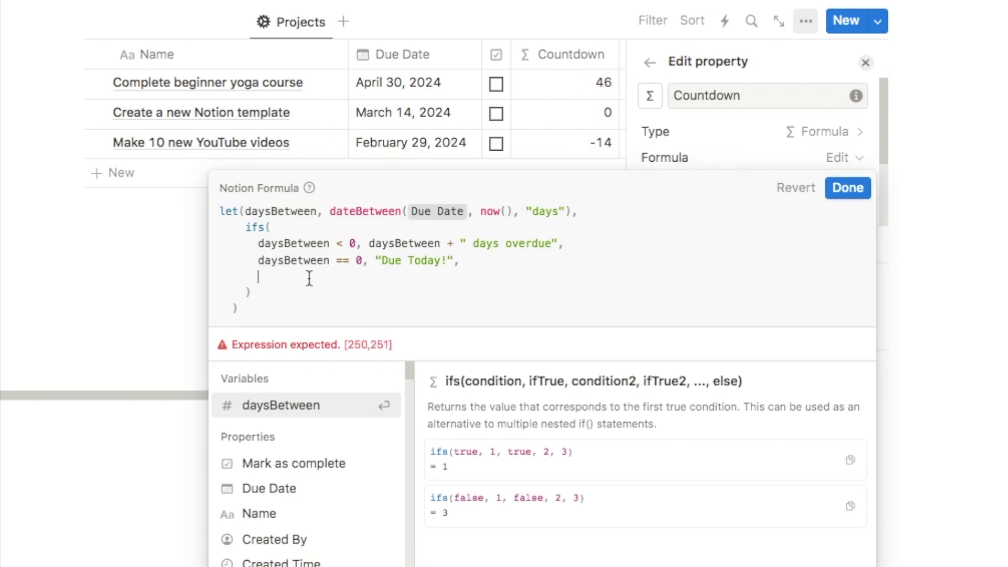
text(daysBetween)
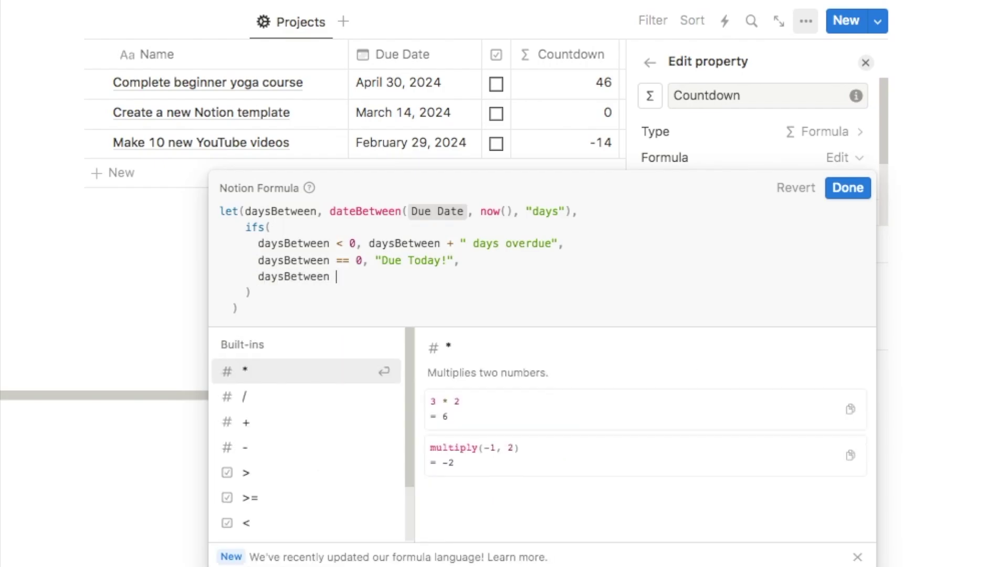
text( > 0)
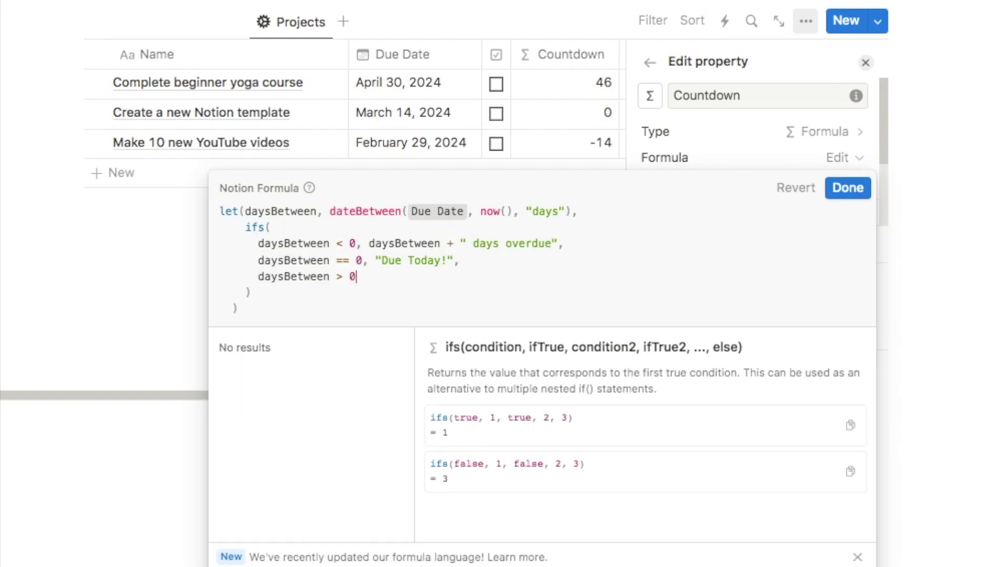
text(,)
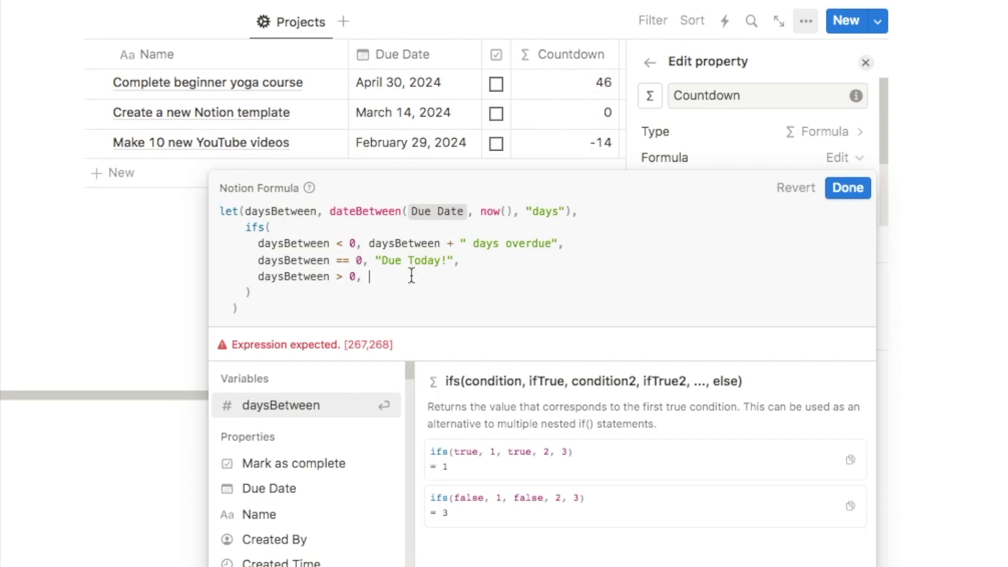
text(daysBet)
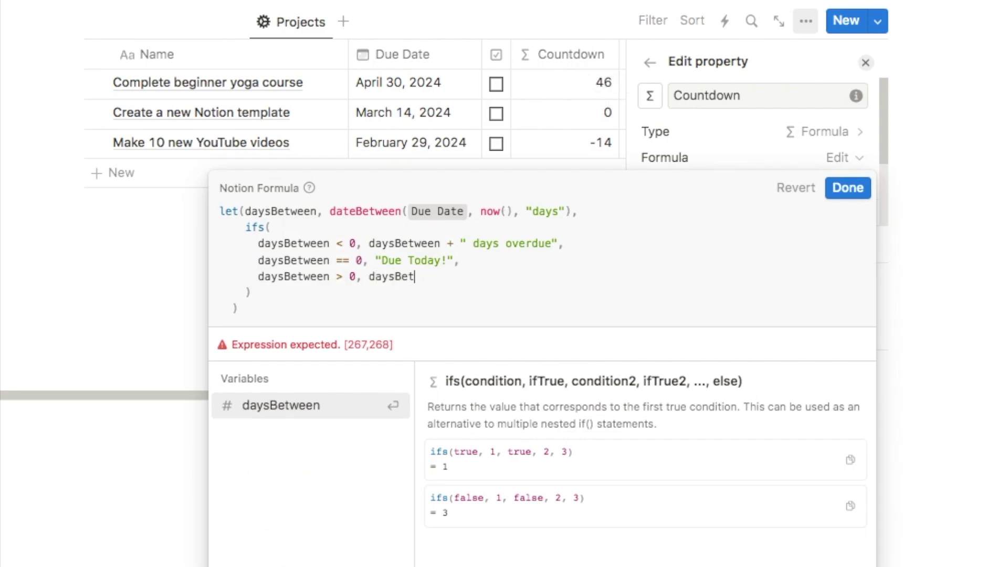
text(ween + ")
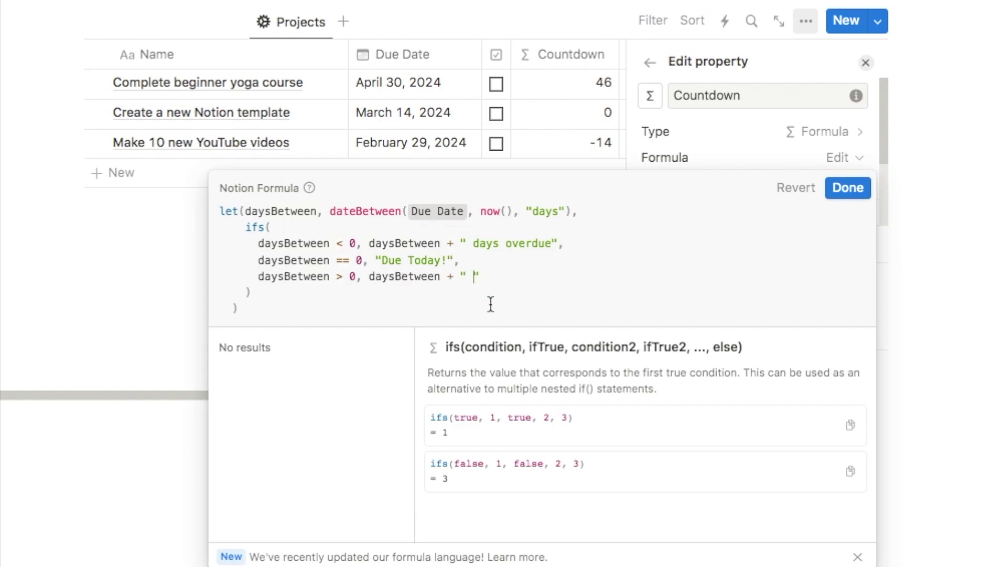
text(" days to go",)
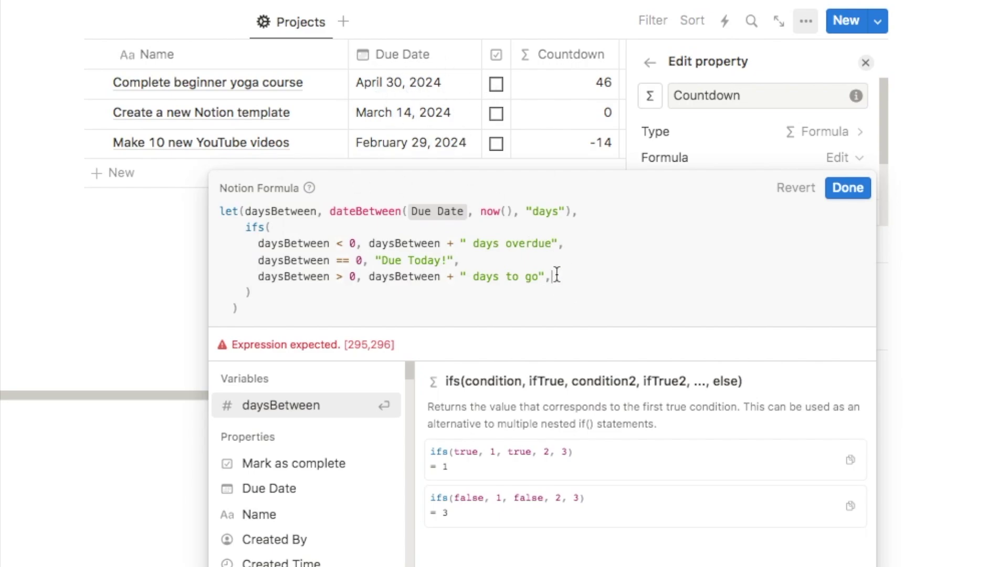
Add "Set Due Date!" on a new line as the ifs() fallback value and save the Countdown formula.
key(Return)
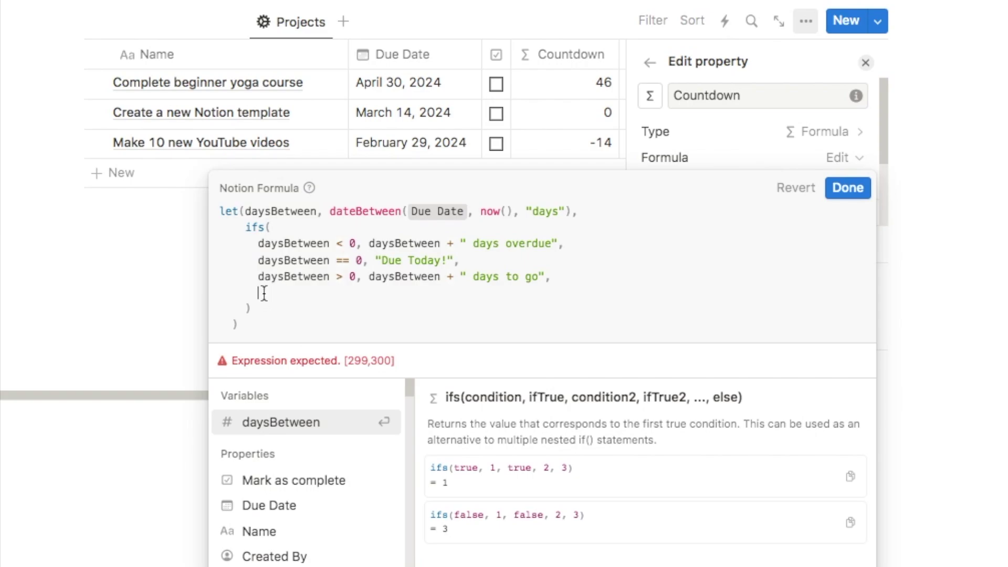
text("")
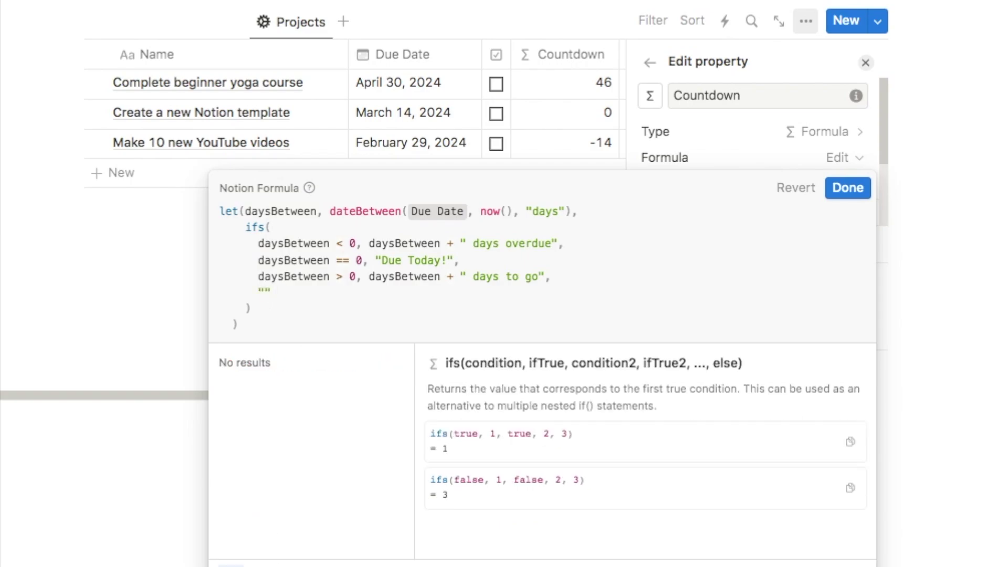
text(Set Due Date)
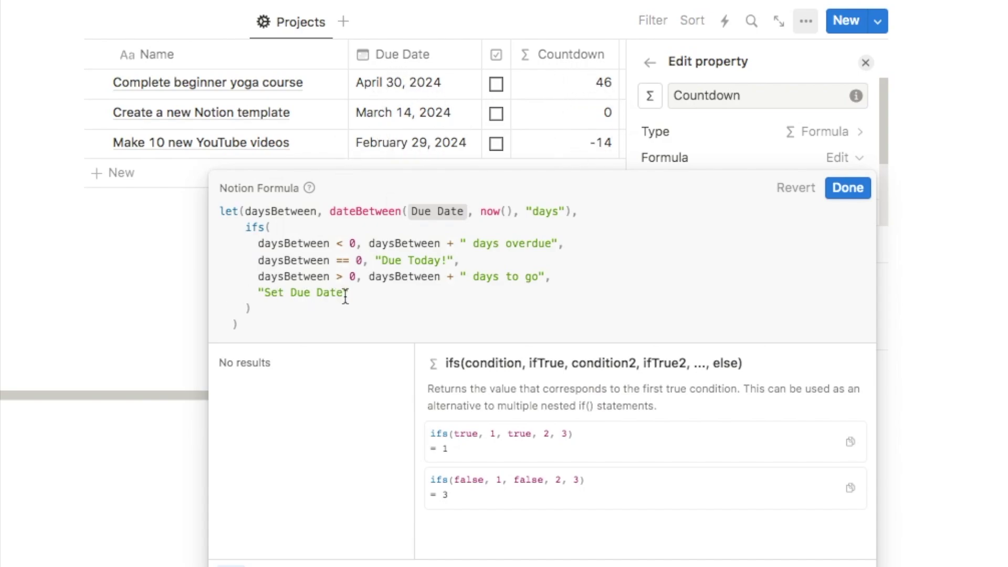
text(!)
click(845, 188)
Close the property editor and widen the Countdown column so the overdue text fits on one line.
click(573, 294)
scroll(574, 294, up, 4)
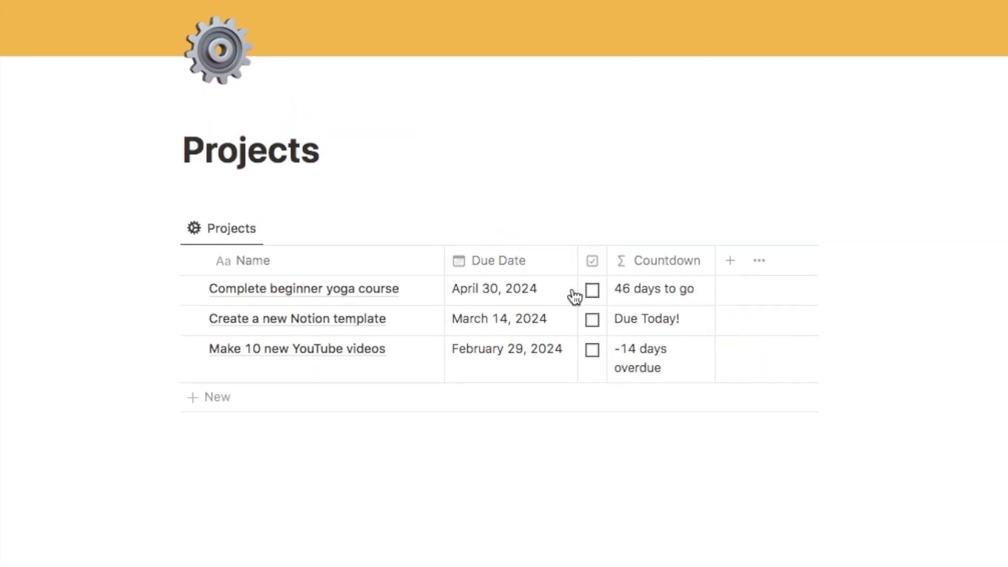
drag(715, 266, 755, 263)
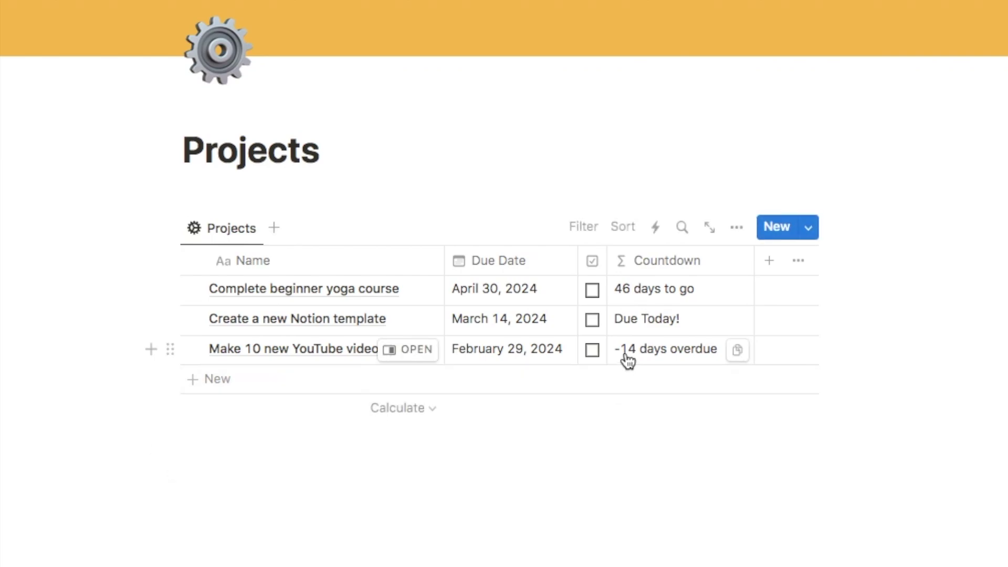
Reopen the Countdown formula, change the overdue result to daysBetween*-1 + " days overdue", and save it.
click(636, 268)
click(657, 333)
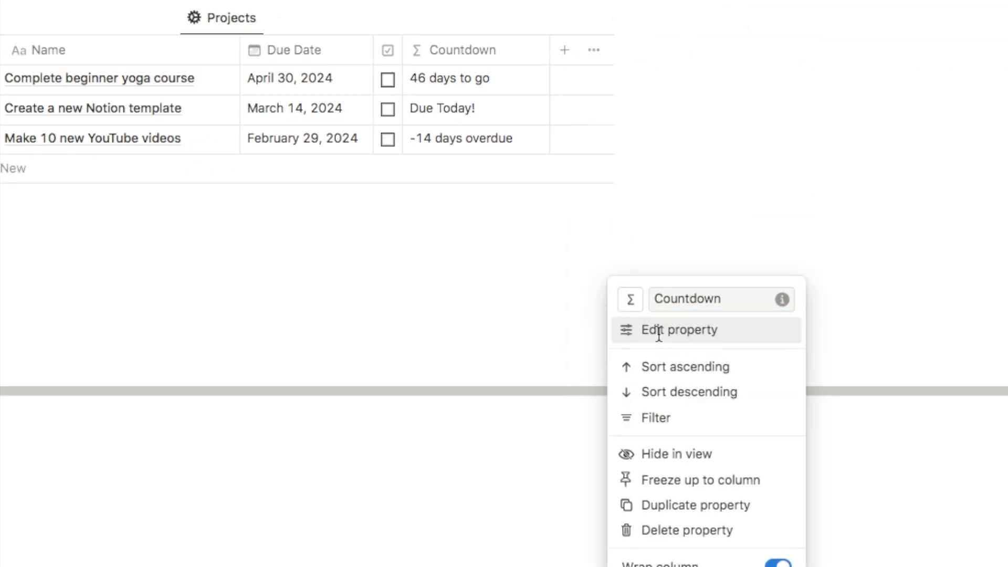
click(777, 152)
drag(198, 240, 503, 238)
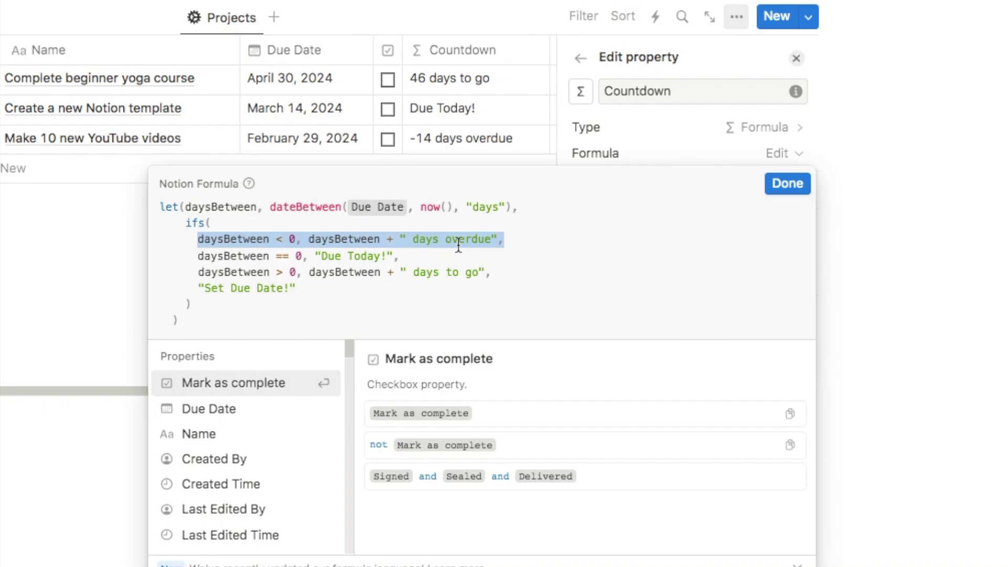
click(310, 241)
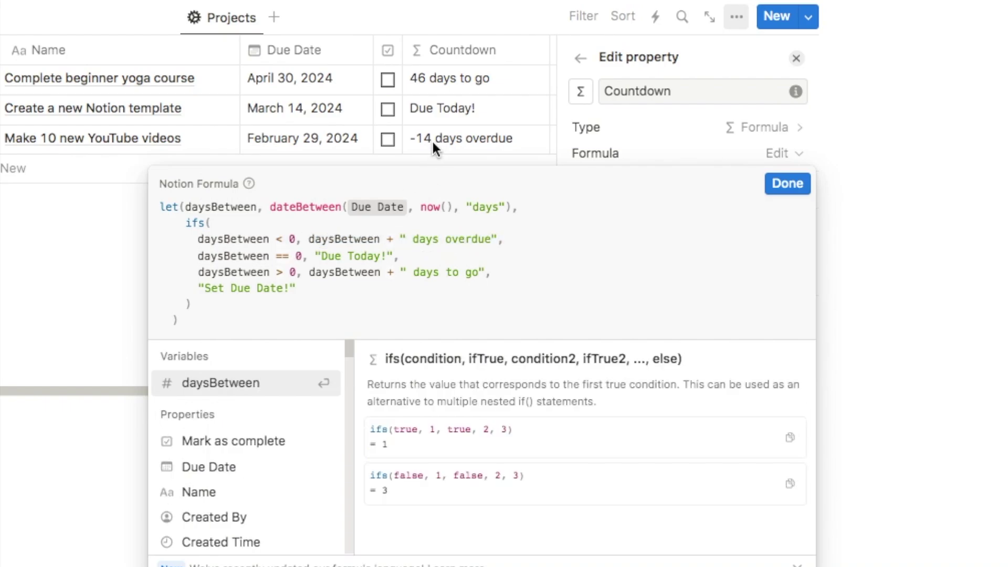
click(381, 241)
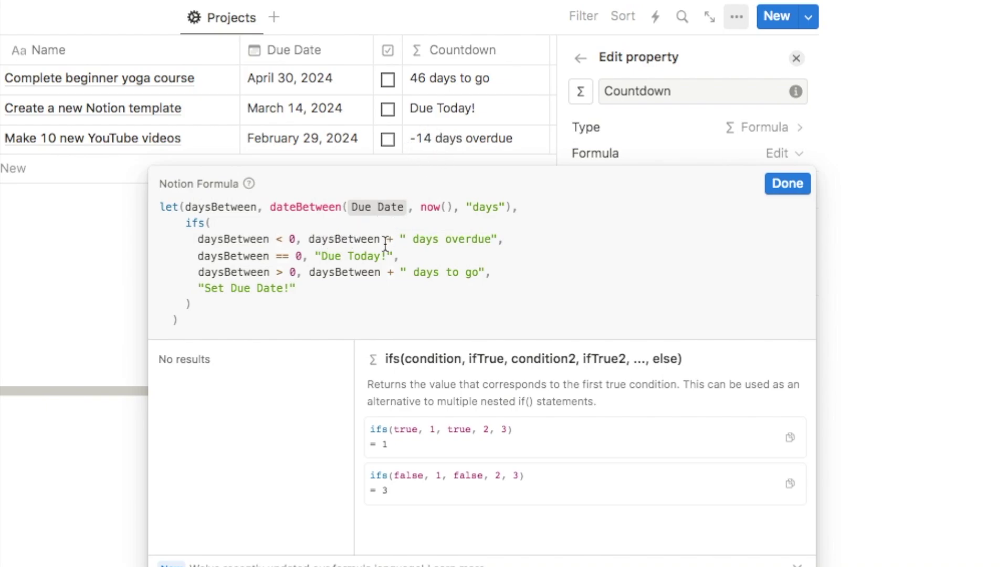
text(*)
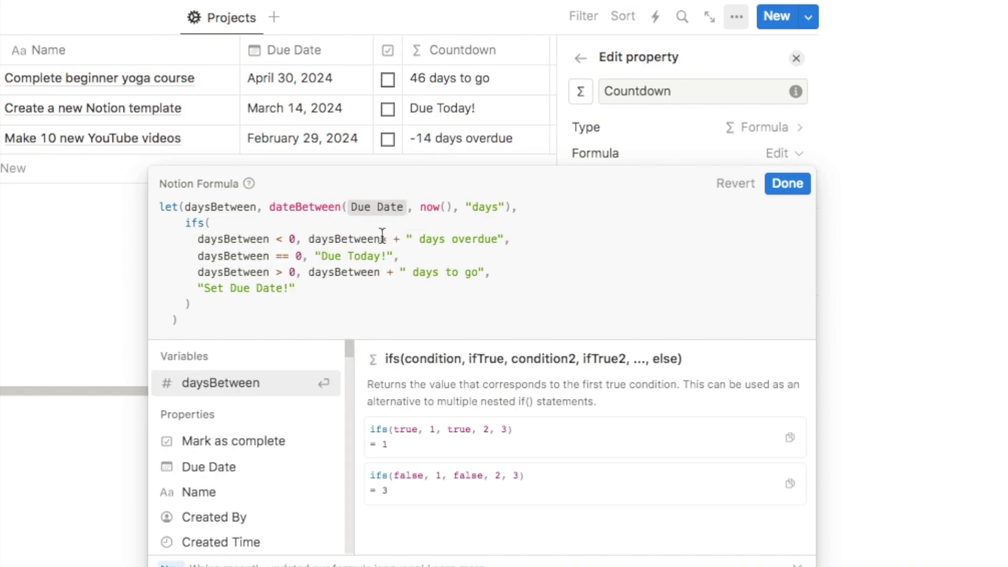
text(-1)
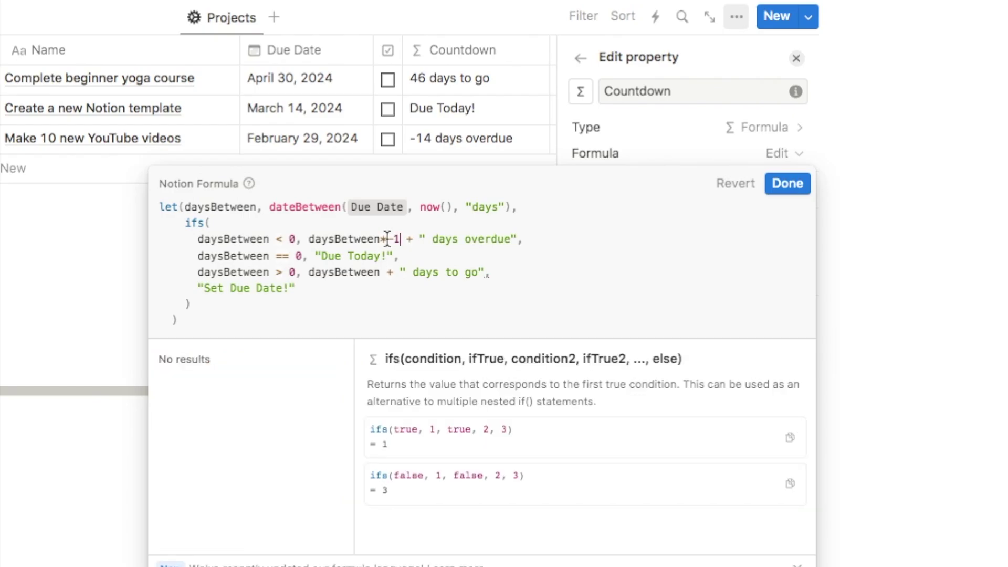
click(787, 184)
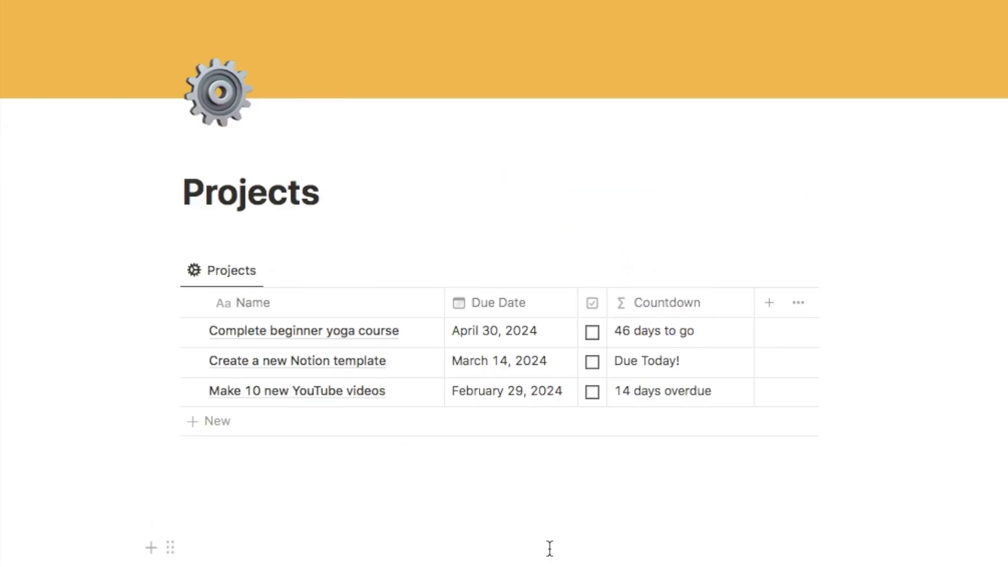
Test the completion checkbox of Complete beginner yoga course by ticking and clearing it.
click(592, 334)
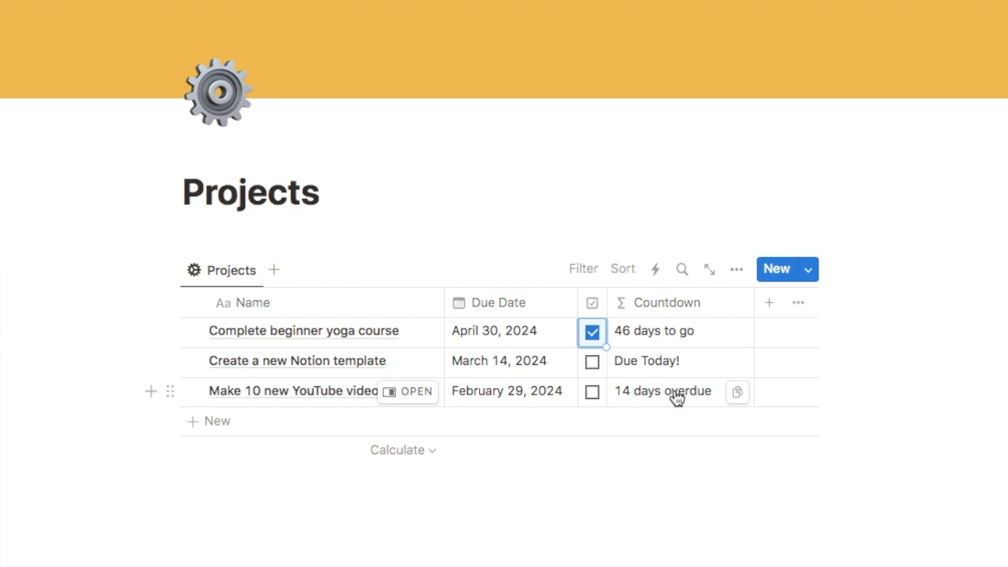
click(592, 332)
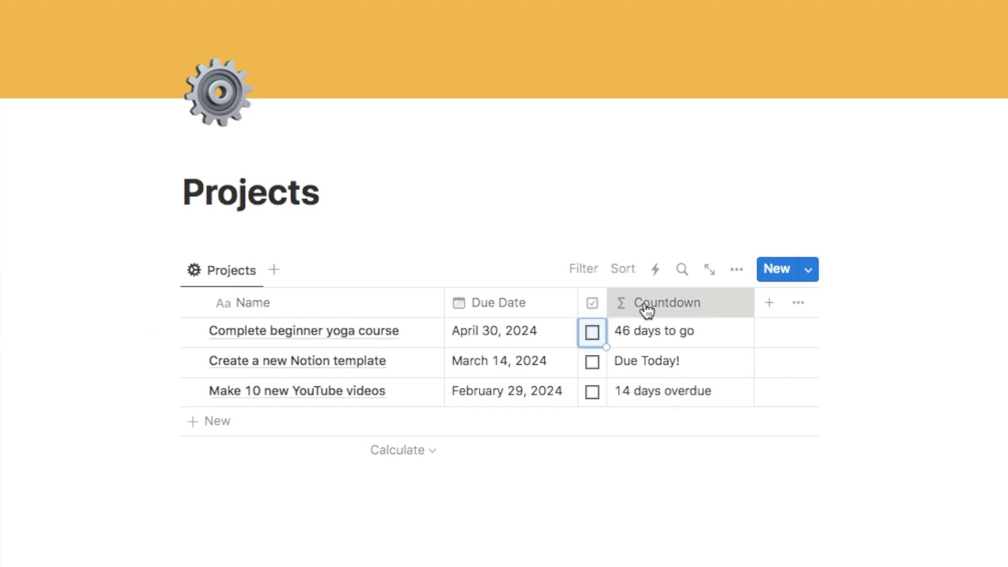
Reopen the Countdown formula and insert Mark as complete == true followed by a comma as the first condition inside ifs().
click(646, 308)
click(652, 379)
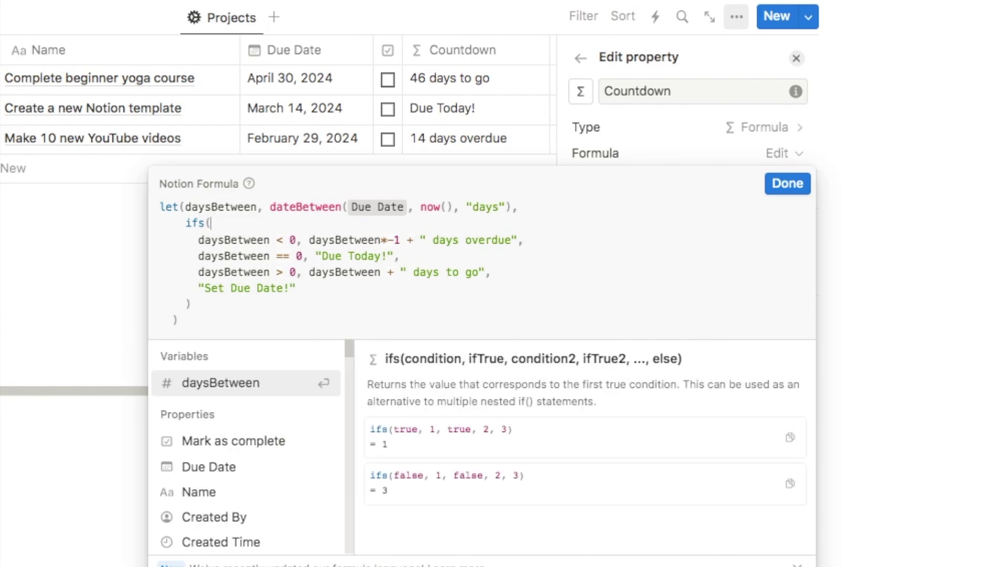
key(Return)
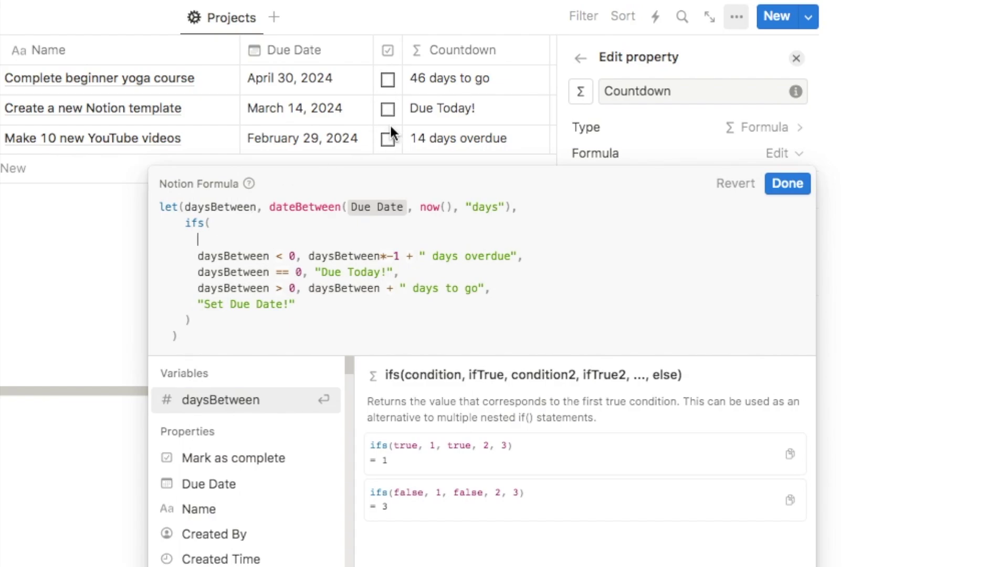
click(222, 459)
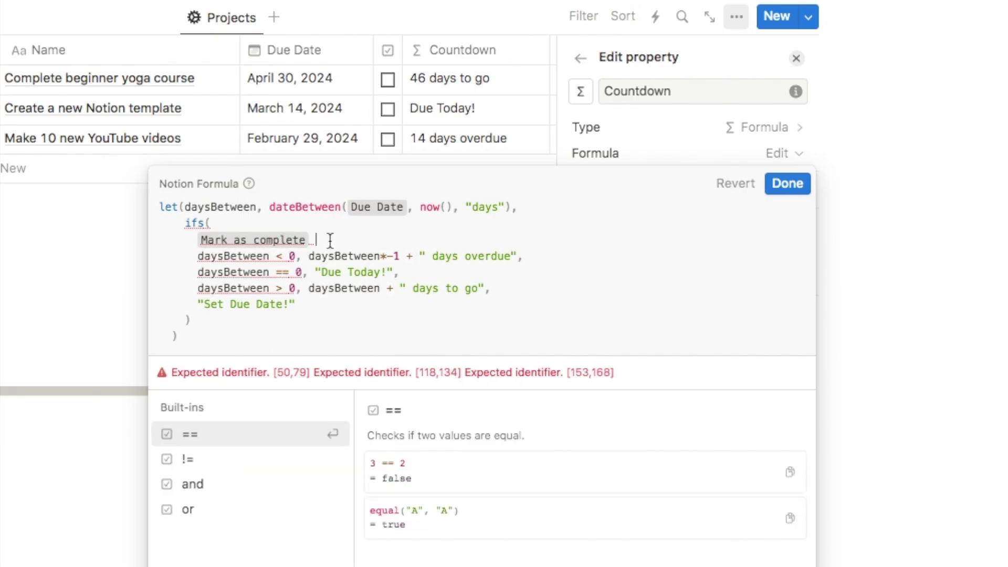
text(==)
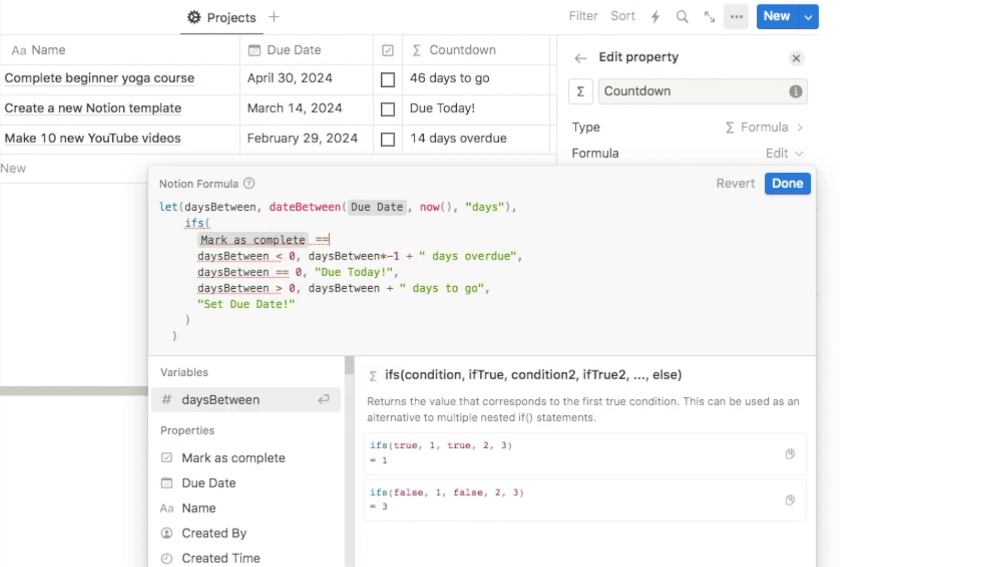
text( true)
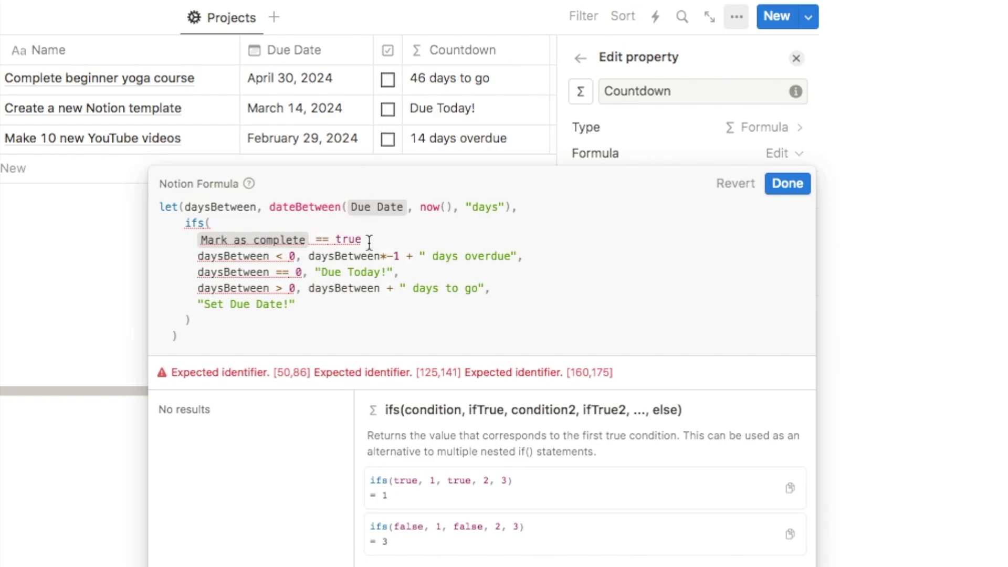
text(,)
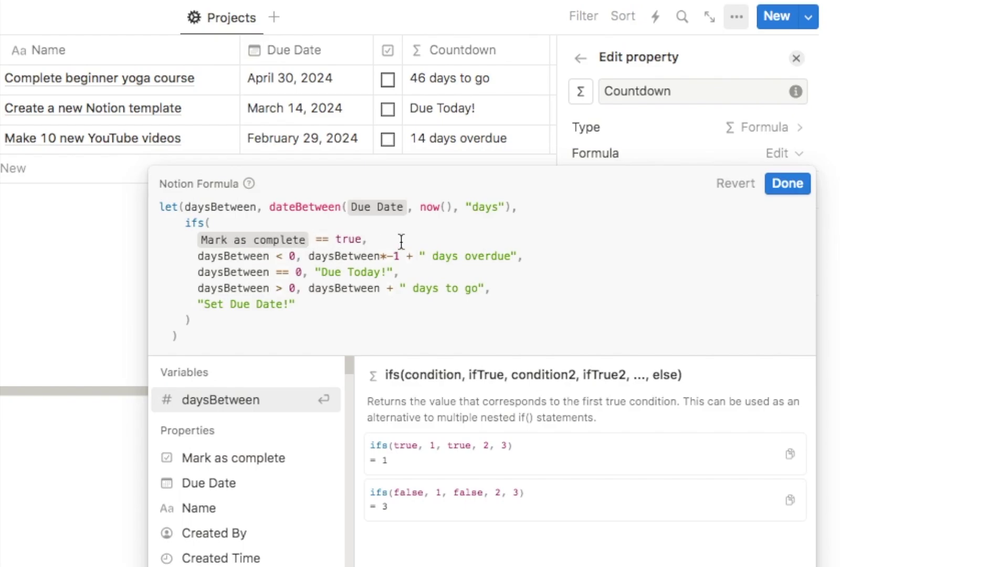
Set the result of the Mark as complete condition to "Completed!" with a trailing comma, save the formula and close the property editor.
text("")
text(Complete)
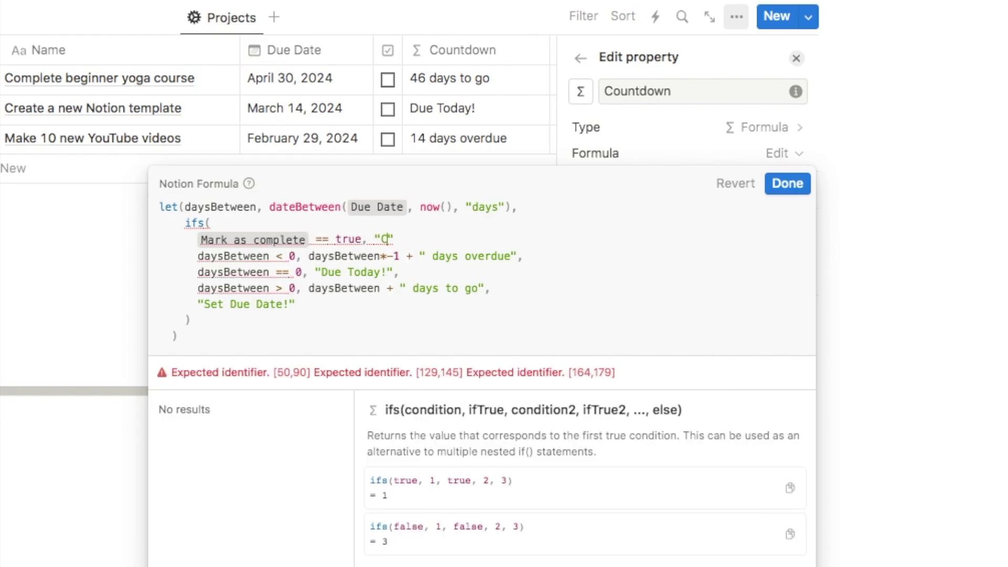
text(d!)
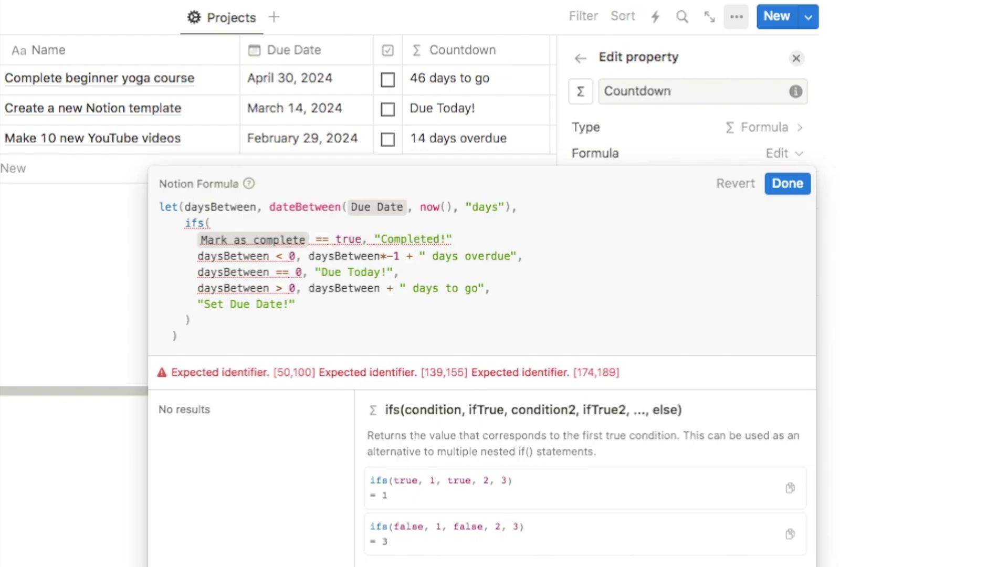
text(,)
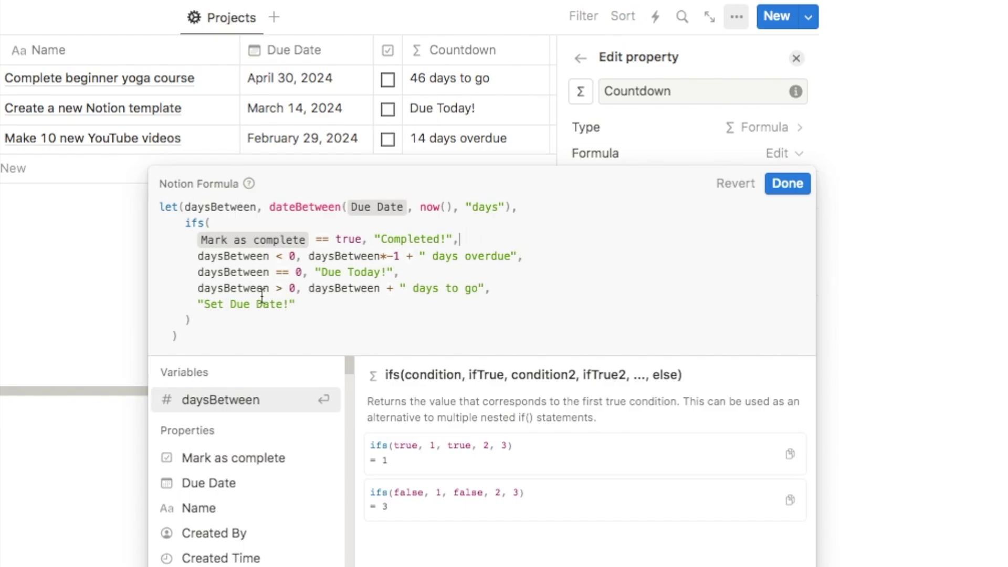
click(776, 188)
click(795, 59)
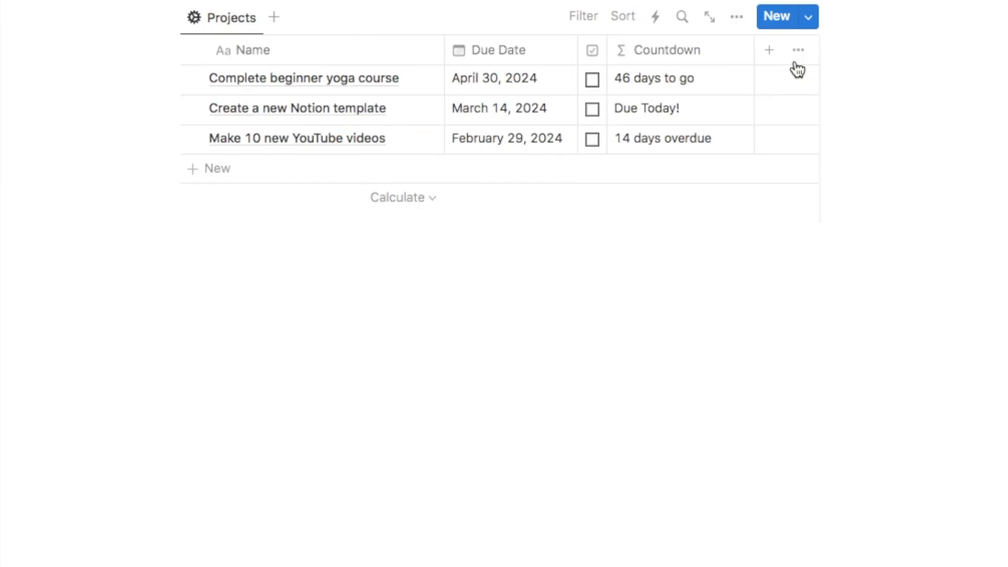
Test the Countdown result by ticking and clearing the checkboxes of Complete beginner yoga course and Create a new Notion template.
scroll(553, 355, up, 5)
click(593, 359)
click(593, 355)
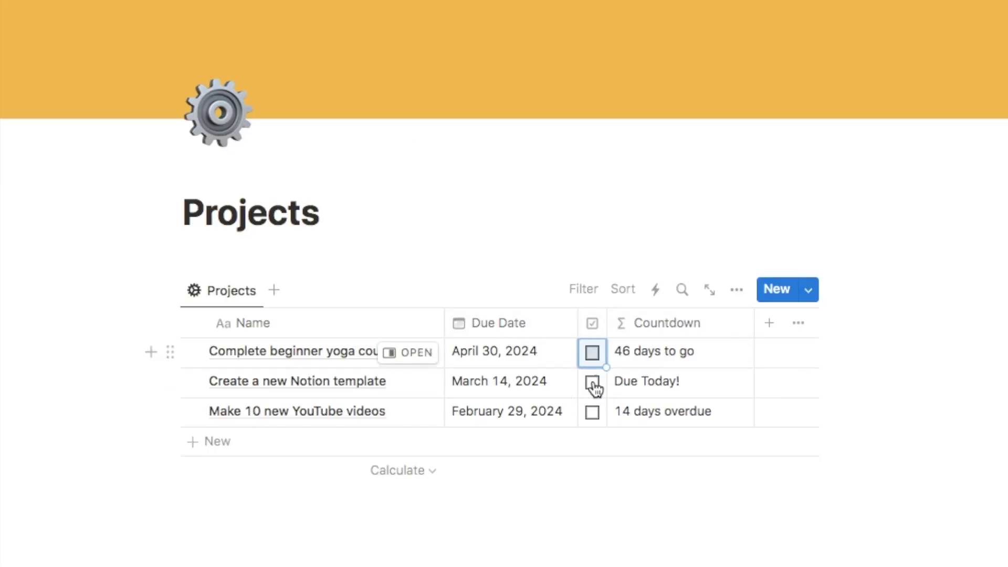
click(592, 383)
click(592, 383)
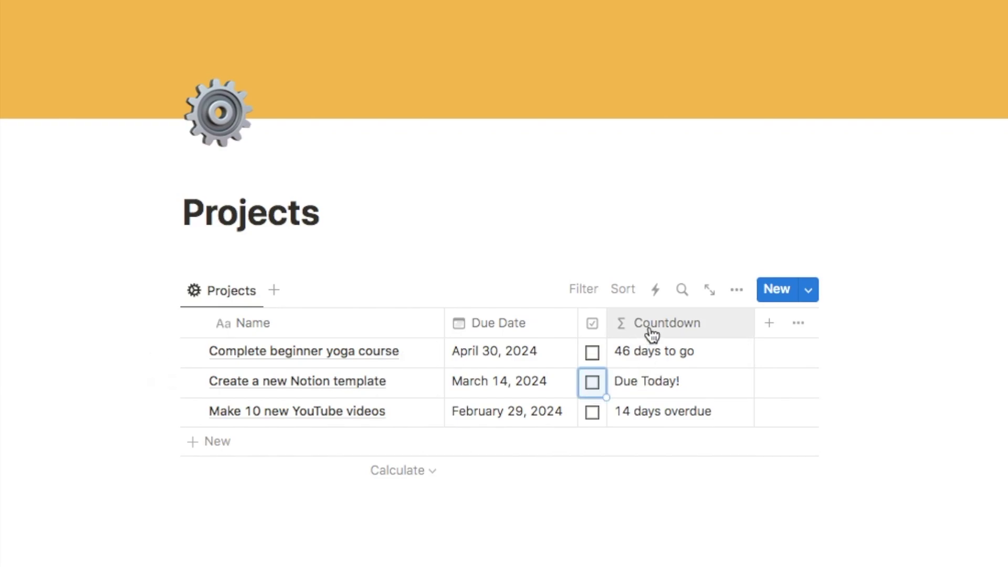
click(794, 468)
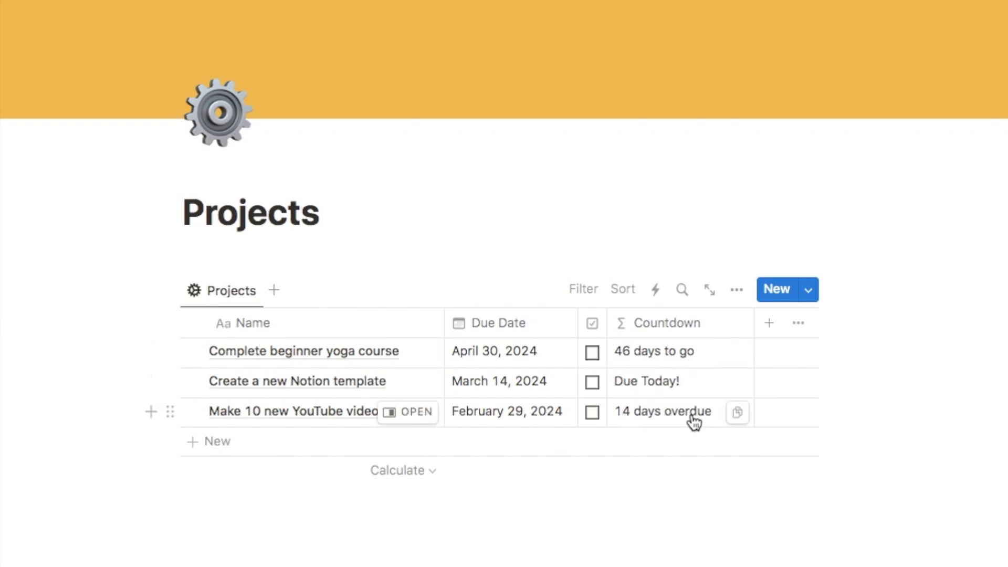
Reopen the Countdown formula, append .style("c") after the closing parenthesis of let(), and save the formula.
click(642, 326)
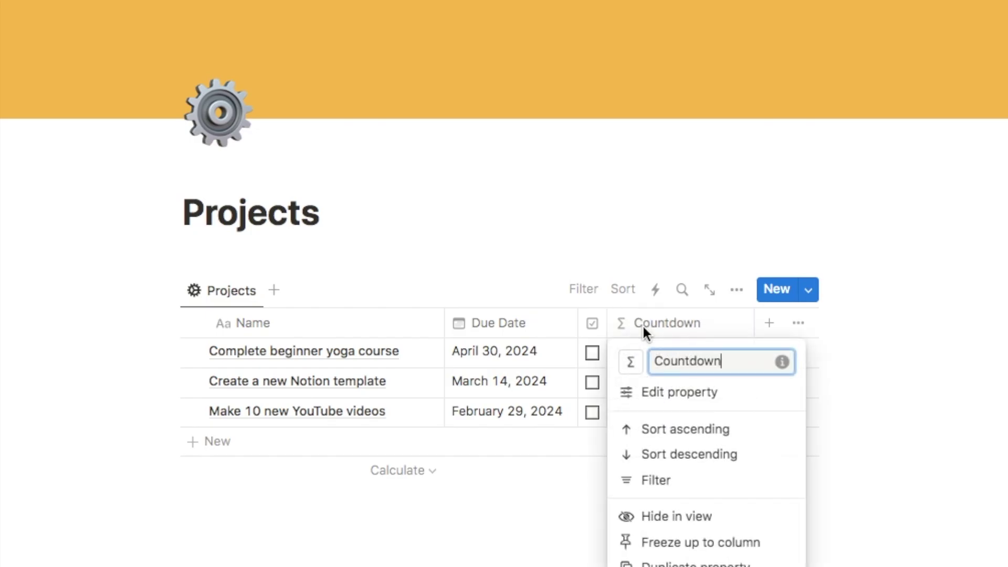
click(652, 398)
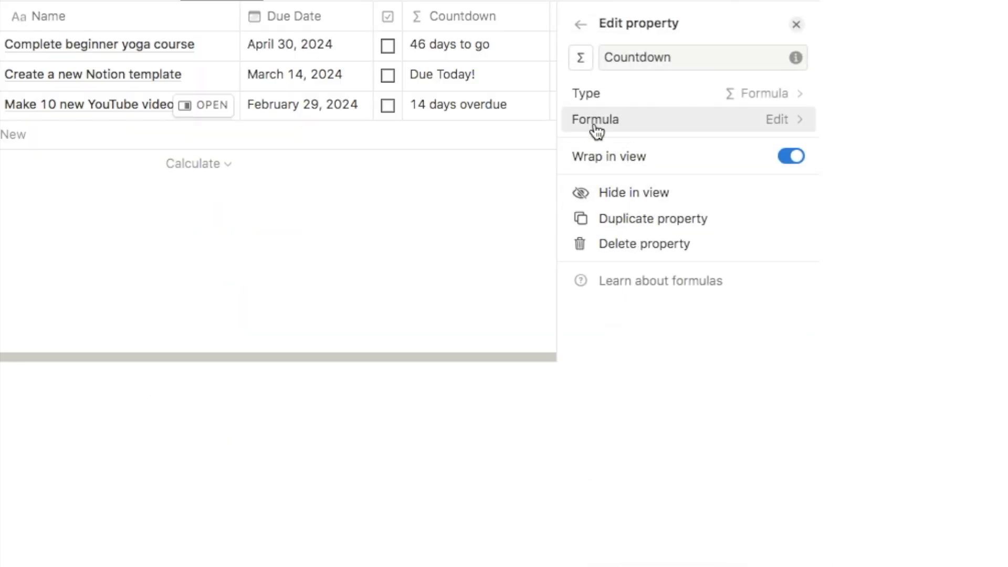
click(596, 130)
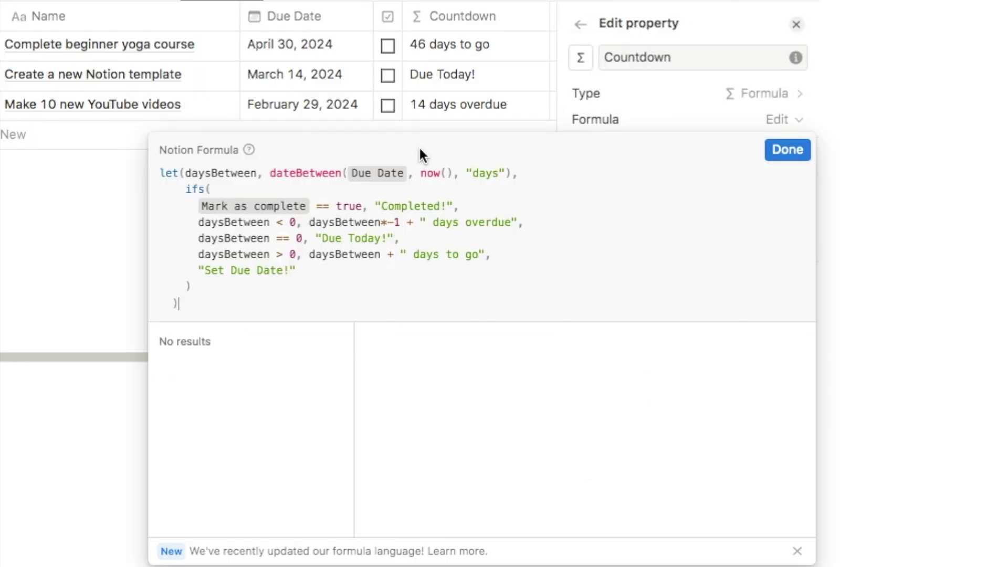
click(187, 305)
text(.sty)
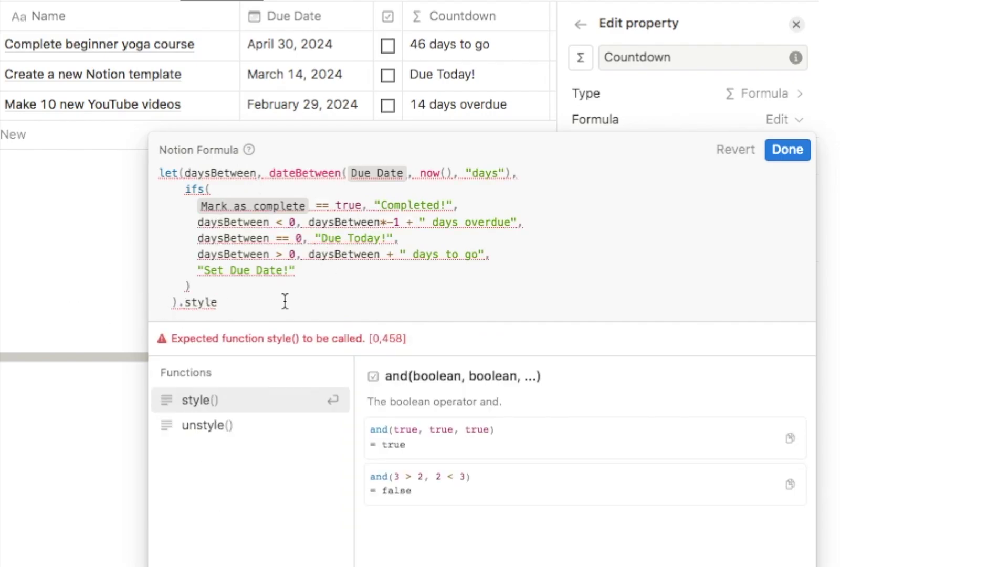
text(le)
key(Return)
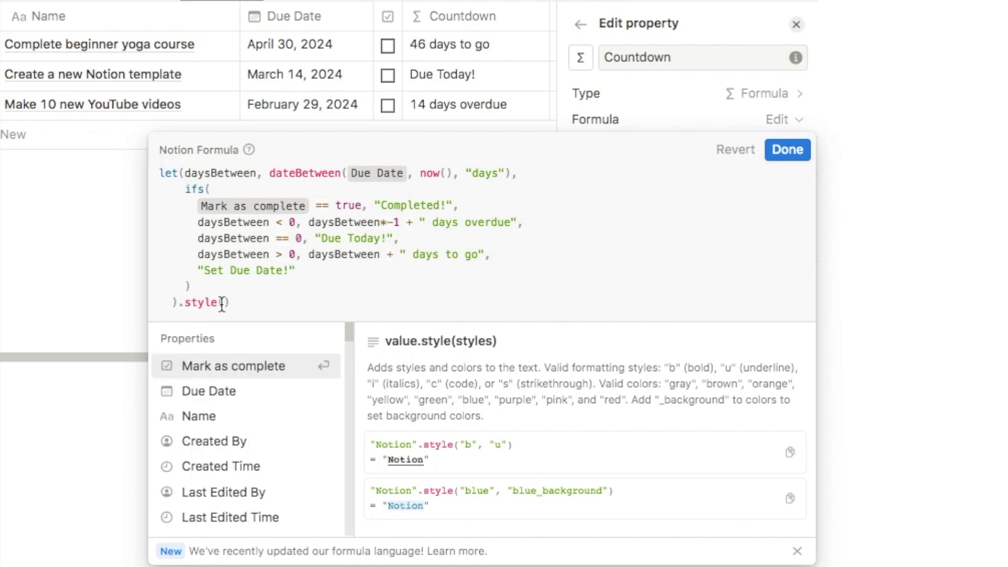
text("c)
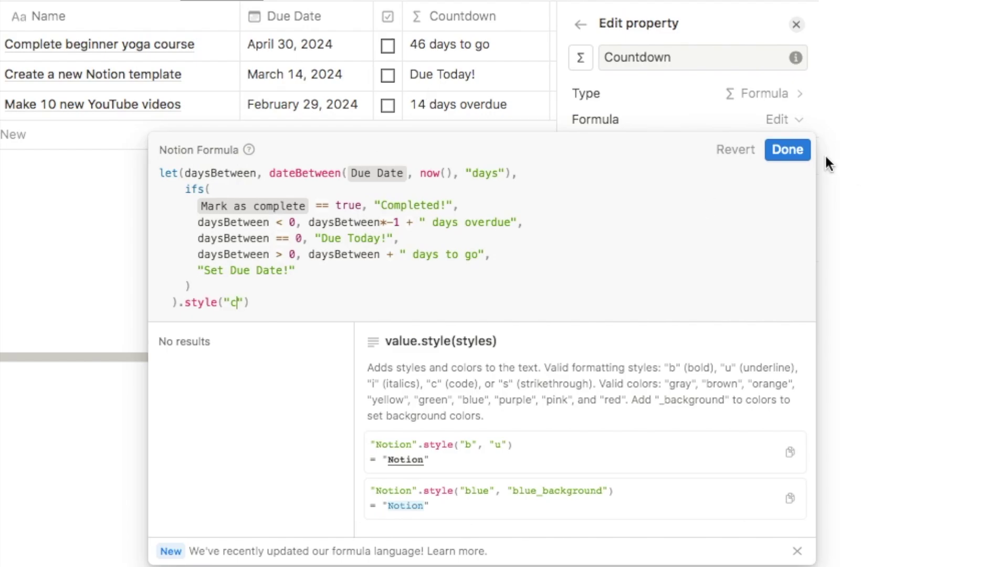
click(787, 151)
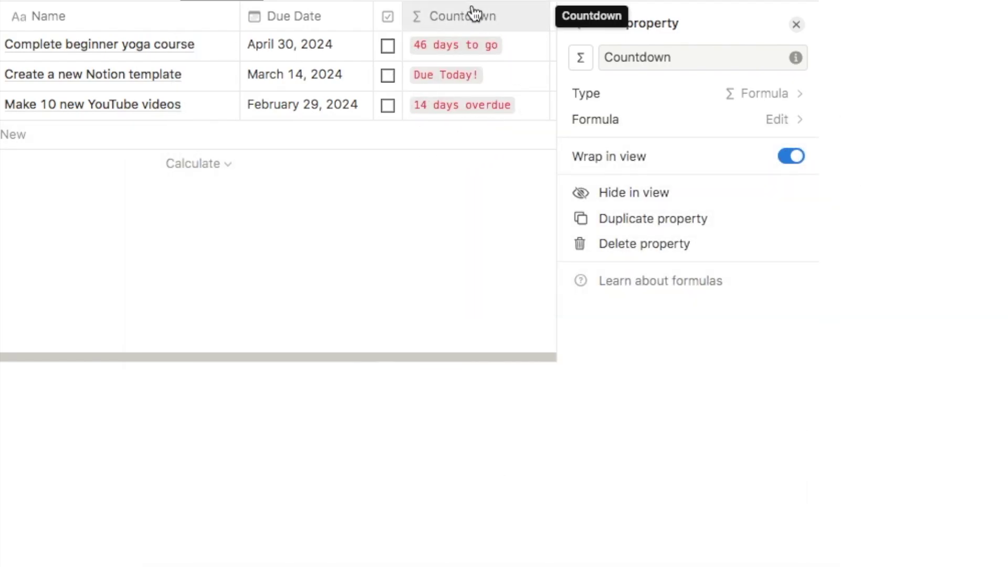
Add "b" as a second argument of the formula's closing style() call and save the formula.
click(596, 120)
click(256, 305)
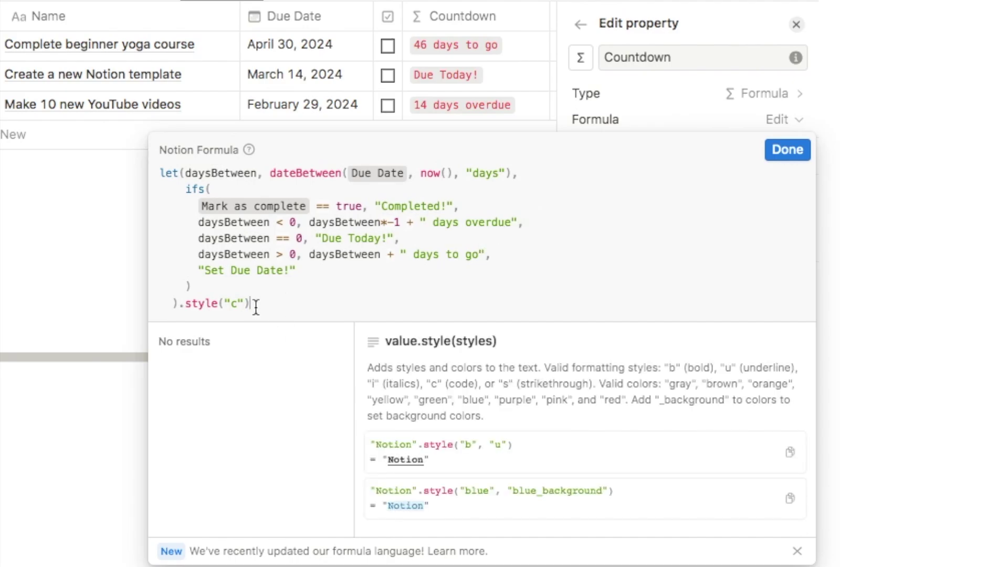
text(, "b)
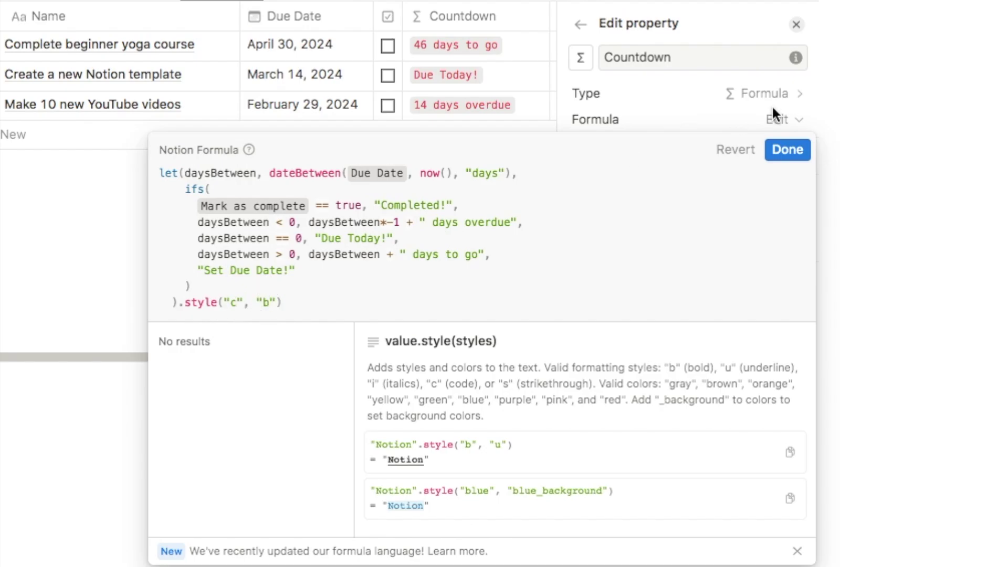
click(787, 149)
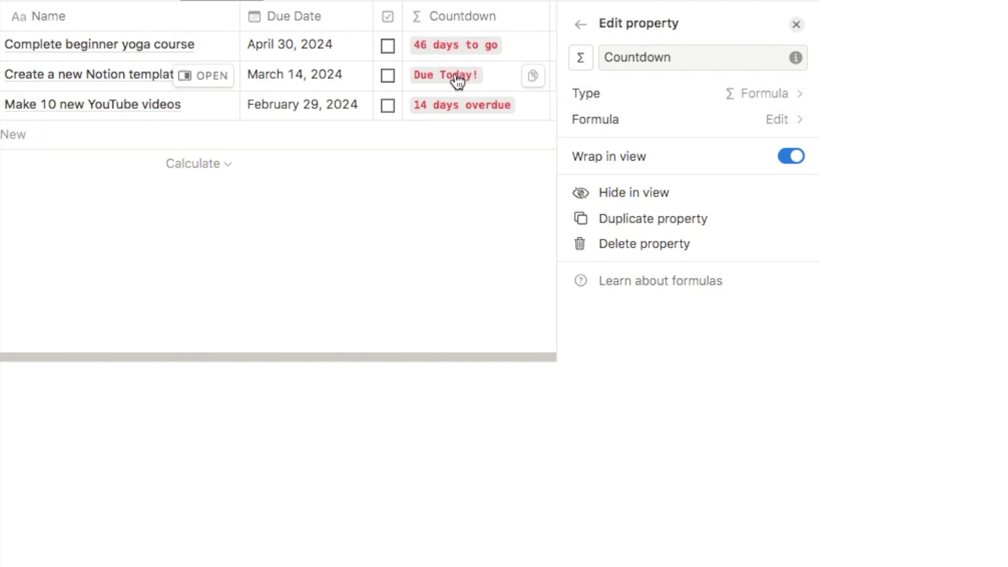
Reopen the Countdown formula and append .style("green", "green_background") to the "Completed!" result.
click(615, 123)
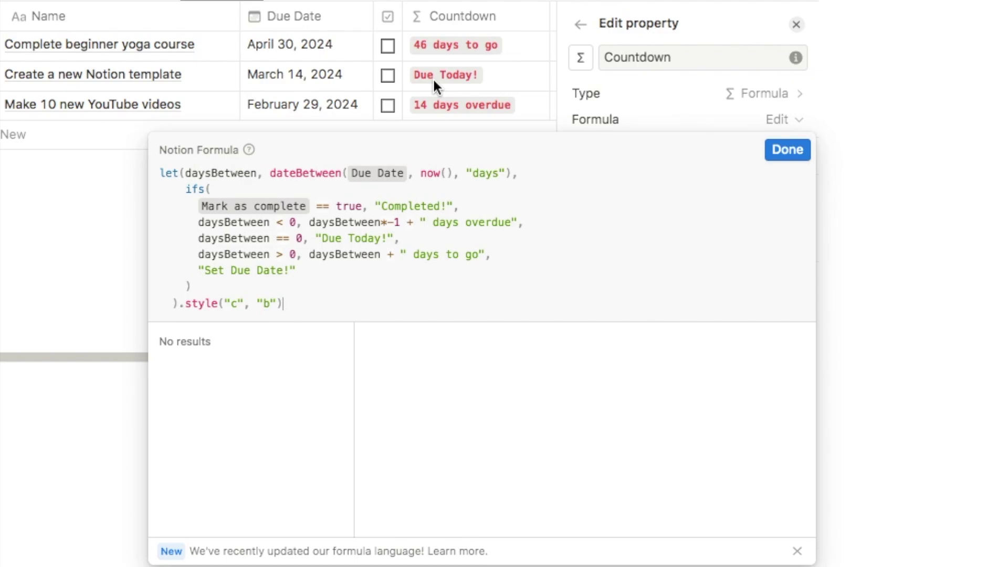
click(455, 207)
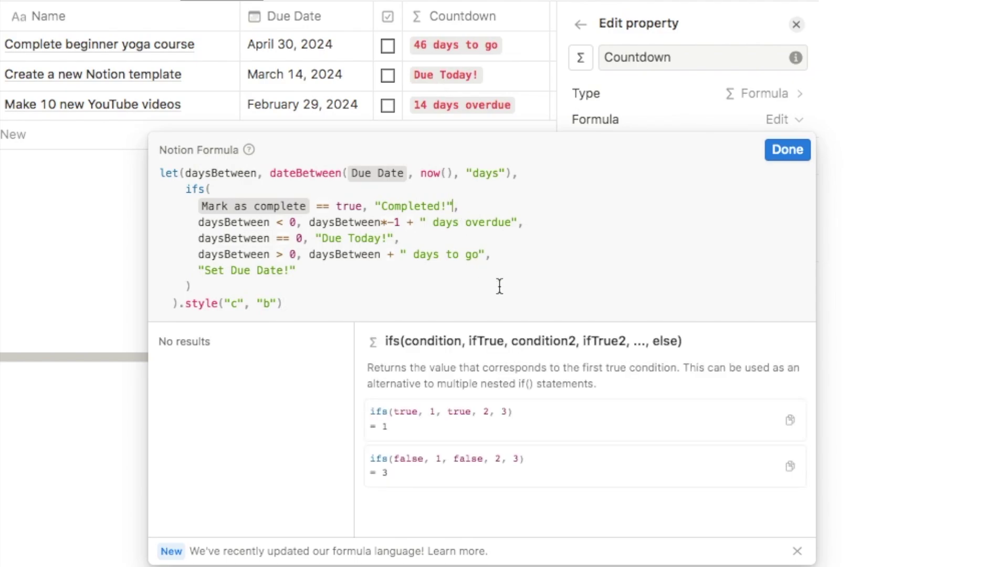
text(.sty)
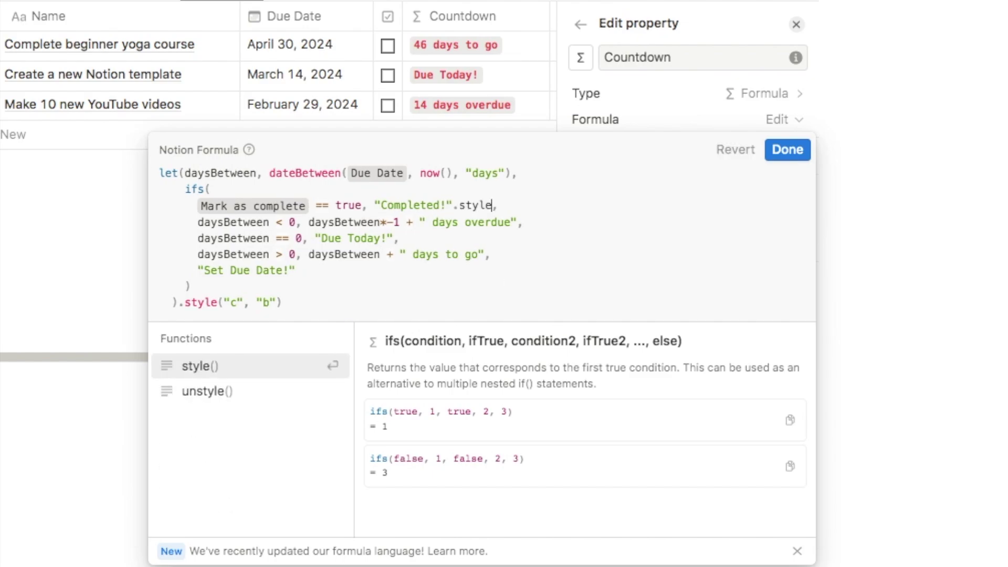
text(le)
key(Return)
click(499, 204)
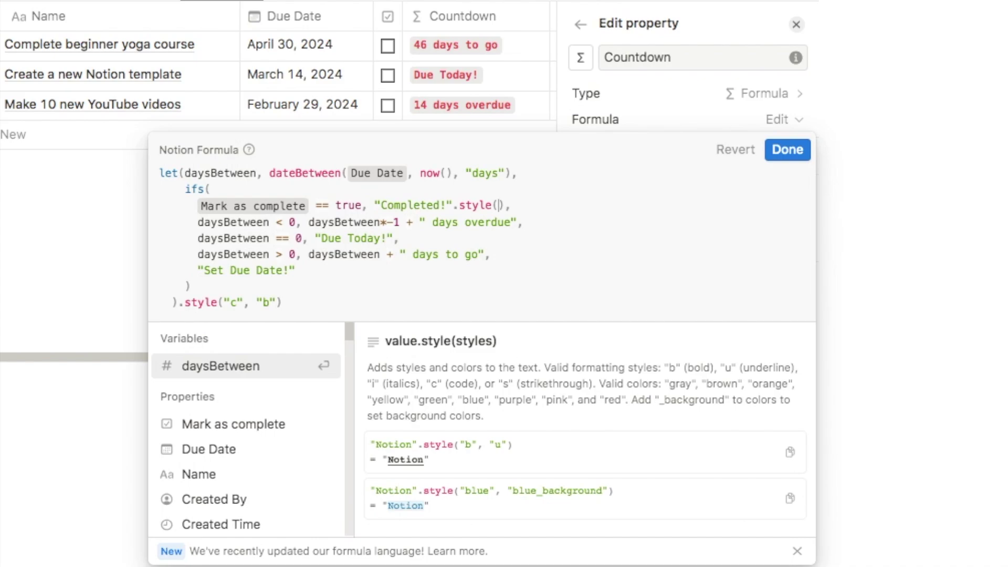
text(".style("green)
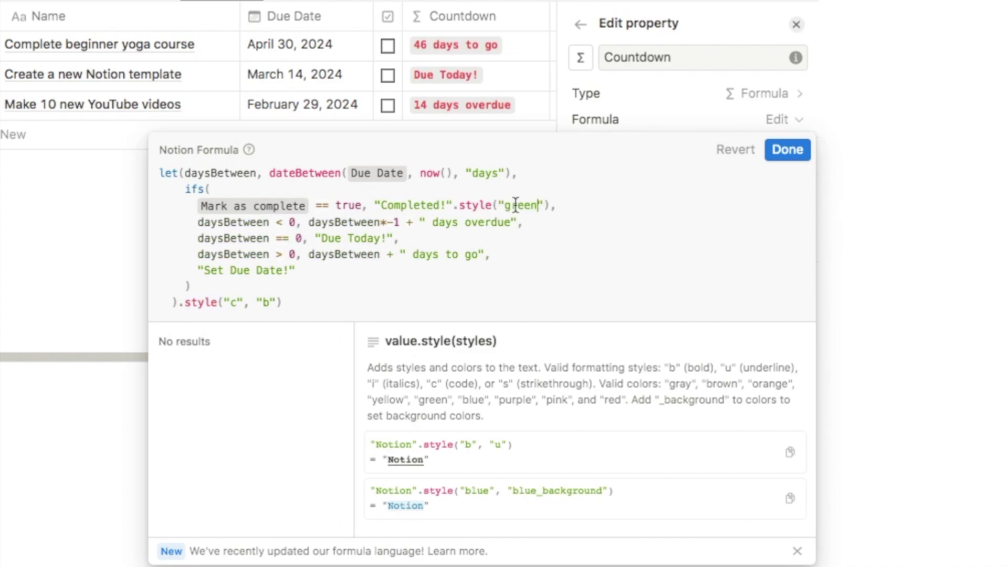
key(Right)
text(, ""green_background)
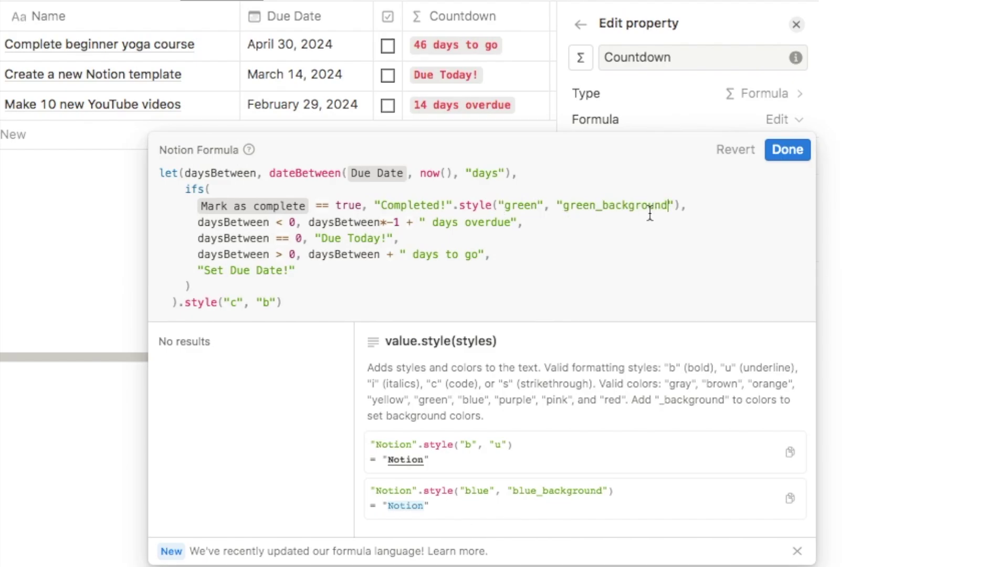
Save the formula, close the property editor and tick the completion checkbox of Complete beginner yoga course.
click(782, 162)
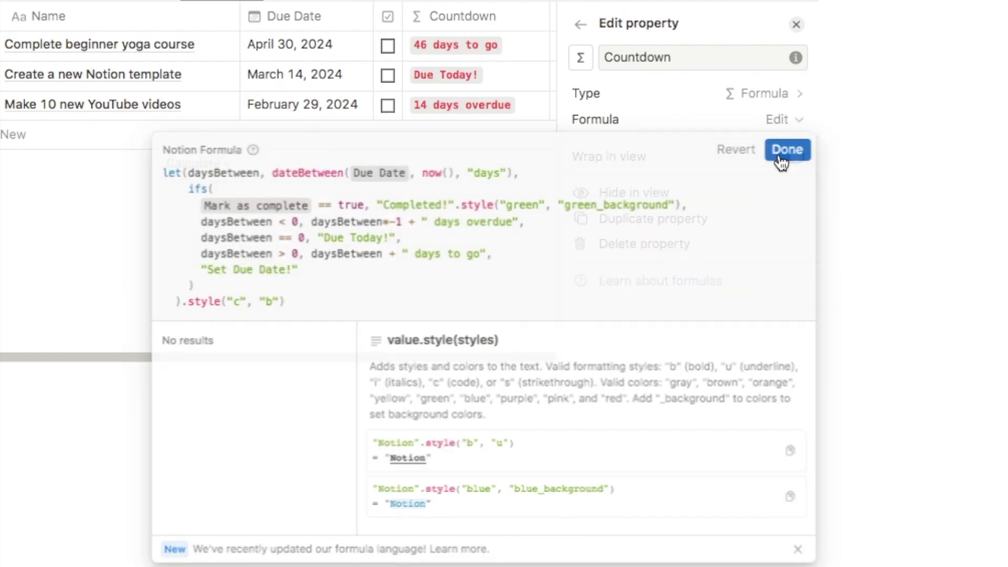
click(795, 26)
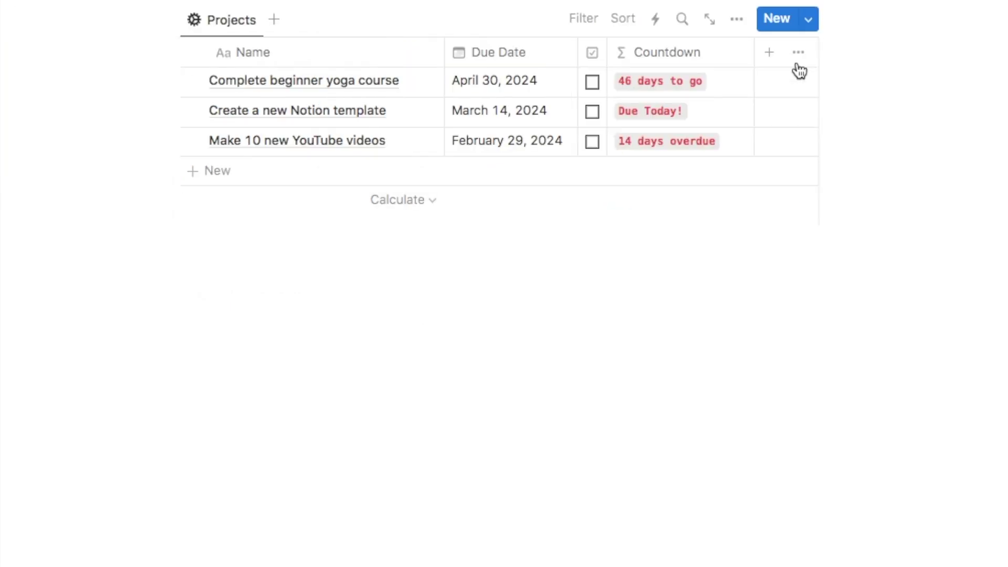
click(593, 83)
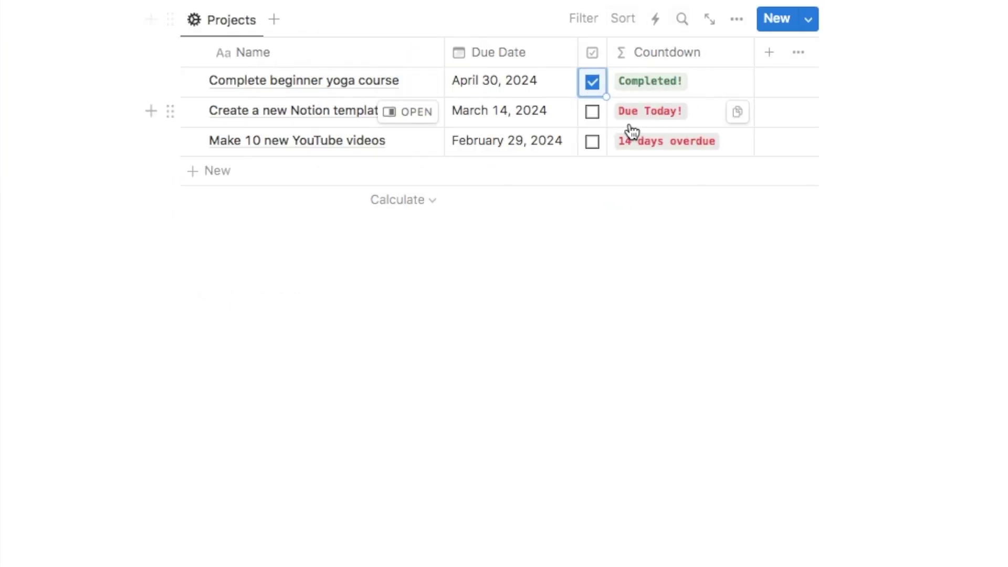
Reopen the Countdown formula and append .style("red_background") to the " days overdue" text, keeping the trailing comma.
click(645, 59)
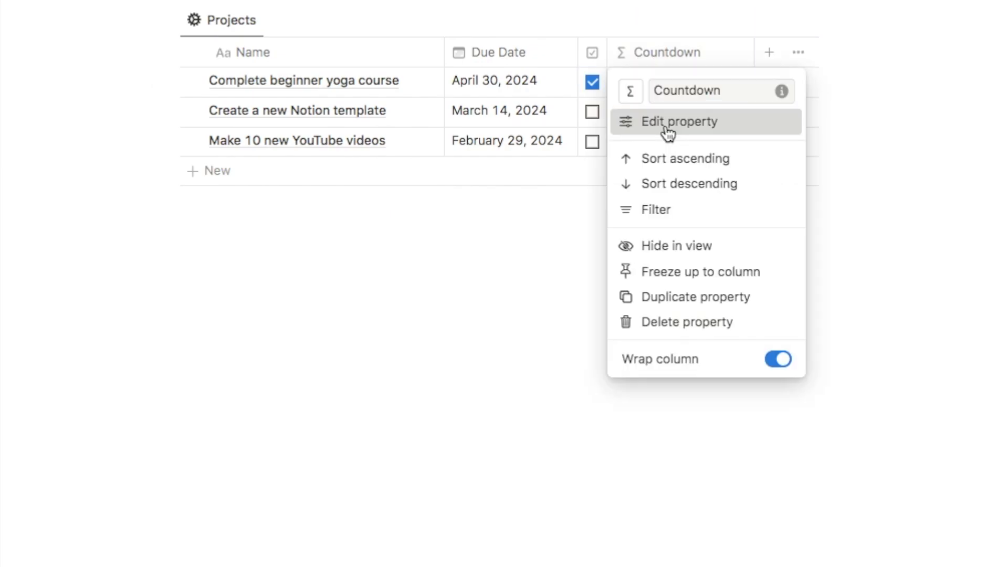
click(667, 122)
click(653, 155)
drag(203, 260, 519, 260)
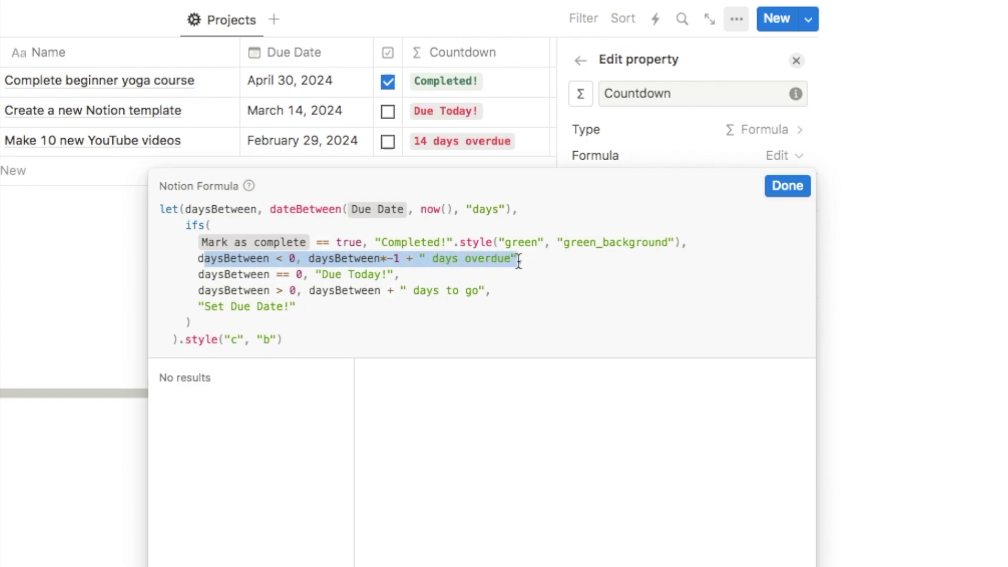
click(534, 264)
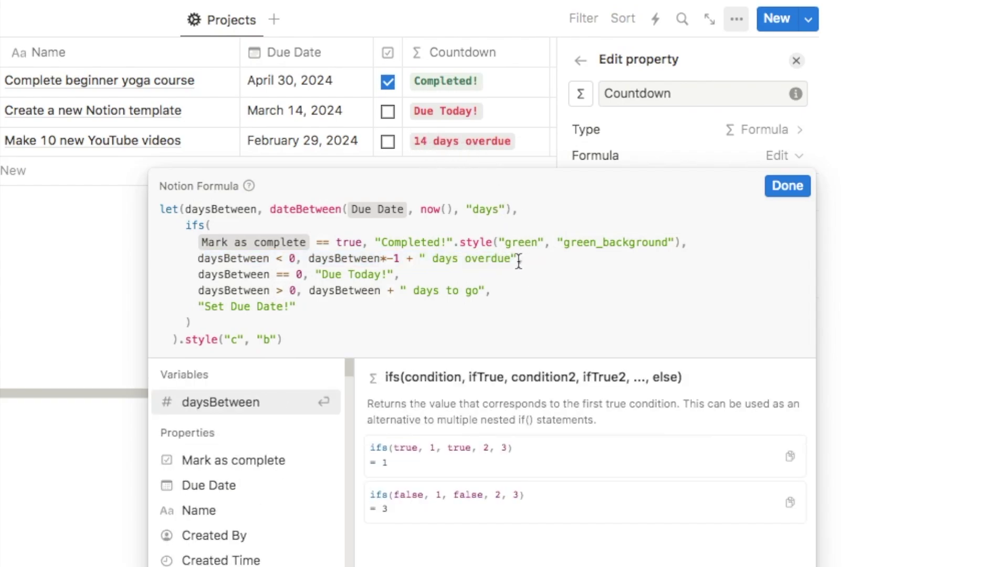
text(,)
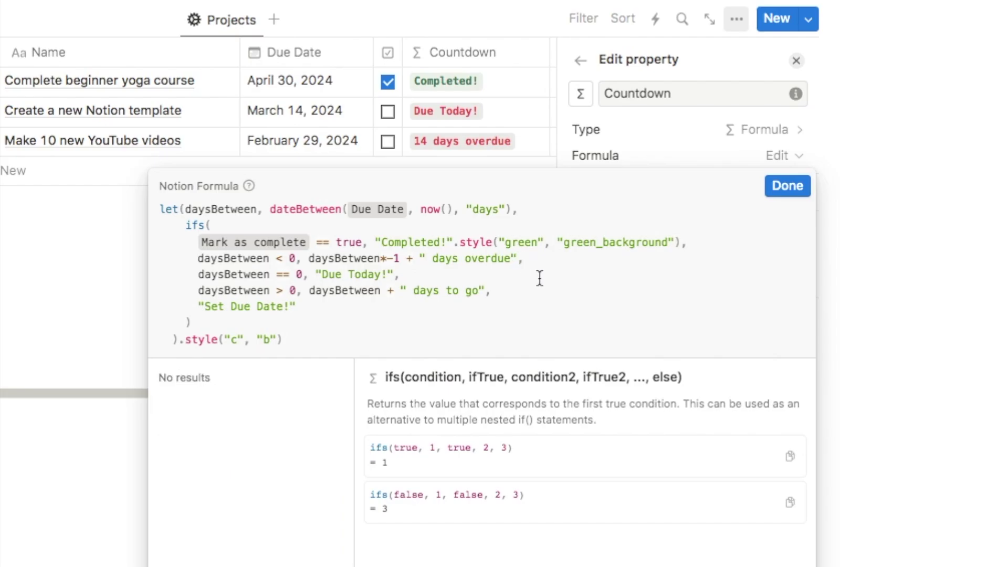
key(BackSpace)
text(.style()
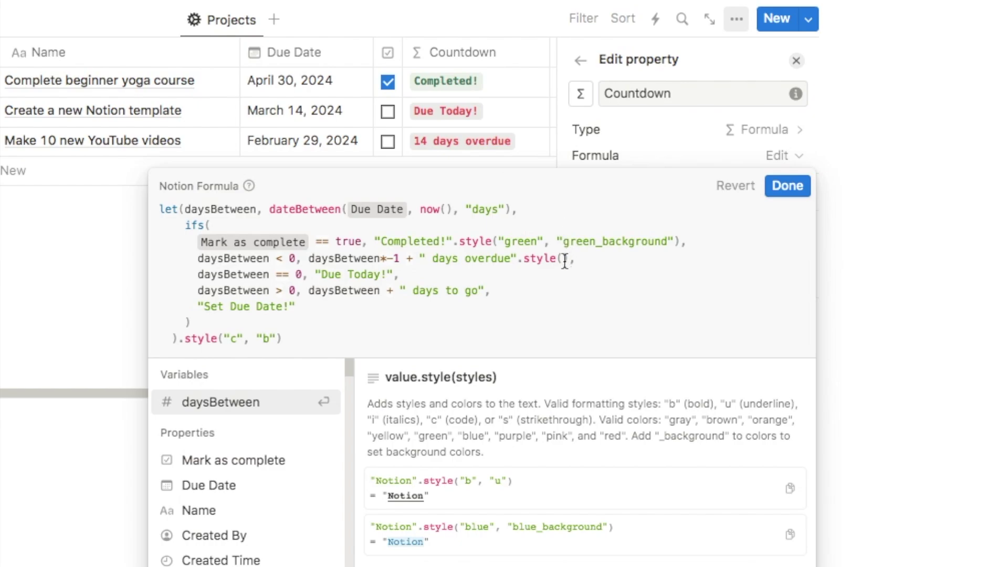
text(".style("red_background)
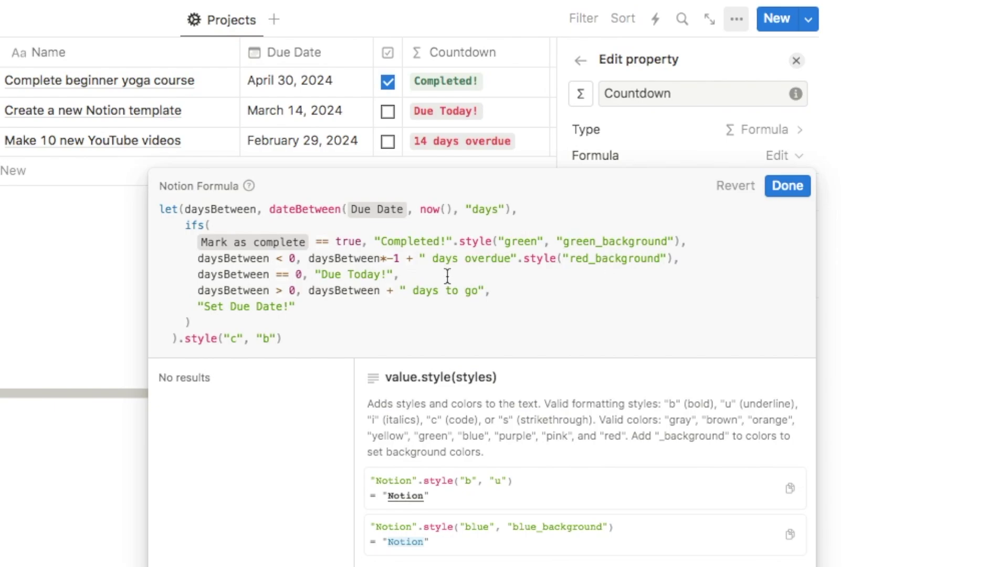
Append .style("blue", "blue_background") to the "Due Today!" result in the formula.
click(395, 275)
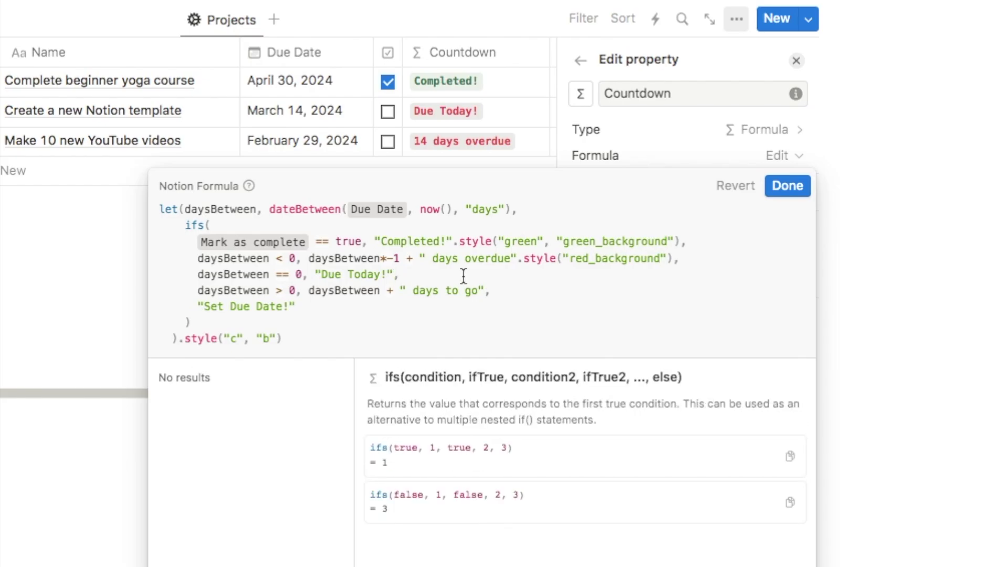
text(.styl)
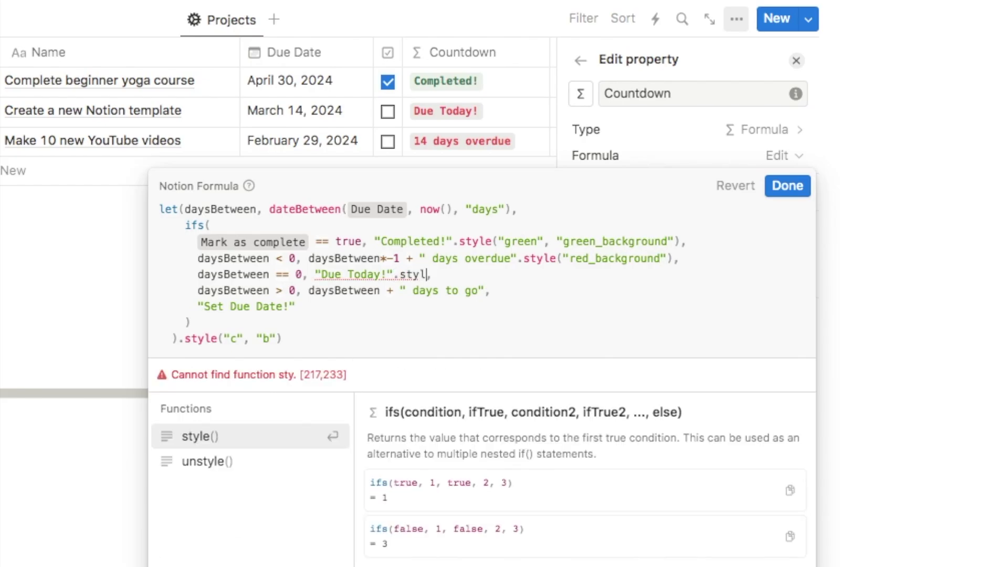
key(Return)
text(")
text(")
text(blu"),)
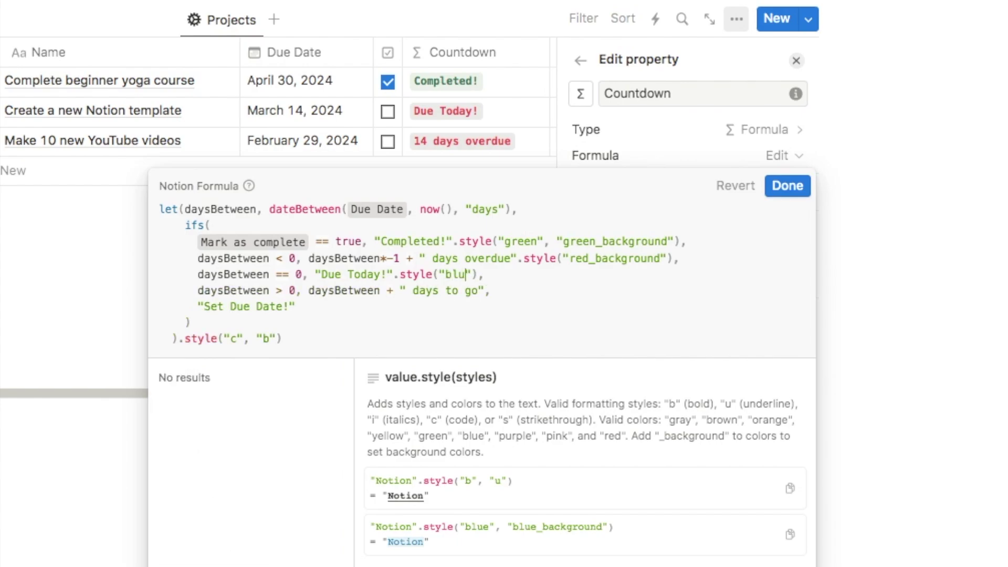
text(e,)
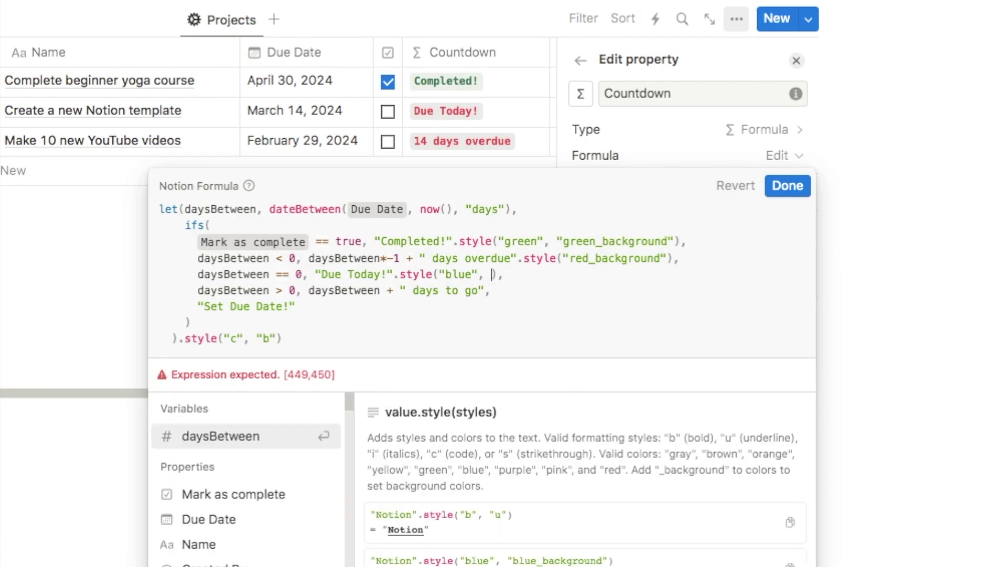
text("")
text(blue)
text(_backgrounf)
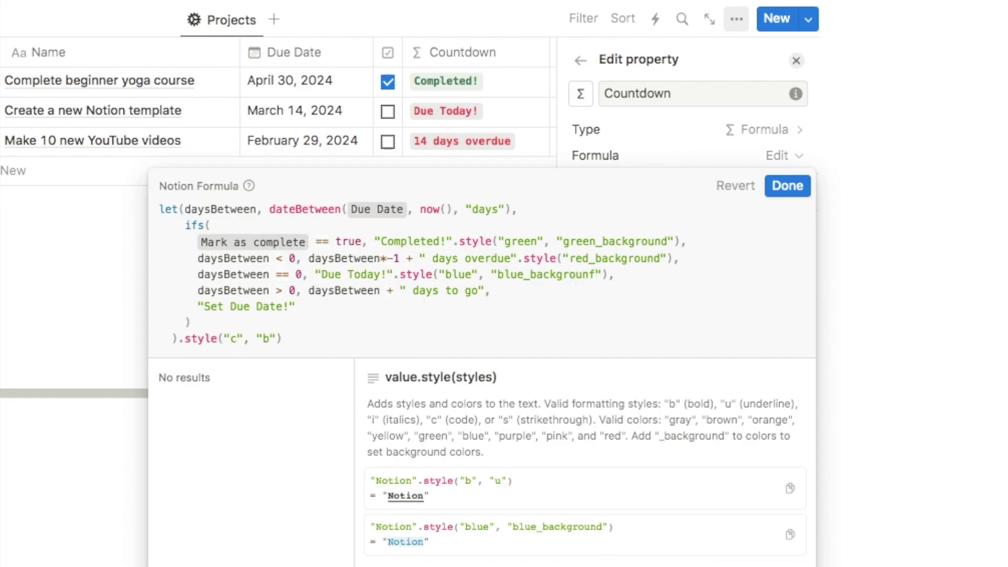
Append .style("green", "green_background") to the " days to go" text in the formula, keeping the trailing comma.
click(490, 297)
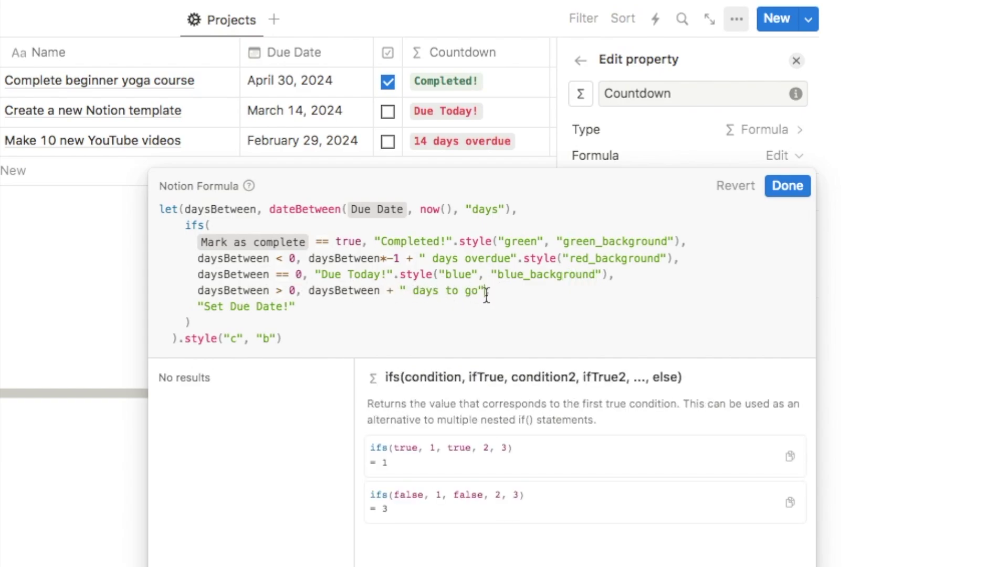
text(.)
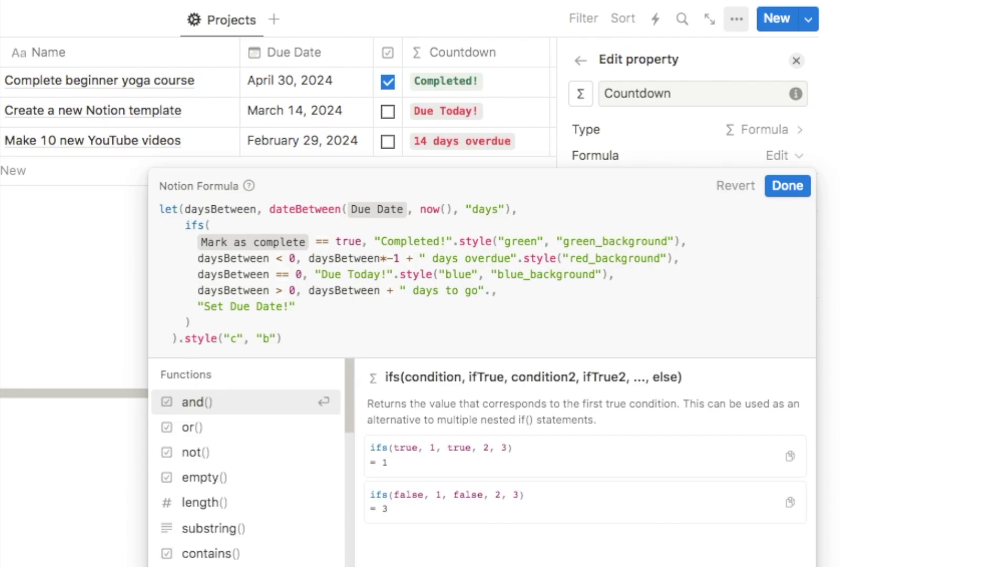
text(style)
key(Return)
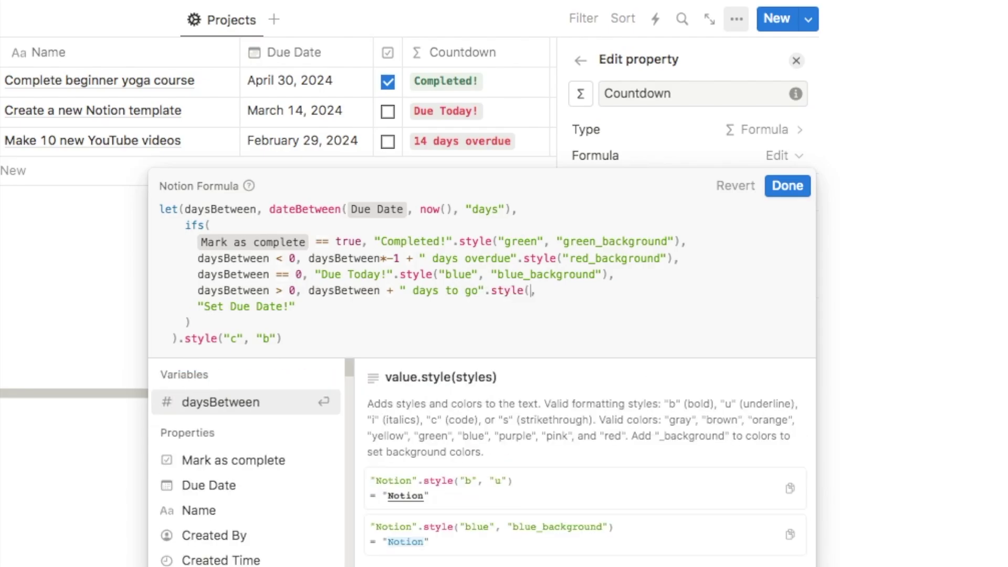
text("")
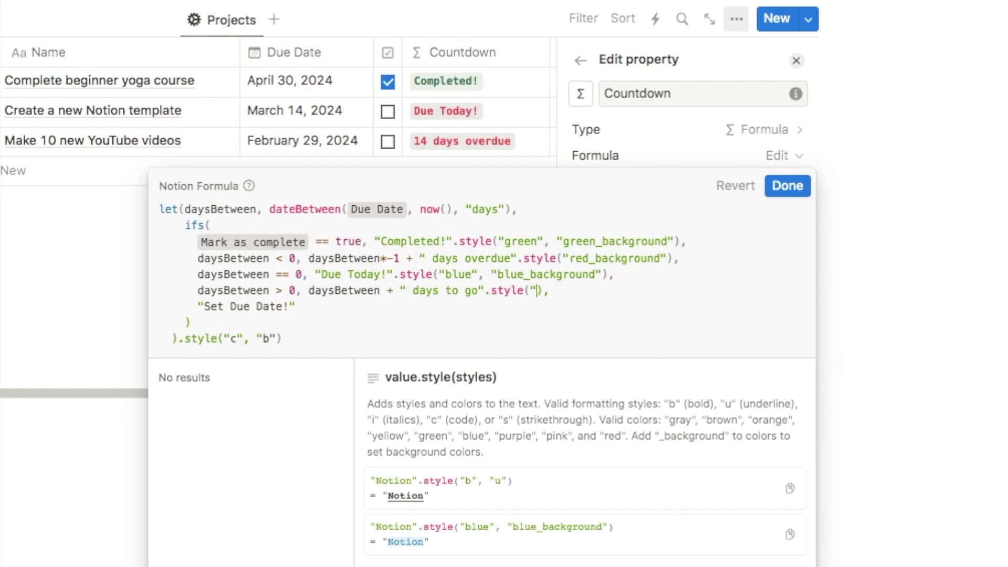
text(green)
text(, "")
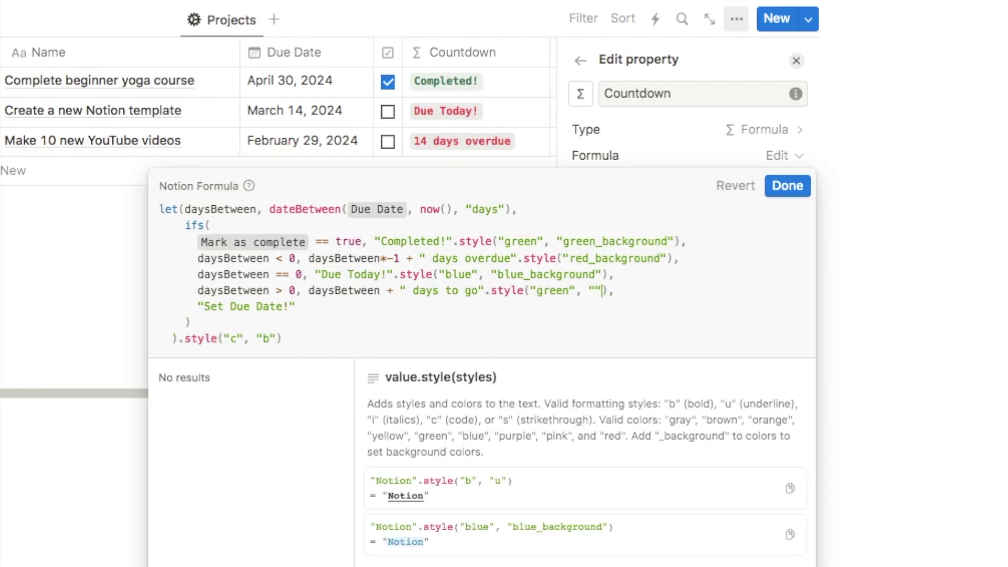
text(green_background)
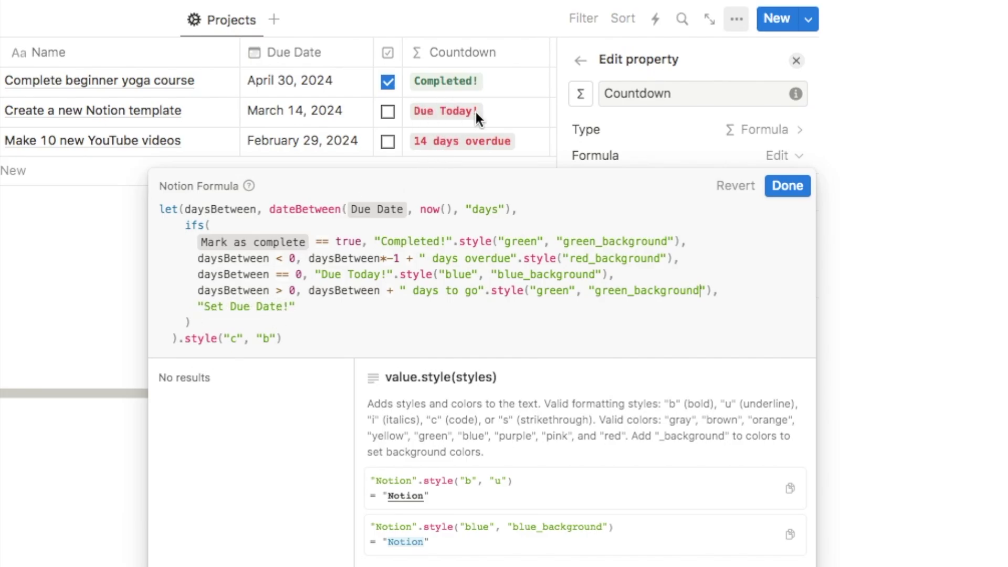
Enclose daysBetween*-1 + " days overdue" in parentheses so its style applies to the whole expression.
click(684, 258)
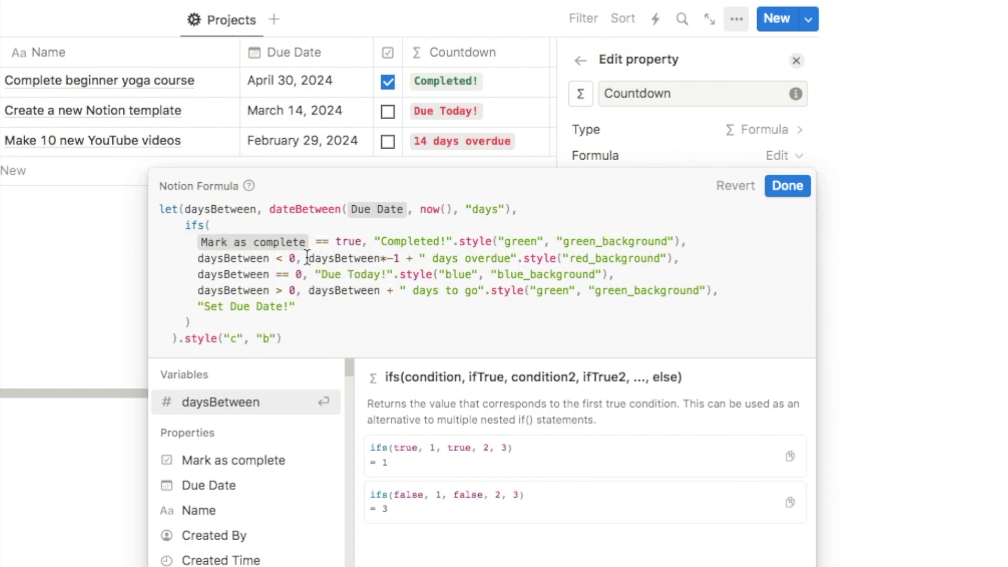
drag(309, 257, 528, 264)
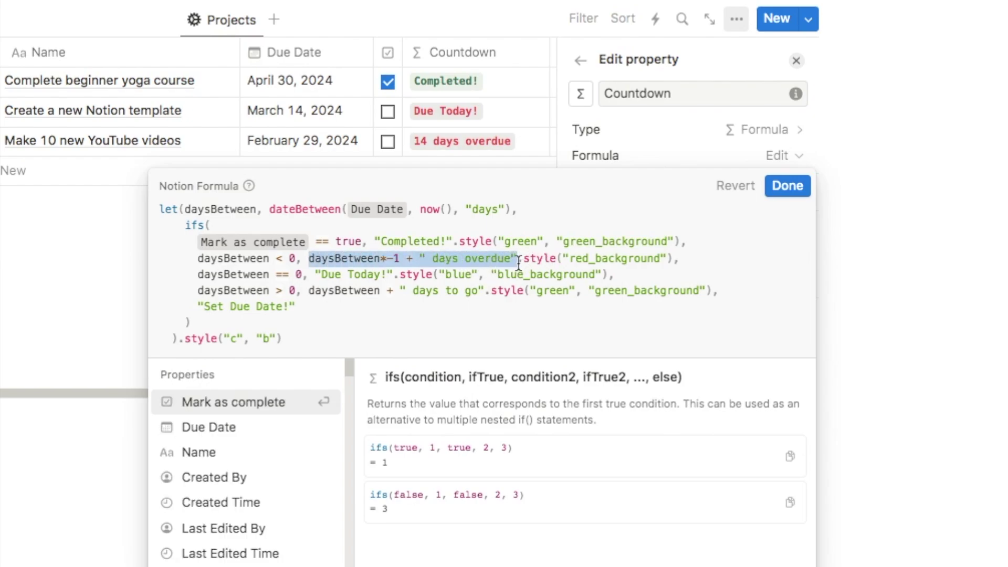
click(516, 258)
drag(517, 259, 419, 258)
drag(309, 259, 399, 262)
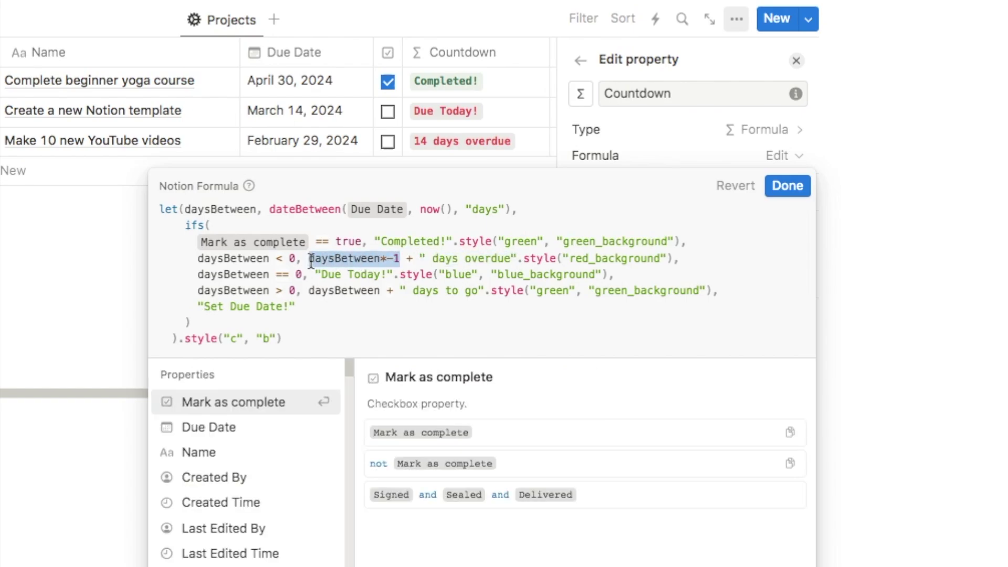
click(399, 258)
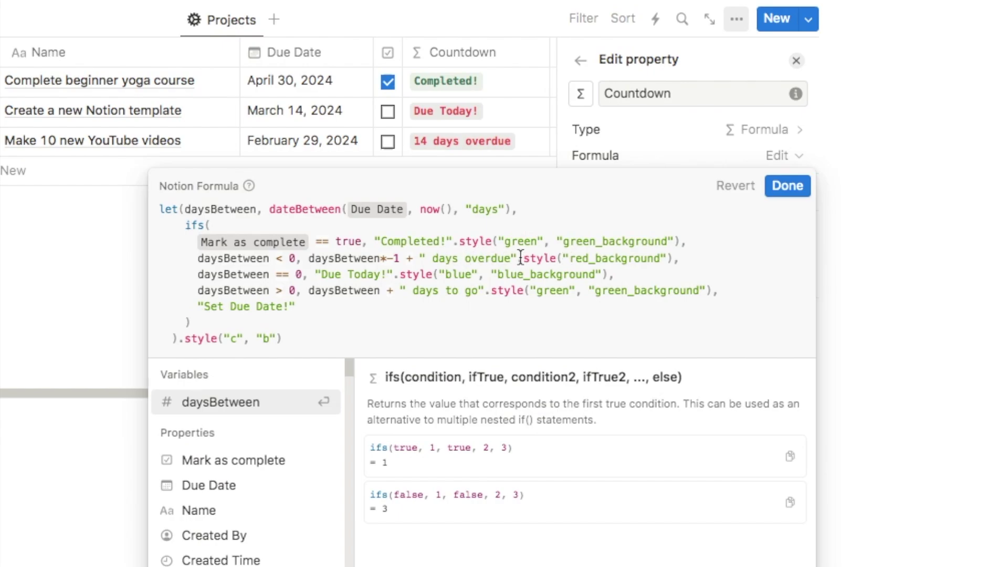
click(310, 258)
text(()
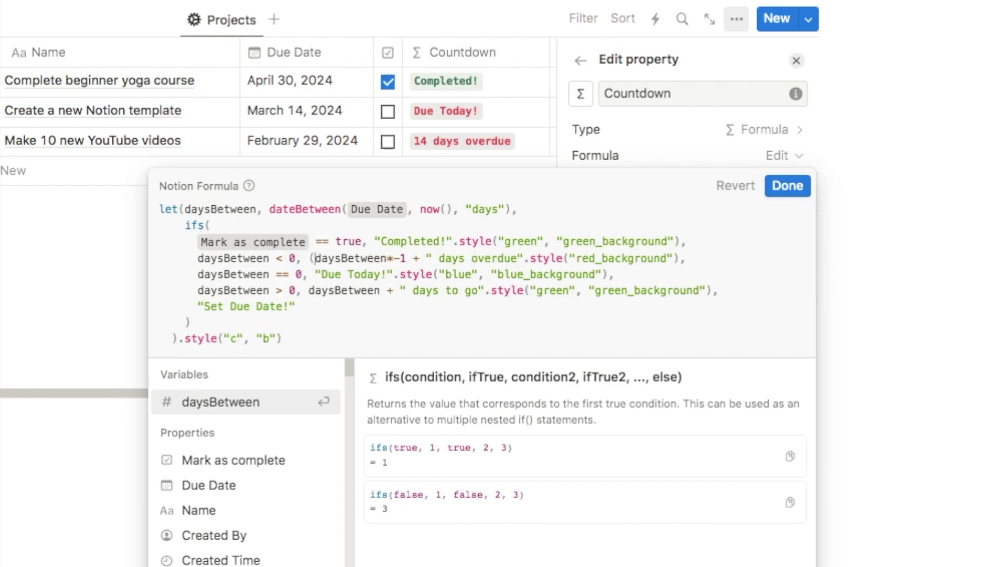
click(525, 258)
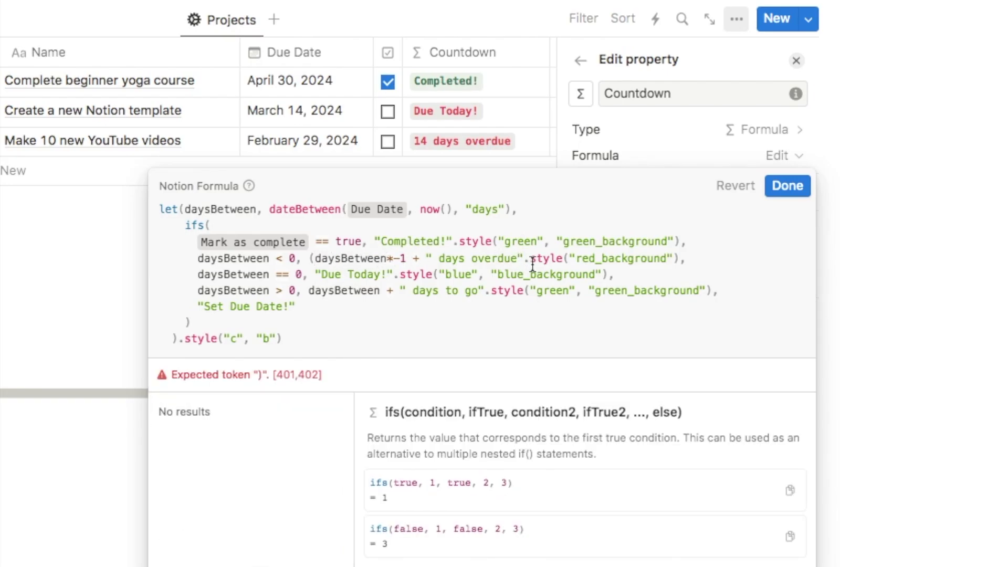
text())
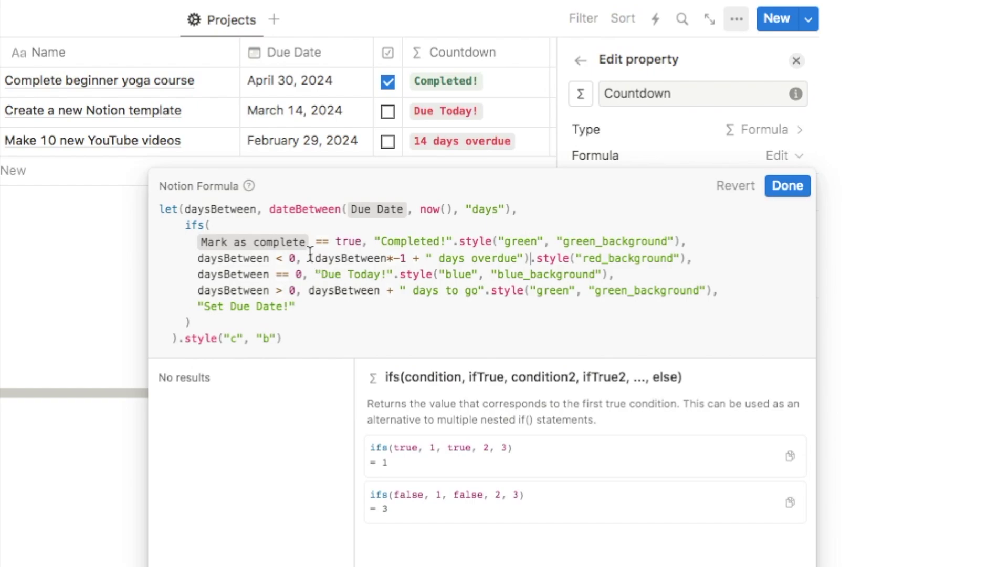
click(530, 258)
Enclose daysBetween + " days to go" in parentheses ahead of its green style.
drag(314, 274, 392, 276)
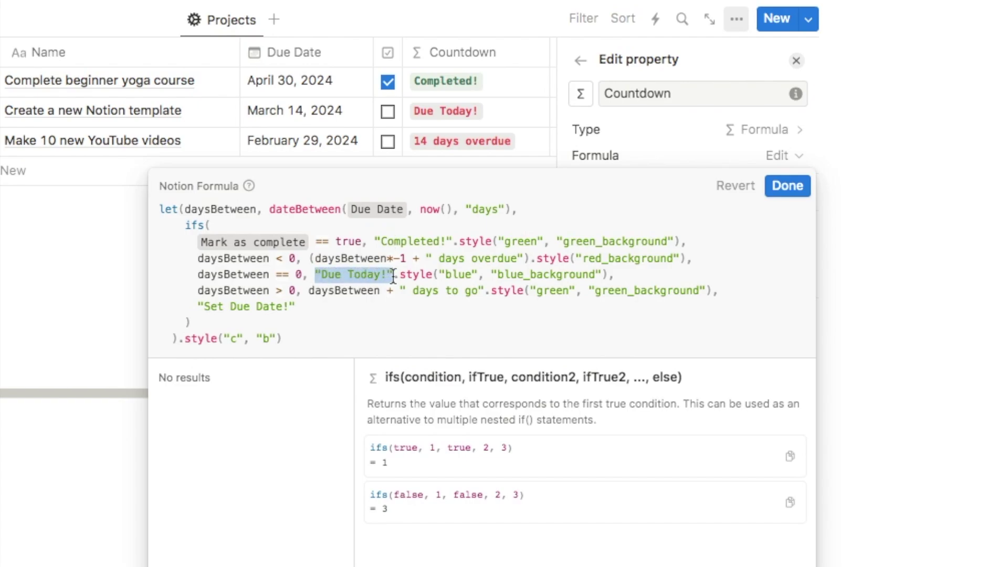
drag(374, 241, 453, 241)
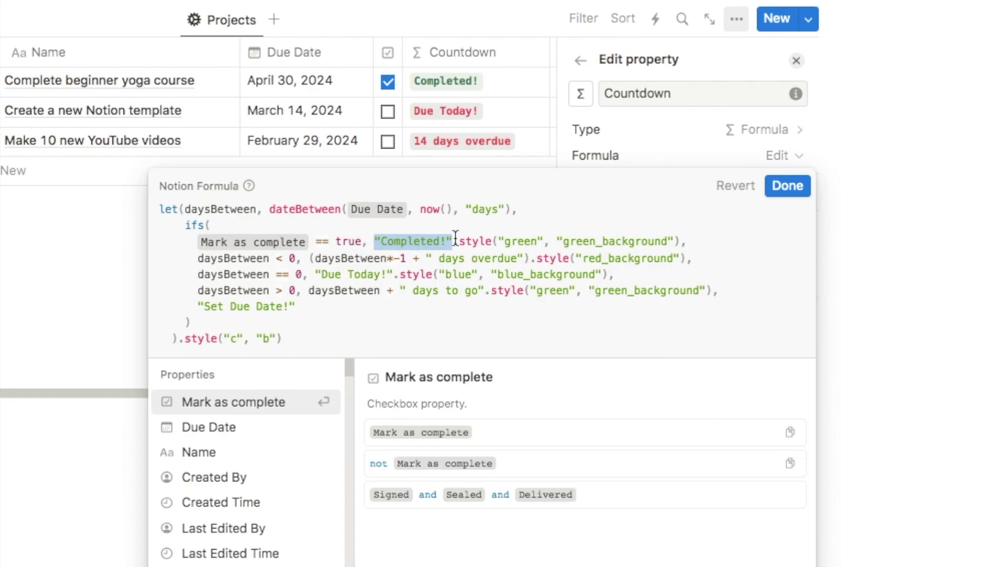
click(309, 295)
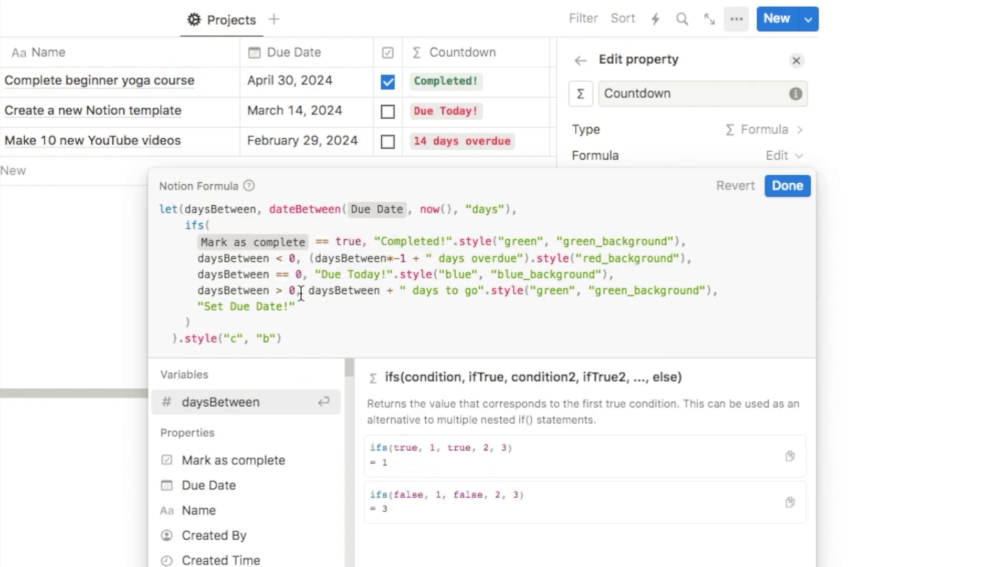
drag(310, 292, 478, 292)
drag(478, 292, 404, 295)
click(313, 292)
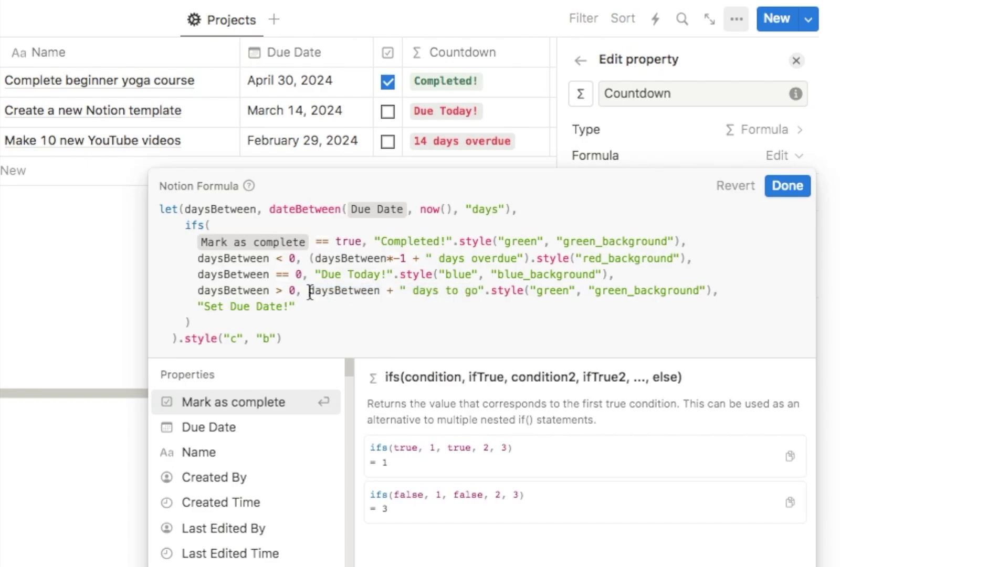
text(()
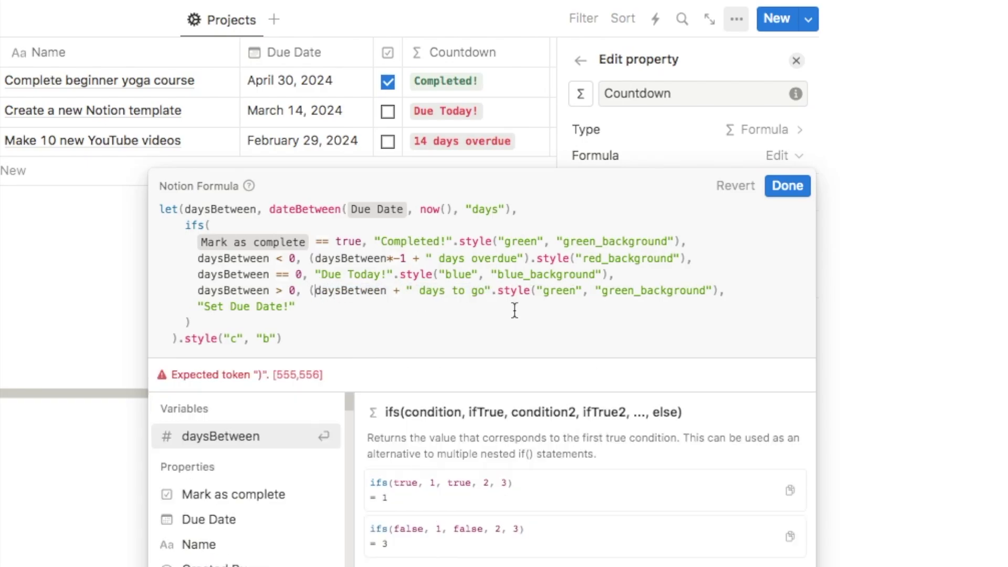
click(491, 292)
text())
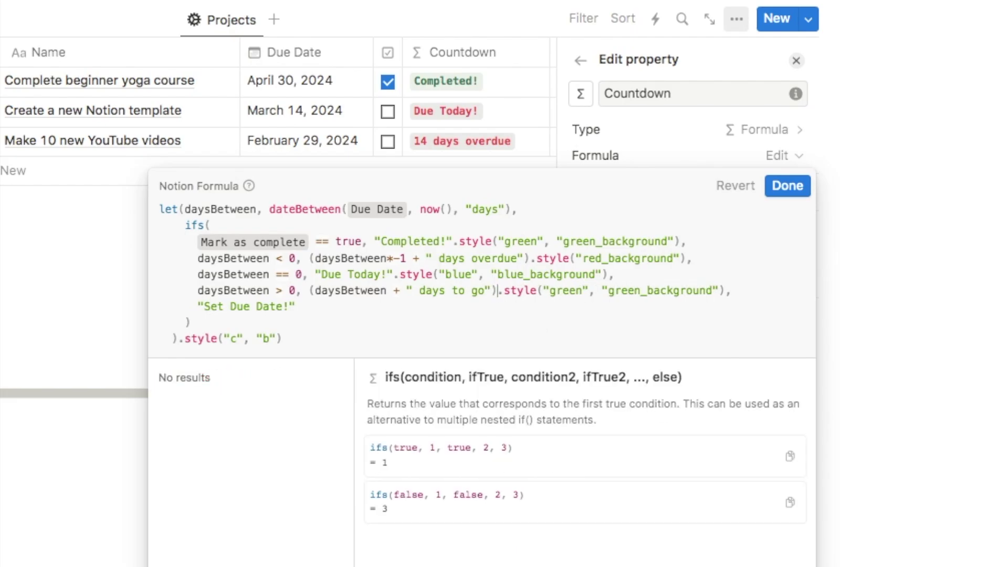
Save the formula, close the property editor and untick the completion checkbox of Complete beginner yoga course.
click(787, 188)
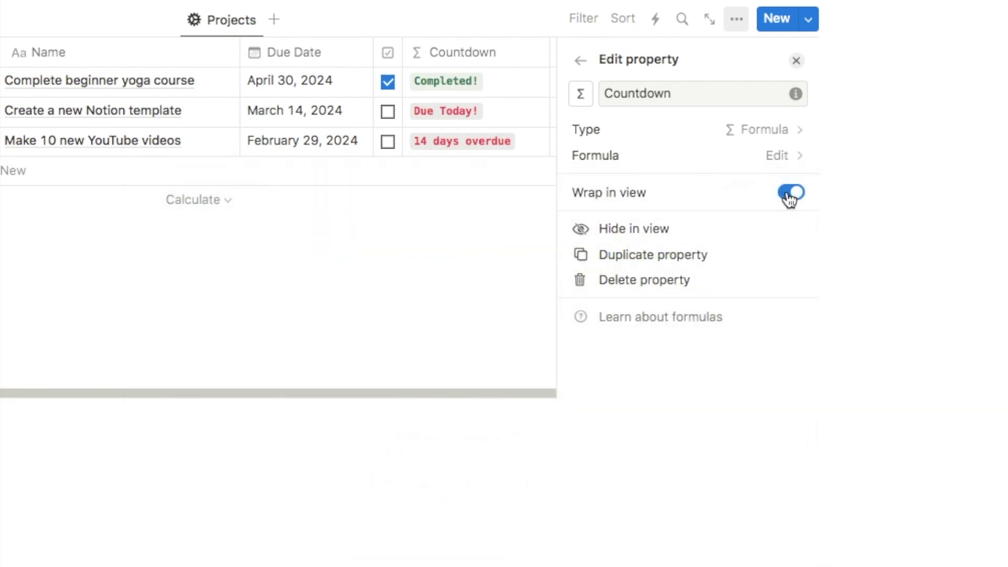
click(795, 61)
scroll(604, 263, up, 3)
click(592, 235)
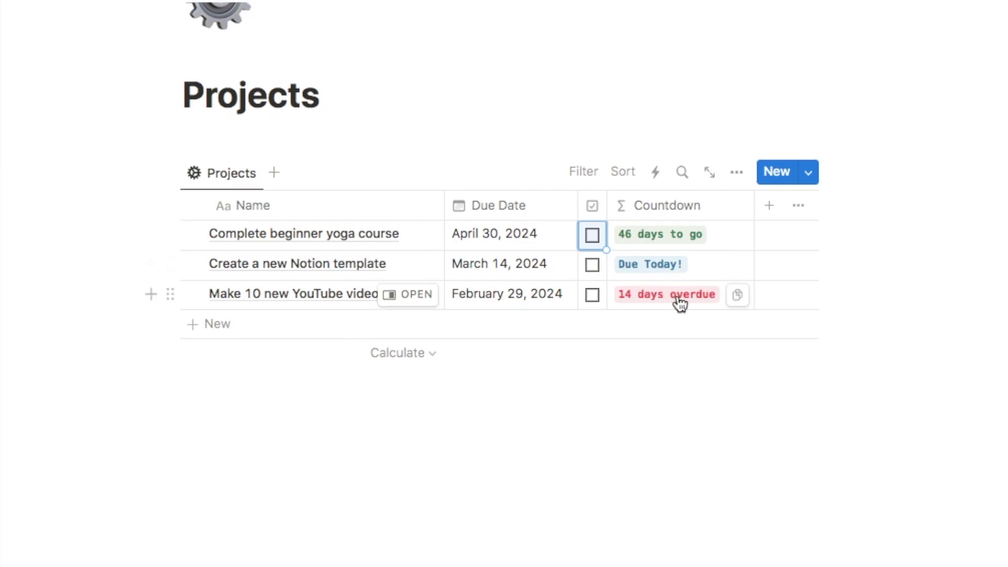
Add a blank row to the Projects table to check its Countdown result without a due date, and delete that row.
click(216, 330)
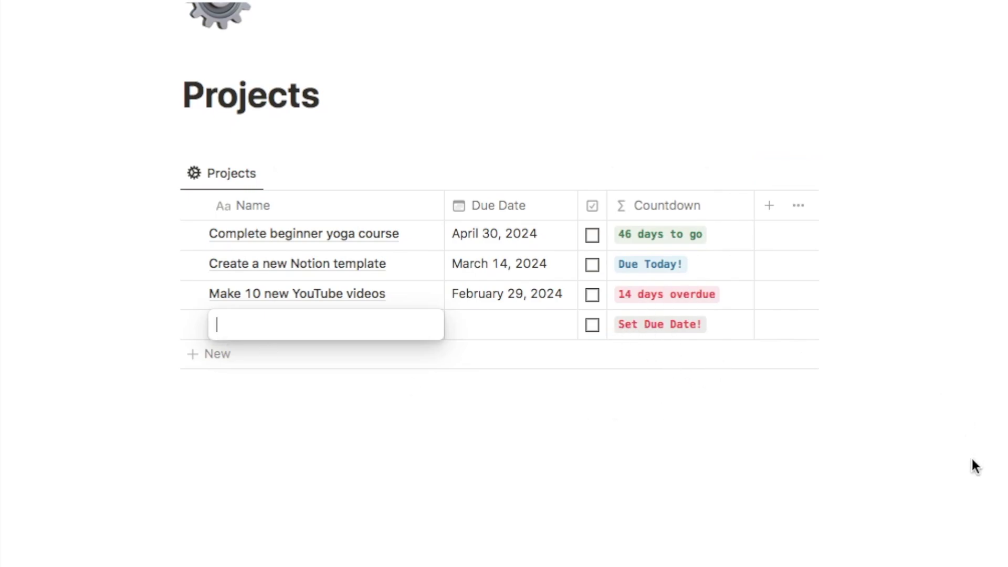
key(Escape)
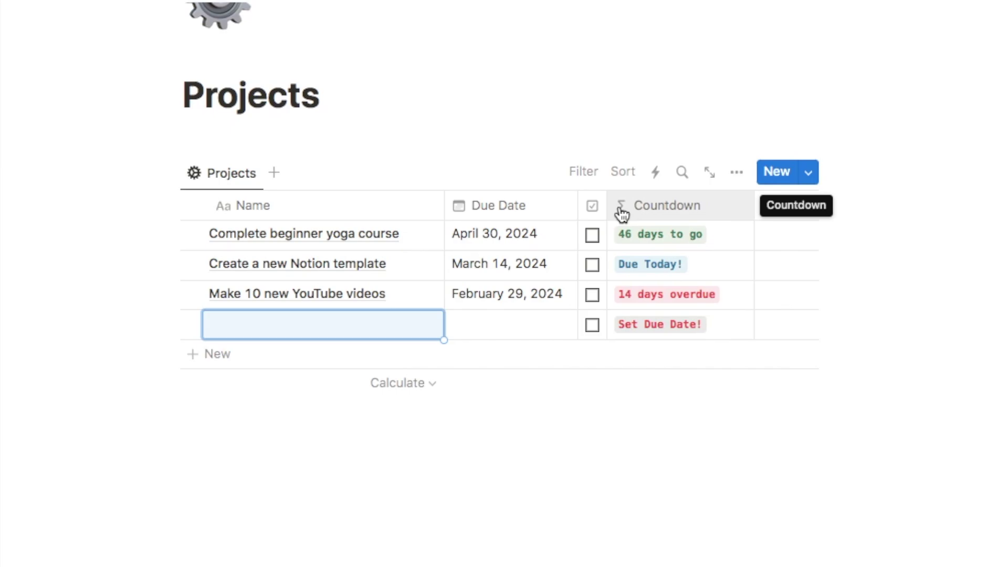
click(193, 327)
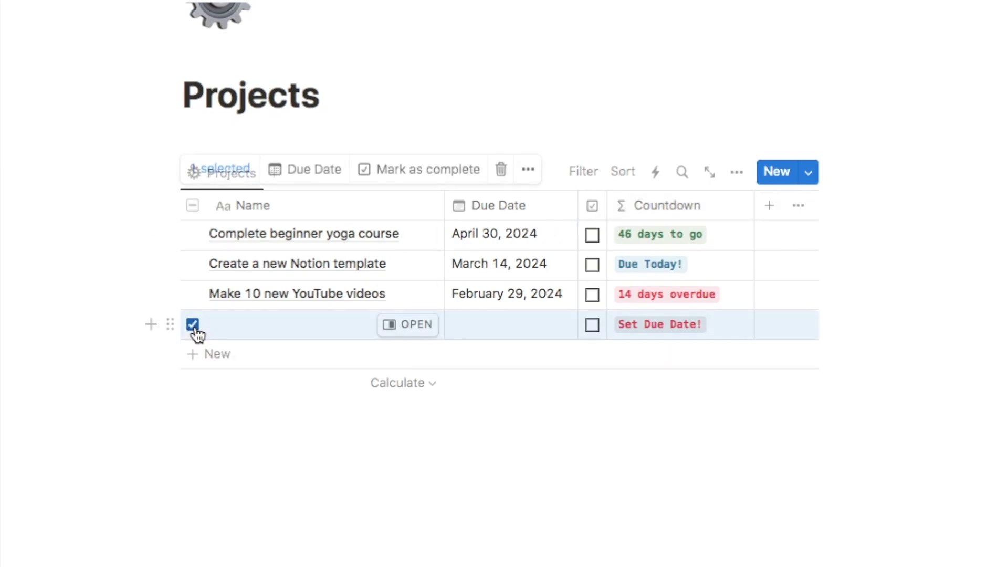
click(501, 169)
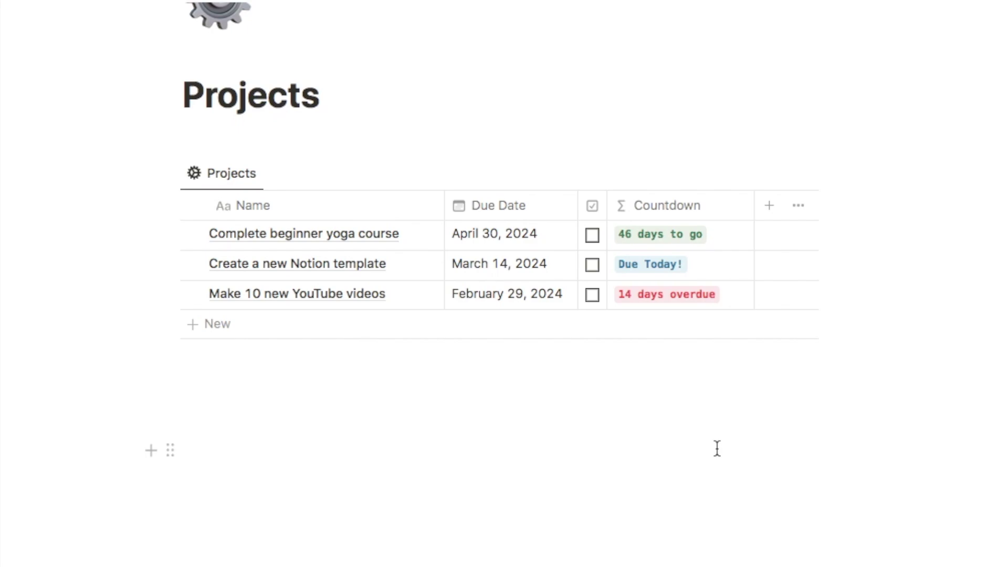
Switch the Projects view to the Gallery layout and set the card preview to Page cover.
scroll(717, 449, up, 3)
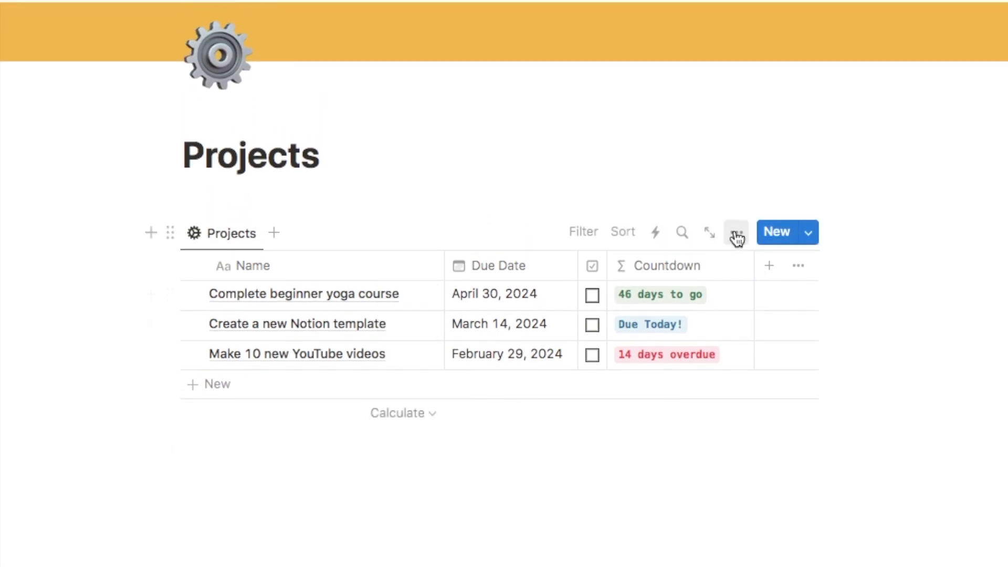
click(736, 234)
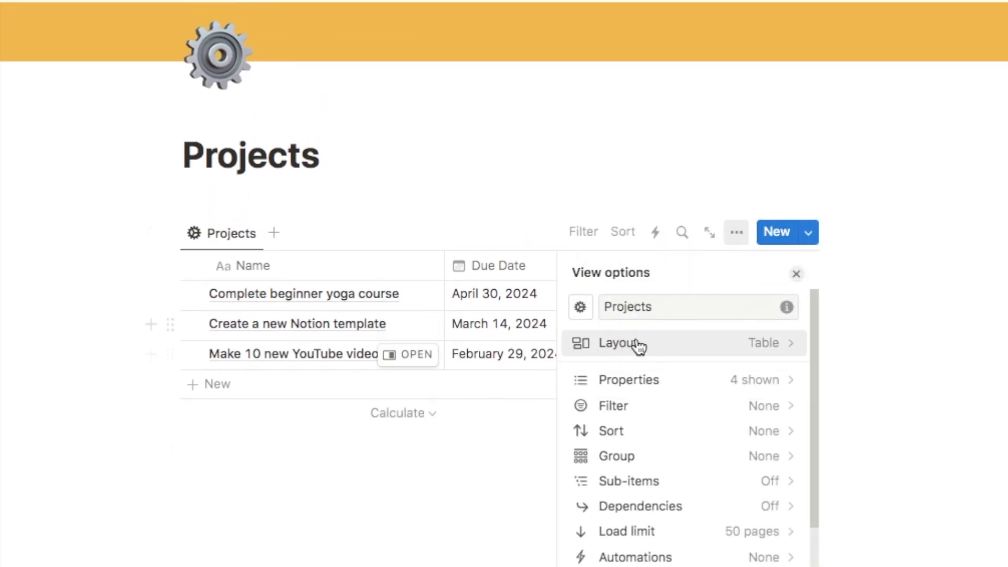
click(636, 345)
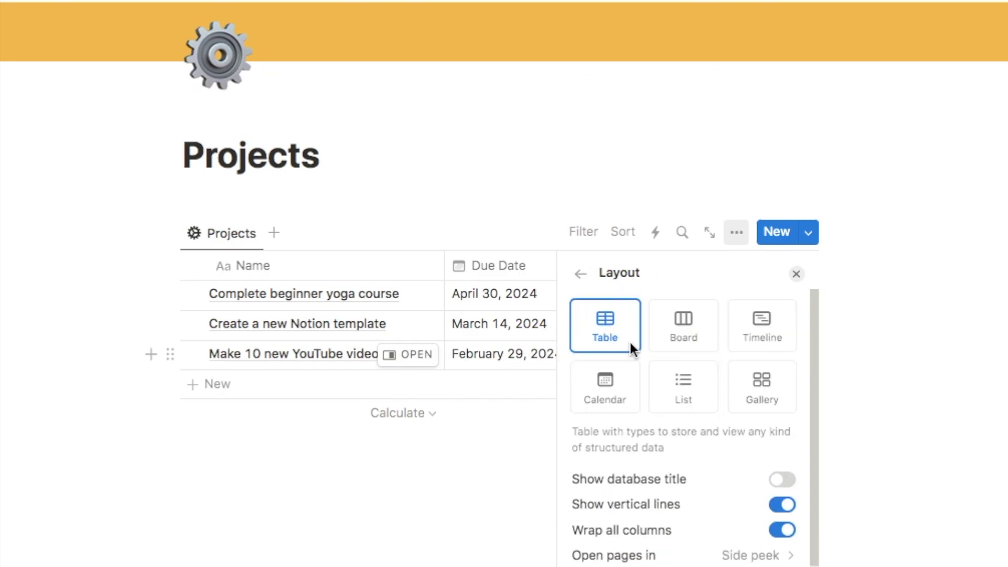
click(761, 397)
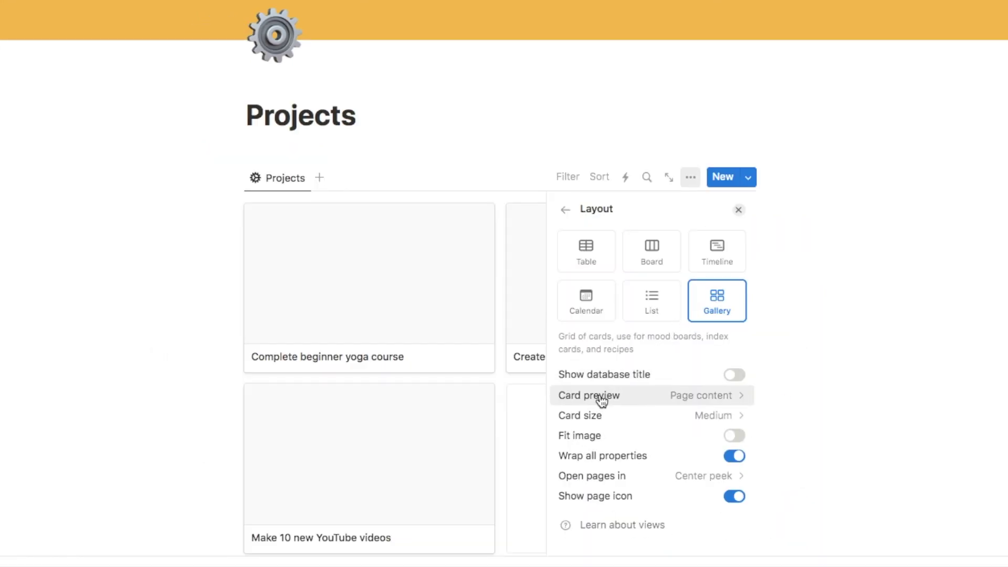
click(598, 397)
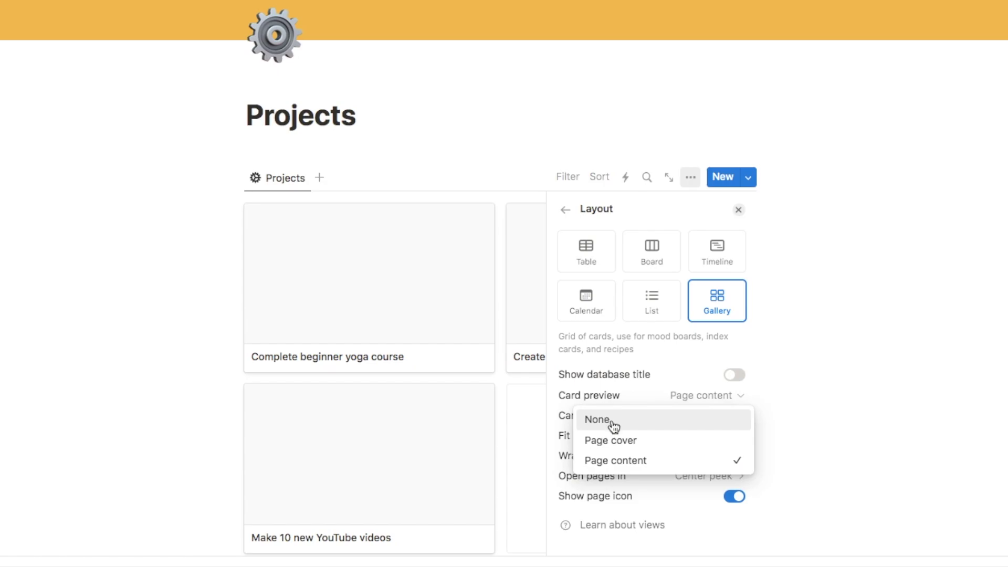
click(615, 442)
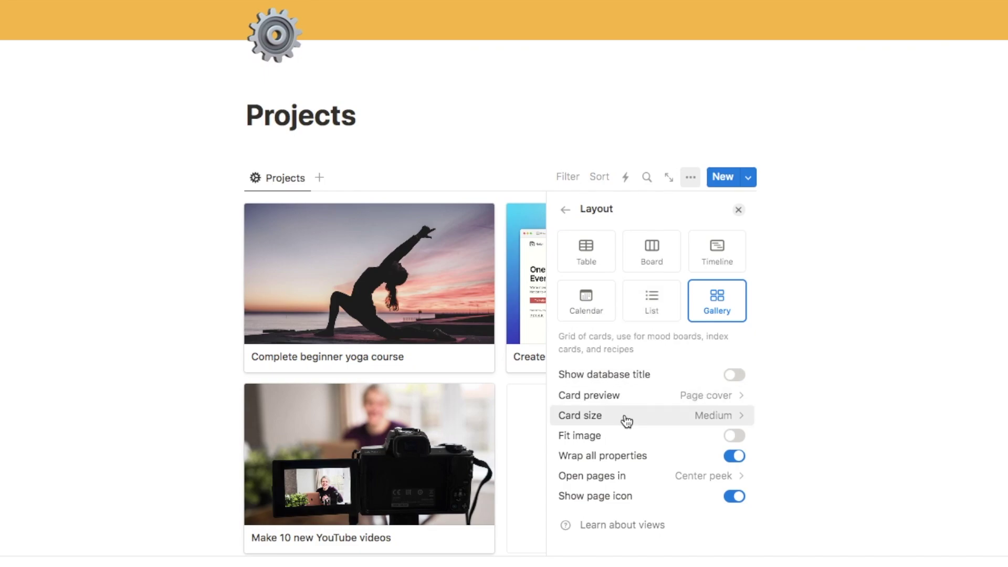
click(600, 415)
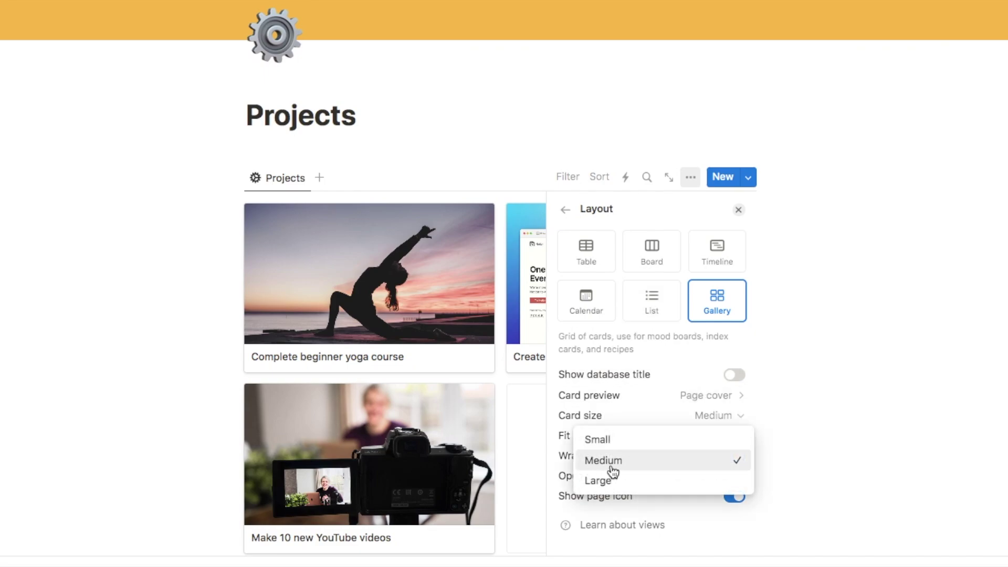
click(652, 416)
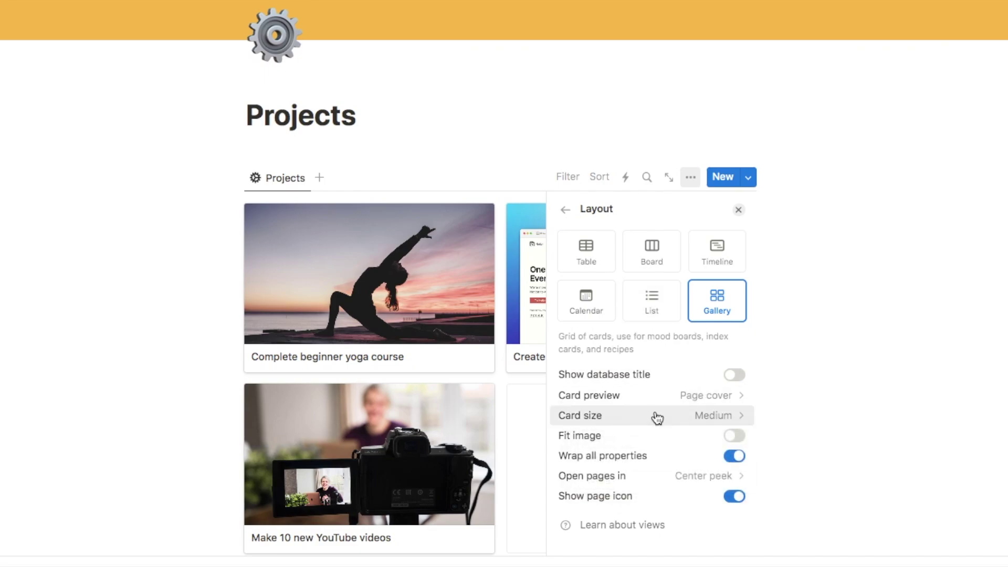
Show the Due Date, Countdown and Mark as complete properties on the gallery cards and close the view options.
click(565, 211)
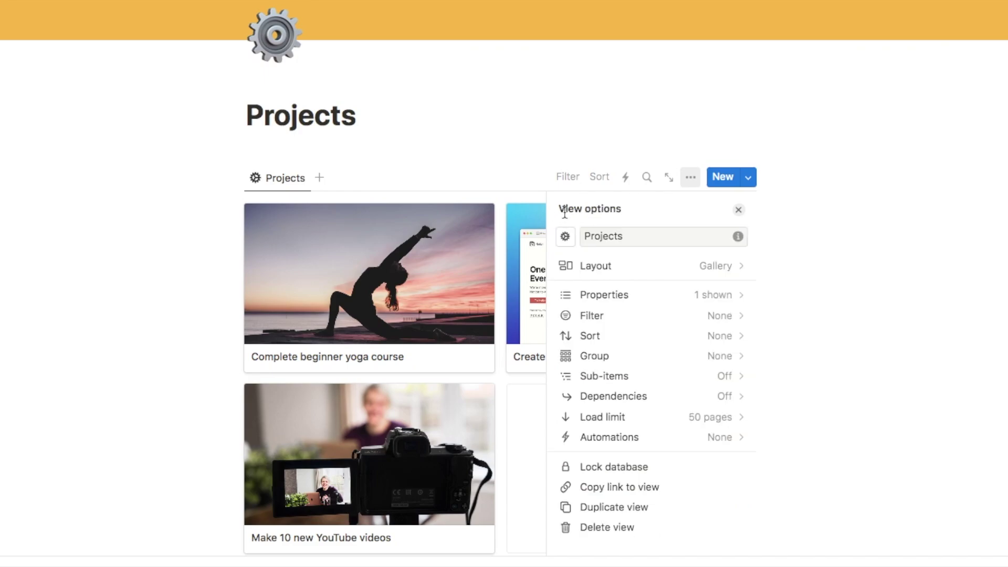
click(600, 298)
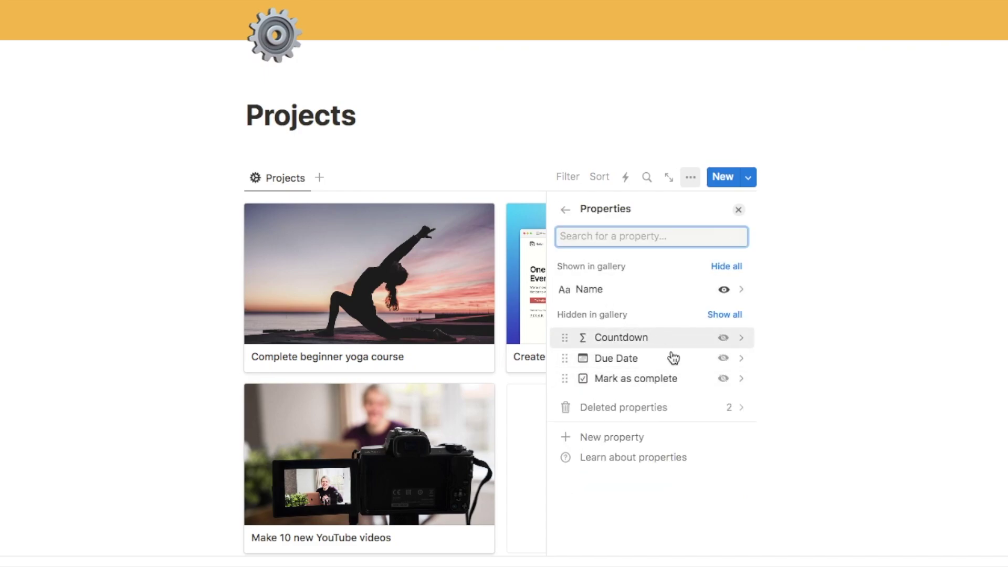
click(724, 358)
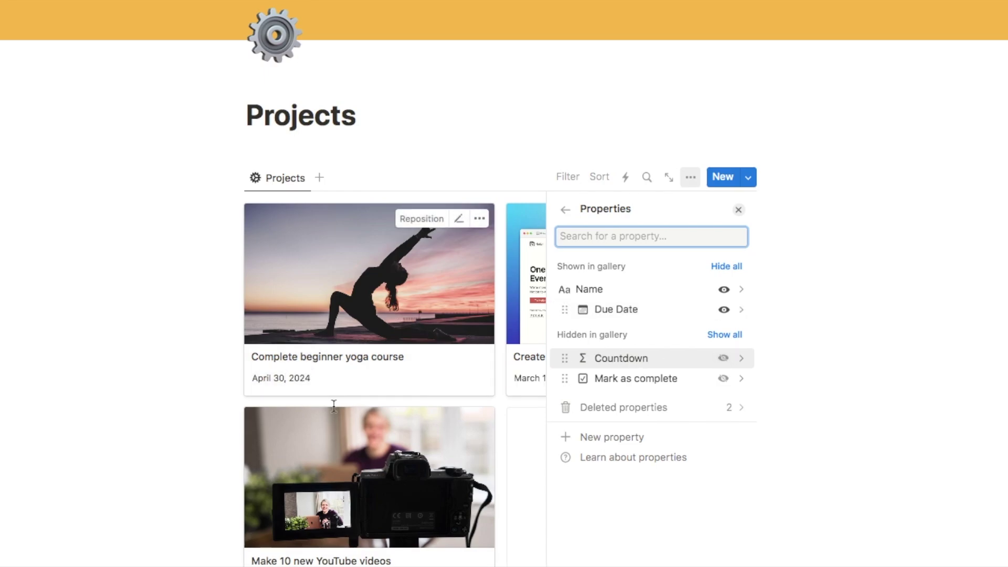
click(723, 358)
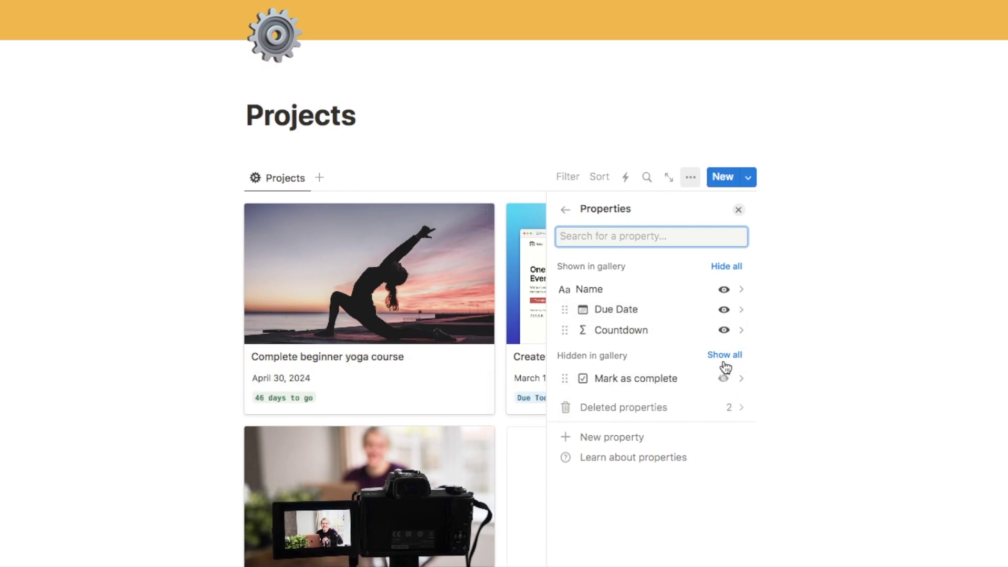
click(723, 378)
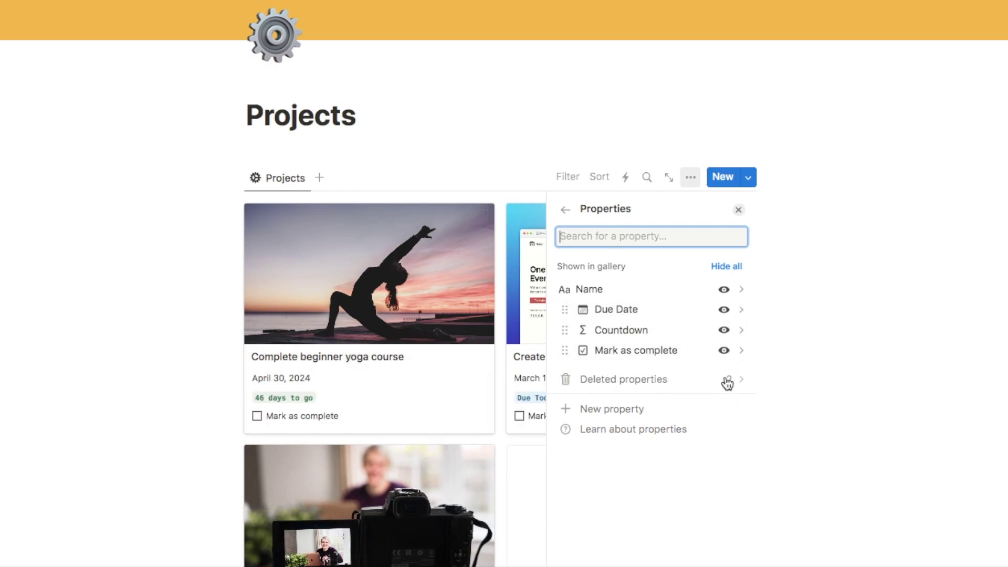
click(738, 209)
scroll(868, 255, down, 2)
scroll(868, 255, down, 2)
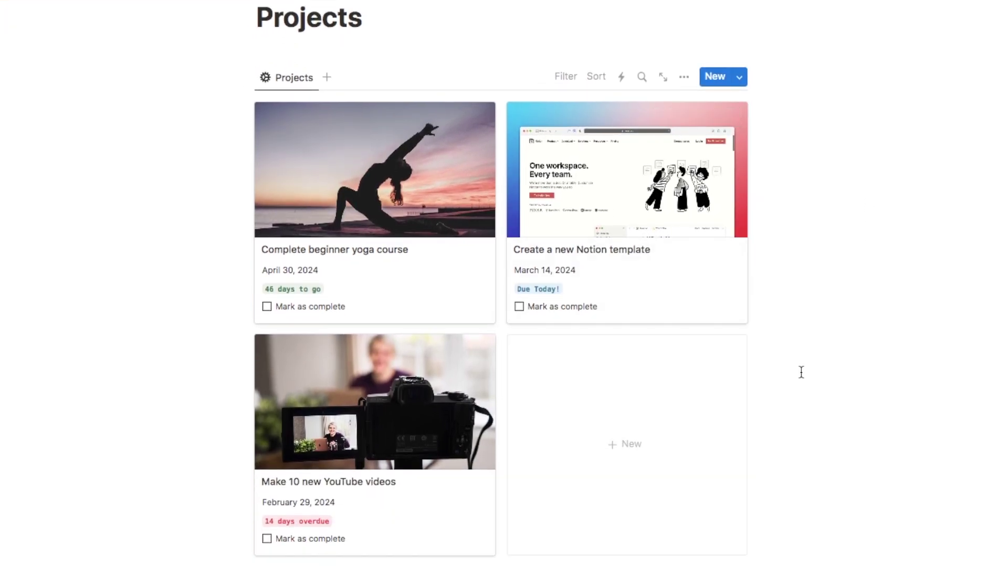
Set the due date of Complete beginner yoga course to May 11, 2024, and tick and untick its completion checkbox.
click(304, 275)
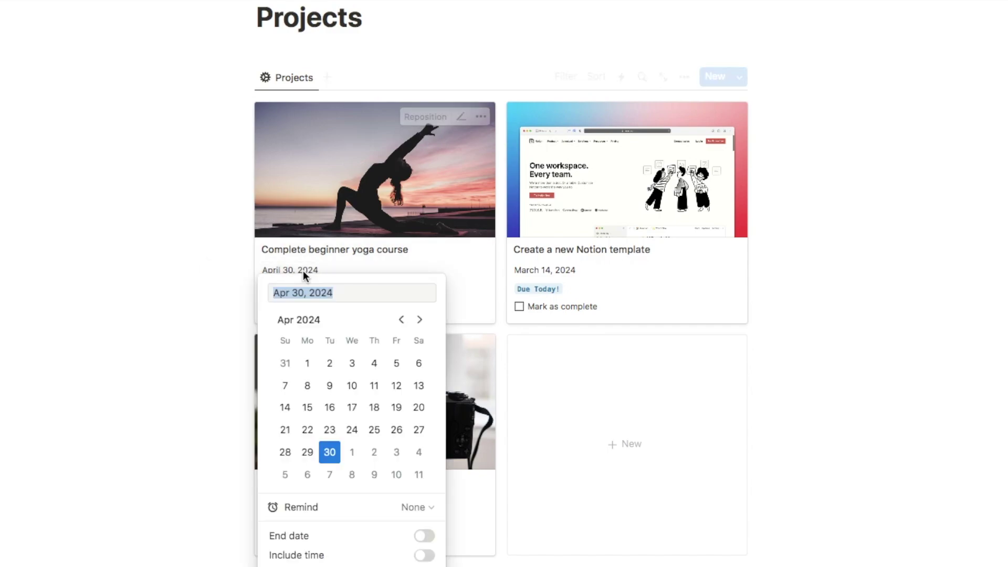
click(418, 477)
key(Escape)
click(171, 385)
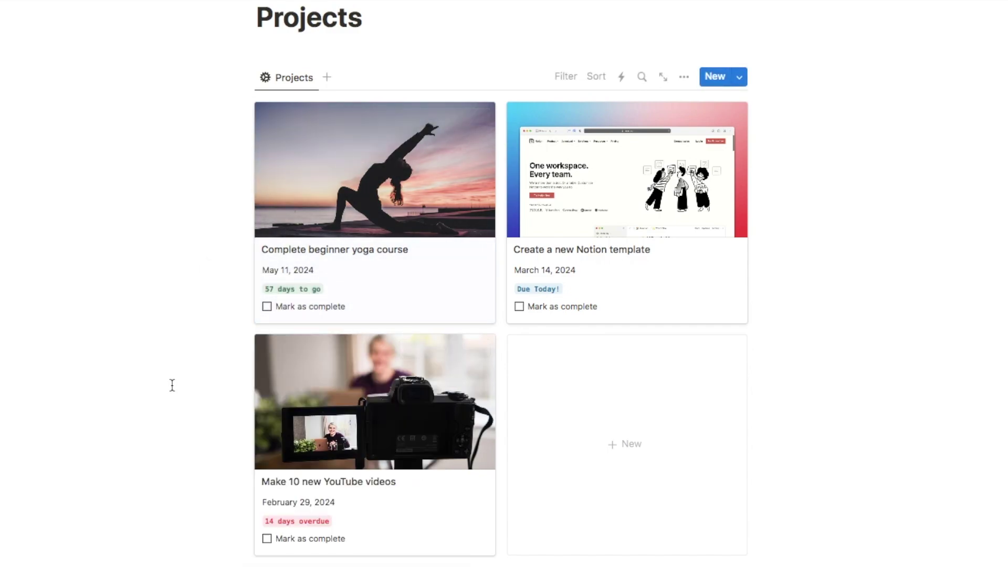
click(293, 310)
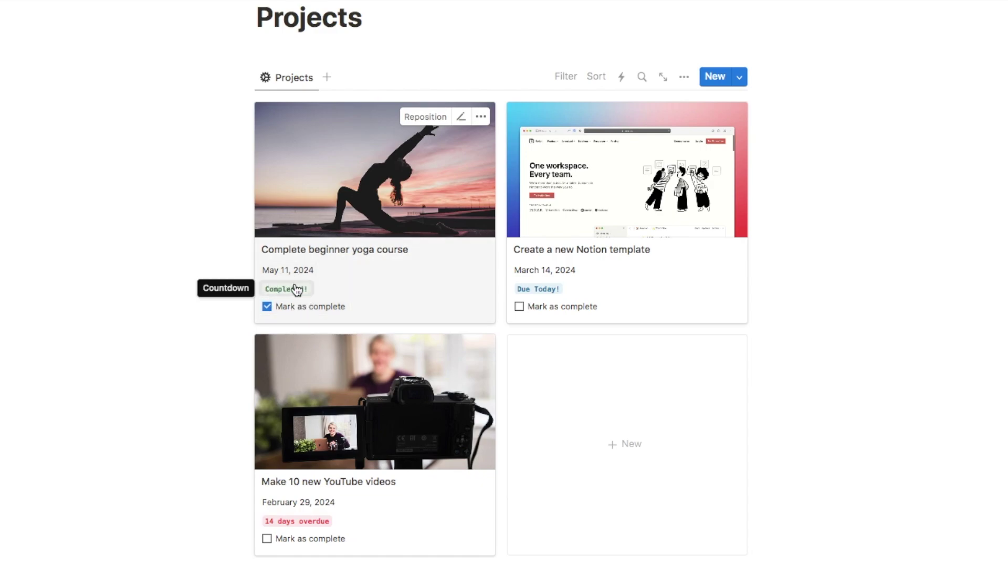
click(268, 307)
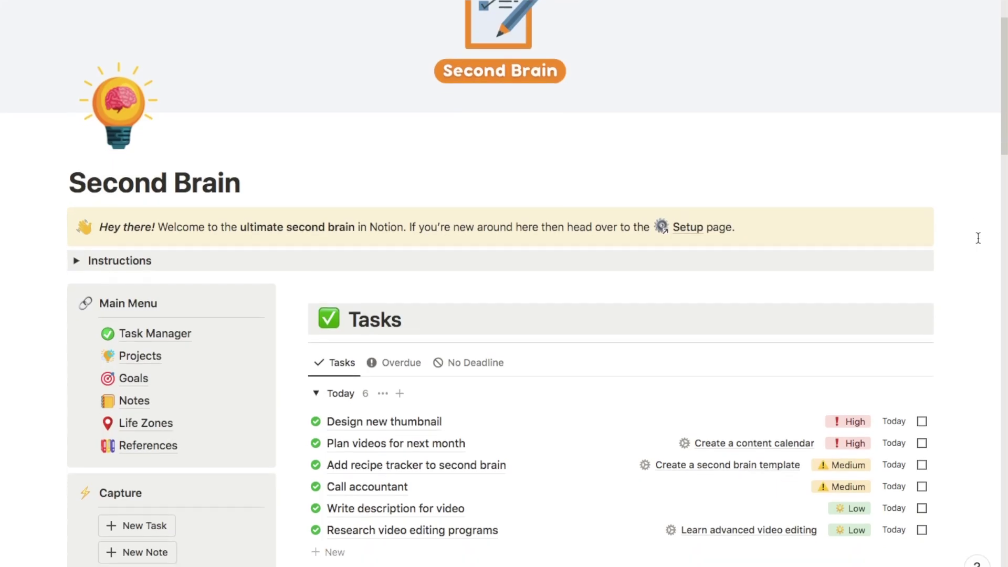
Look through the Second Brain page from the Tasks section down to the Projects and Goals galleries.
scroll(978, 238, down, 5)
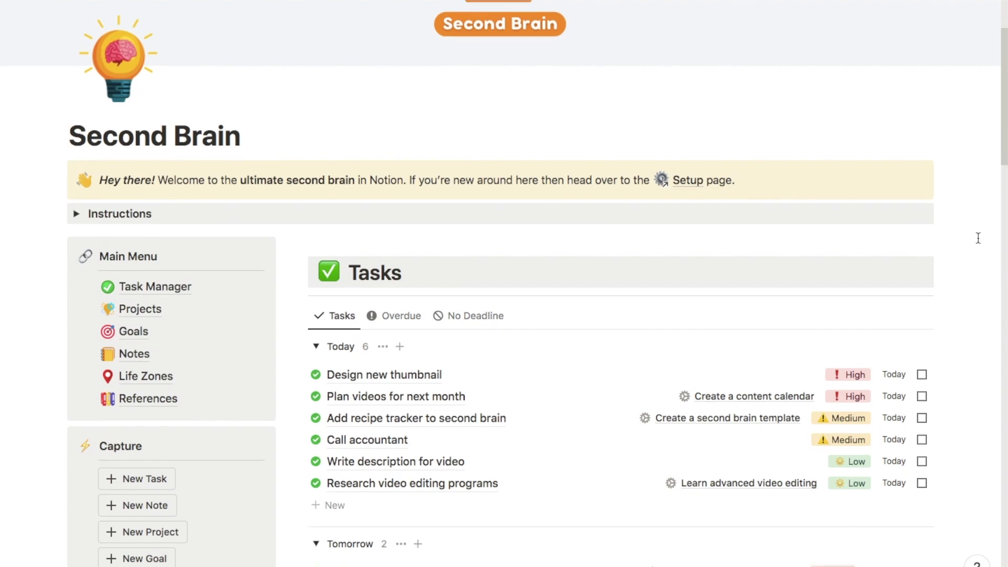
scroll(978, 237, down, 7)
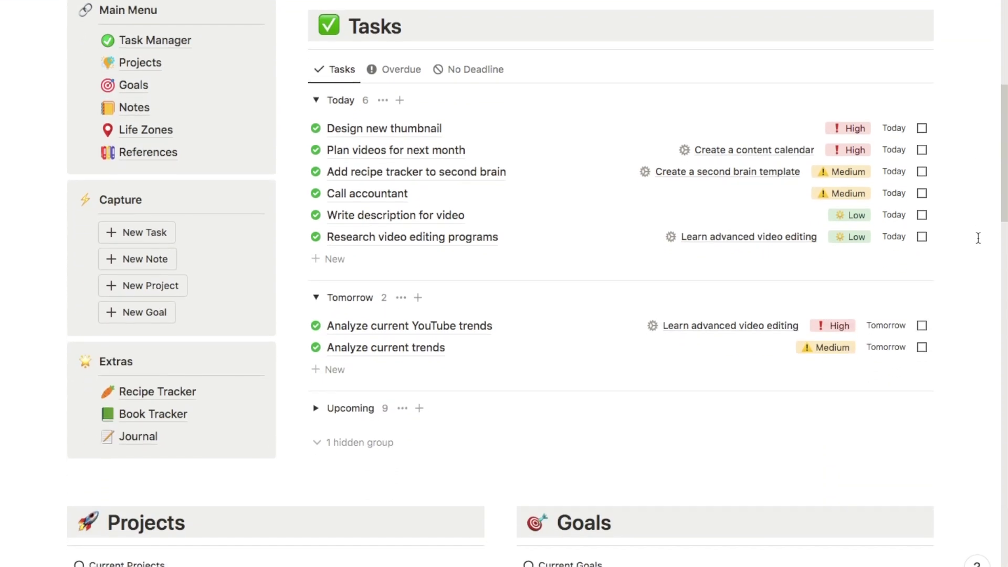
scroll(978, 238, down, 8)
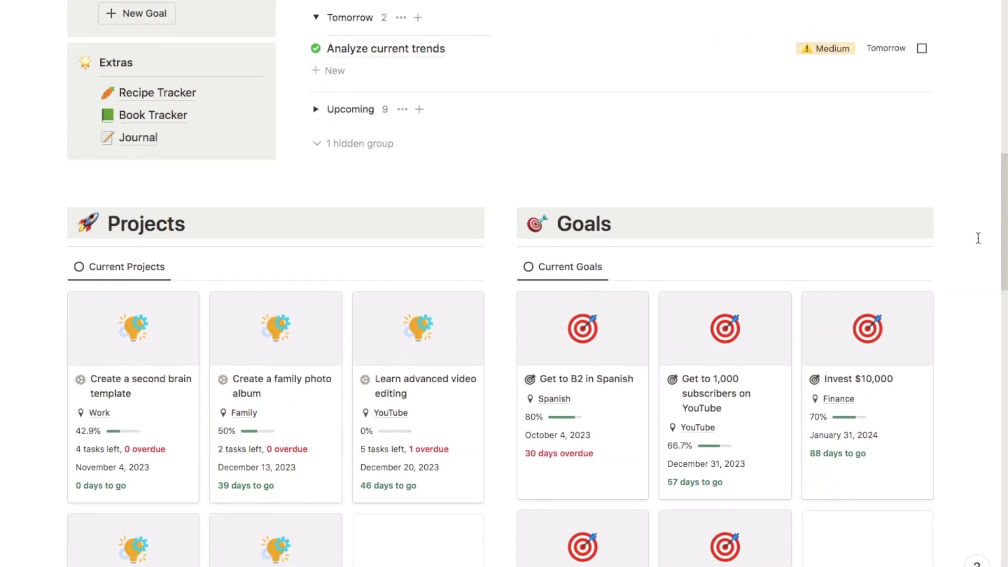
scroll(977, 238, down, 6)
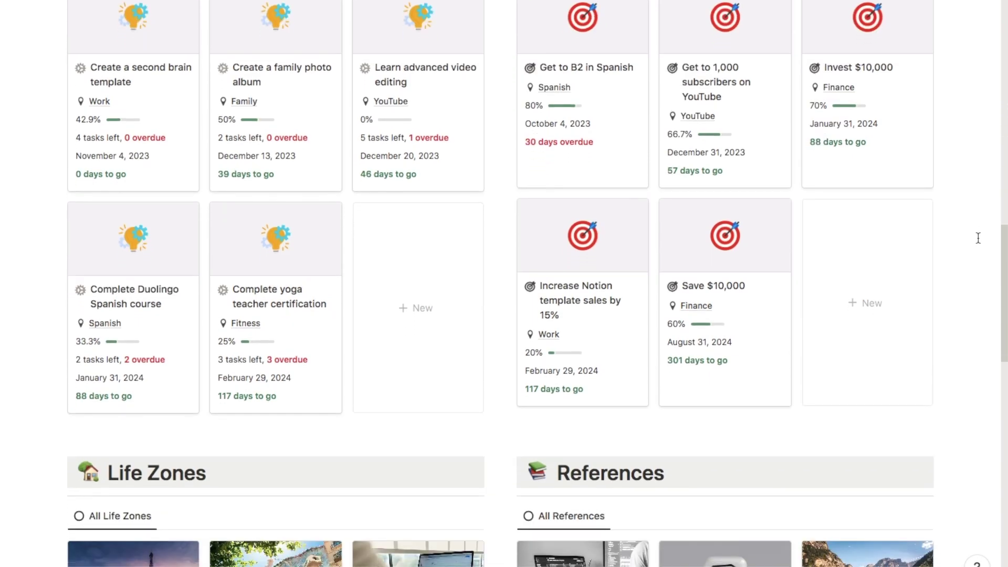